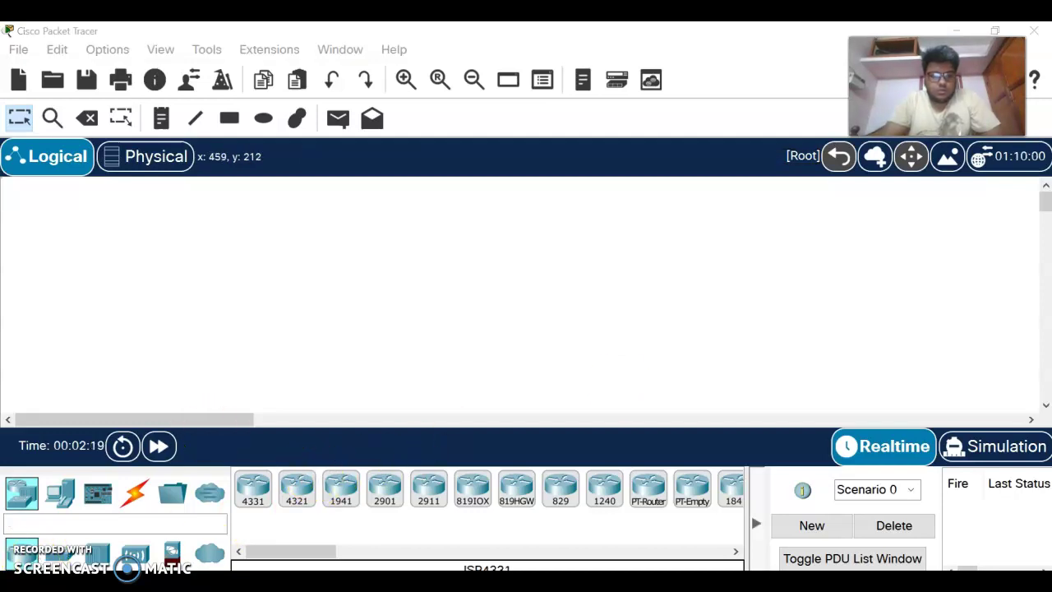
Place a PC in the logical workspace and add a generic server above it.
left_click(72, 502)
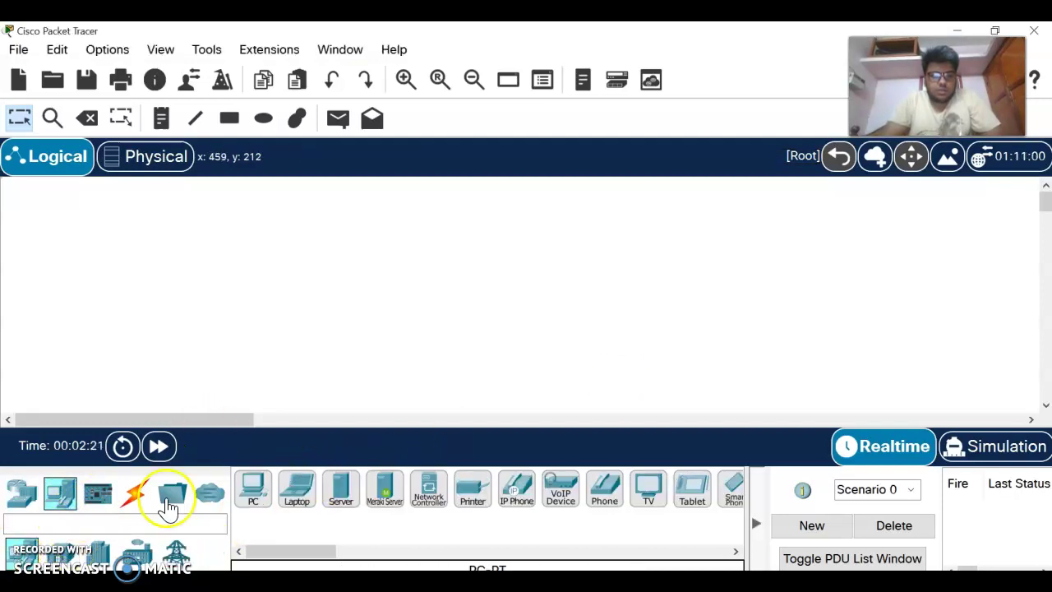
left_click(252, 491)
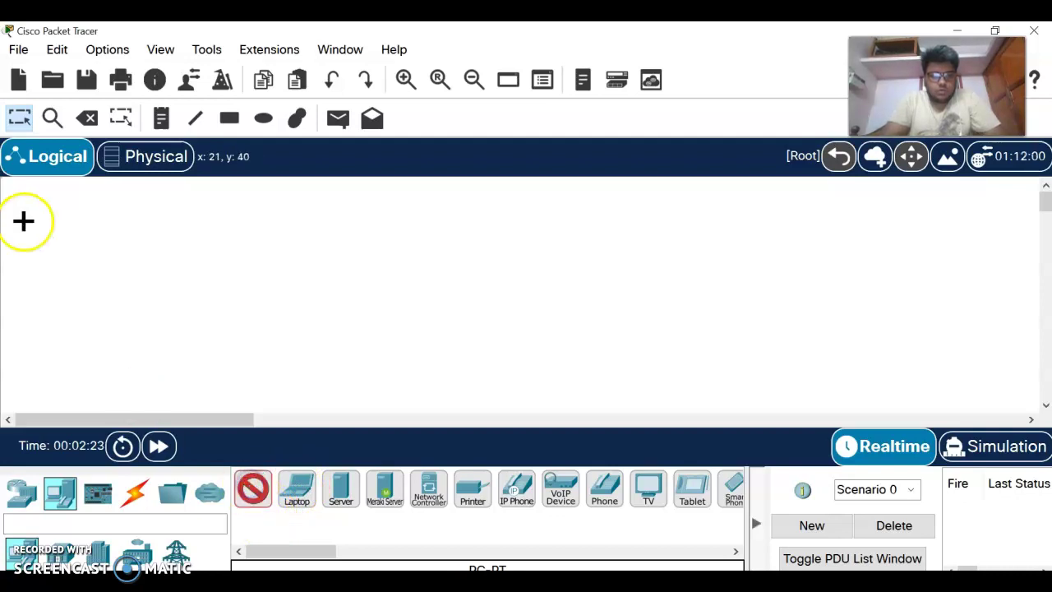
left_click(94, 321)
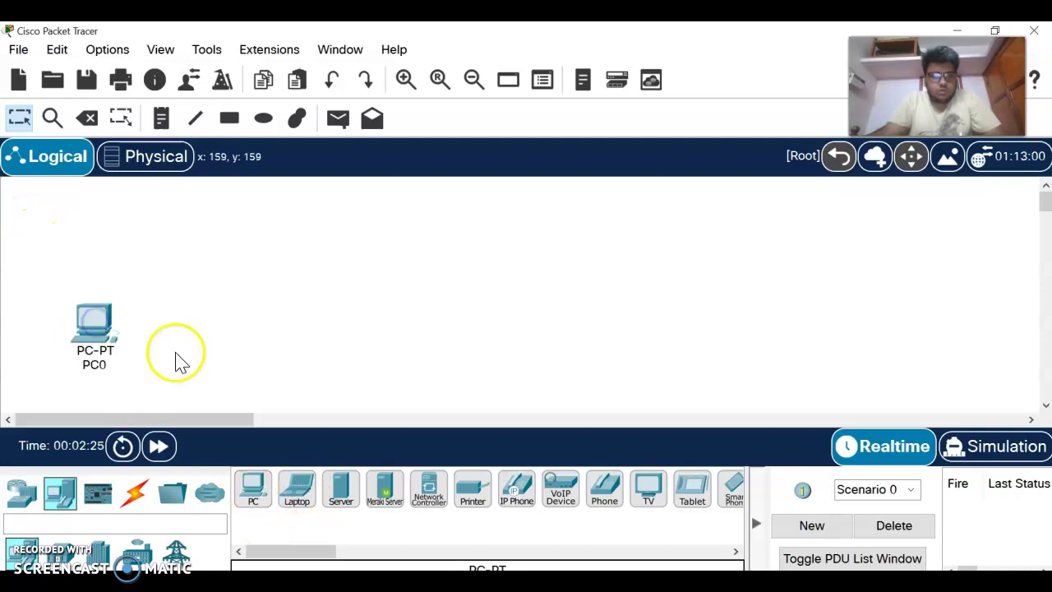
scroll(173, 356, "down", 2)
left_click_drag(65, 282, 102, 304)
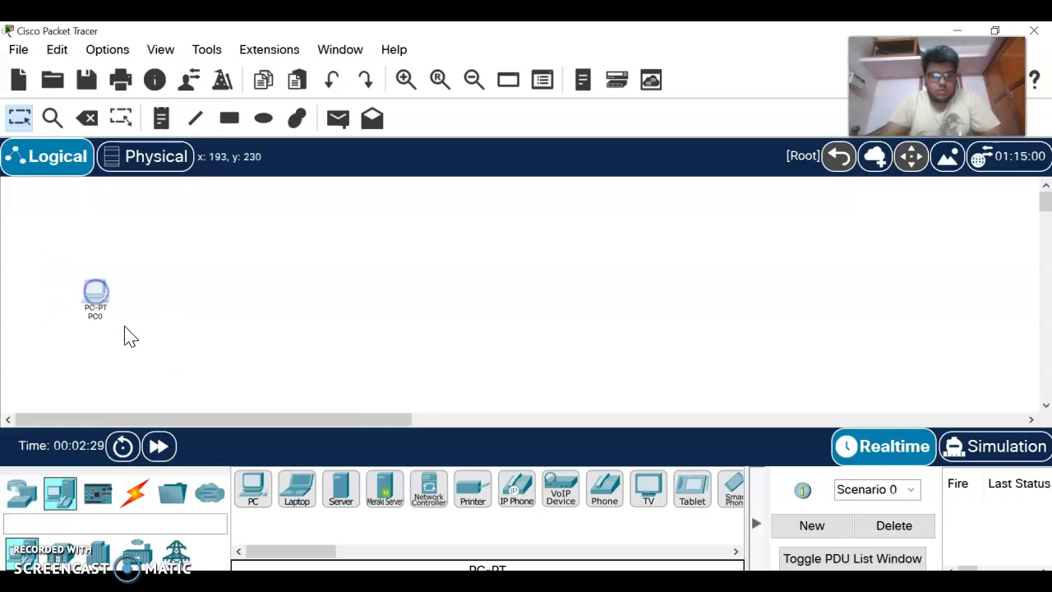
left_click(337, 503)
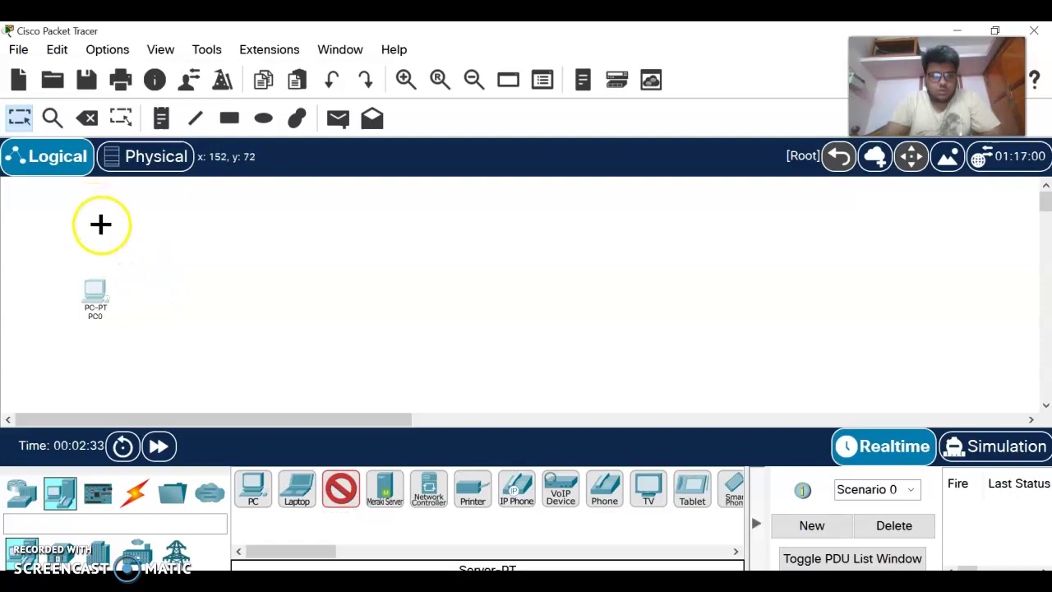
left_click(101, 224)
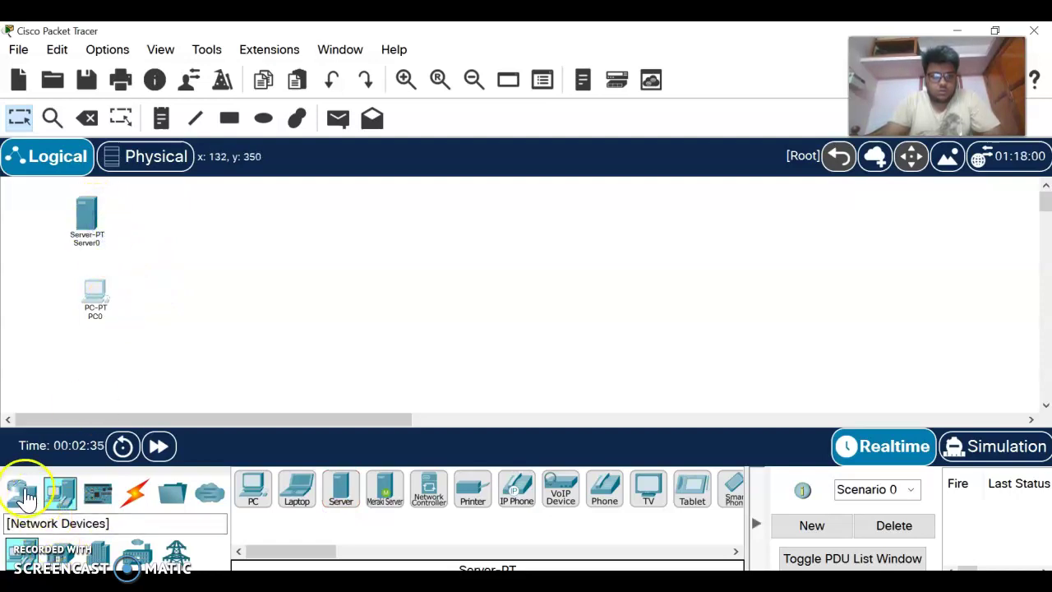
Add two more PC and server pairs to the workspace, apart from the first pair.
left_click(258, 488)
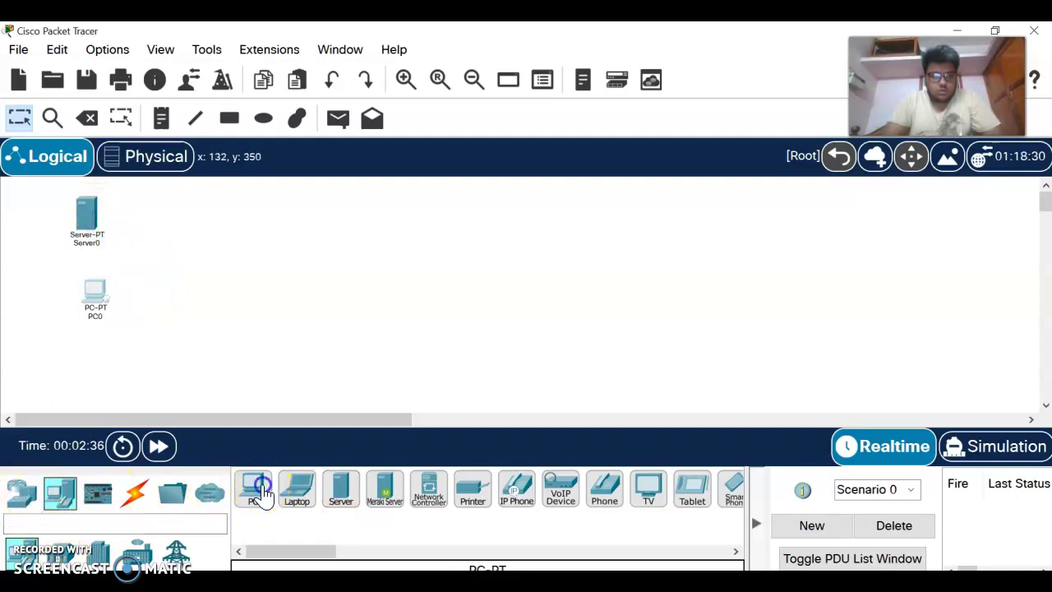
left_click(281, 302)
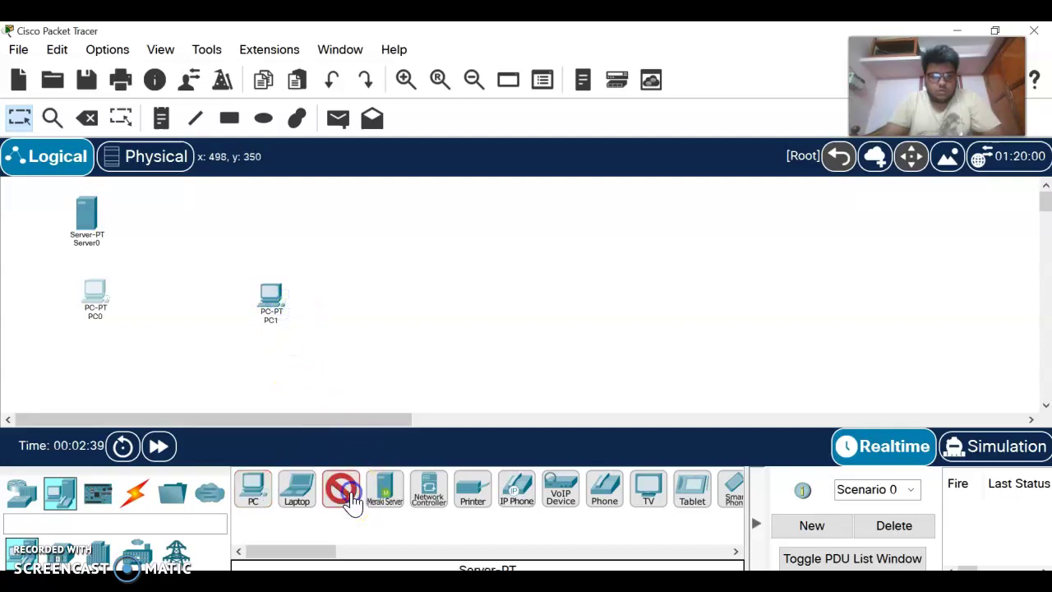
left_click(328, 290)
left_click(253, 487)
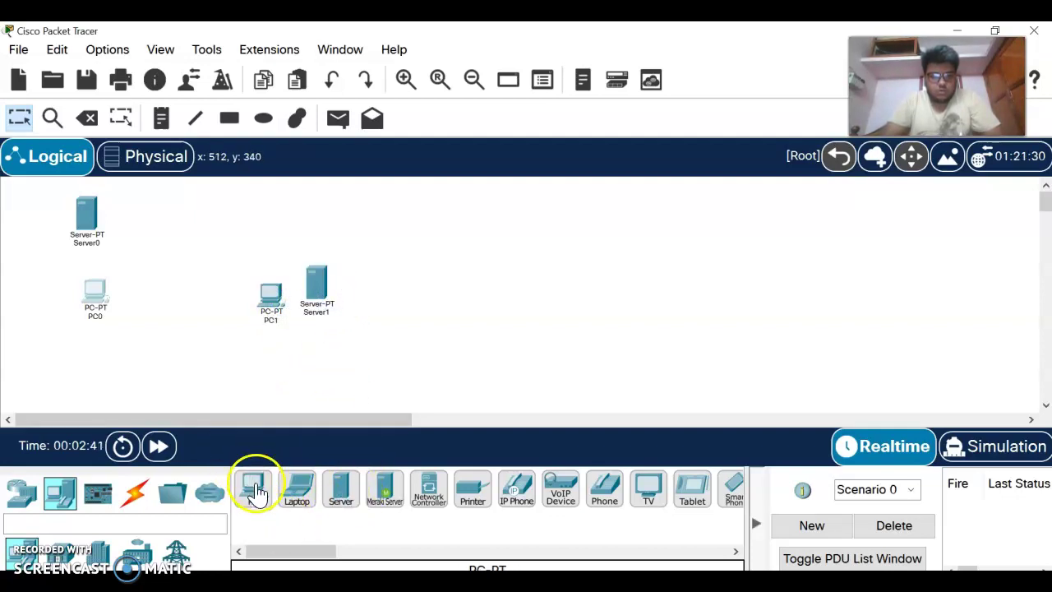
left_click(362, 199)
left_click(358, 493)
left_click(428, 247)
Move Server1 and PC1 lower in the workspace so they stand side by side with a gap between them.
left_click_drag(317, 286, 342, 337)
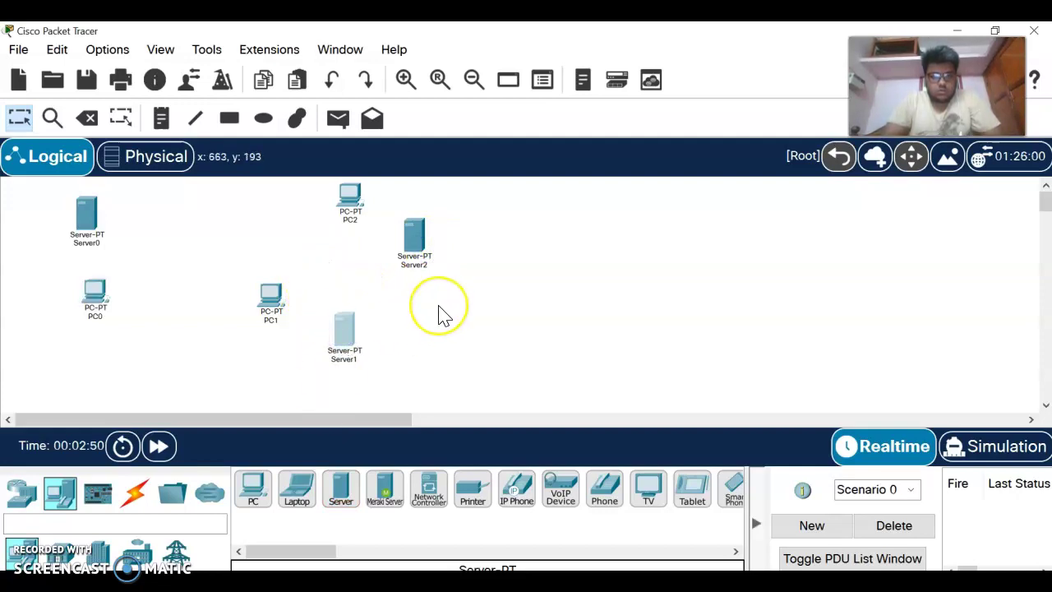
scroll(440, 313, "down", 1)
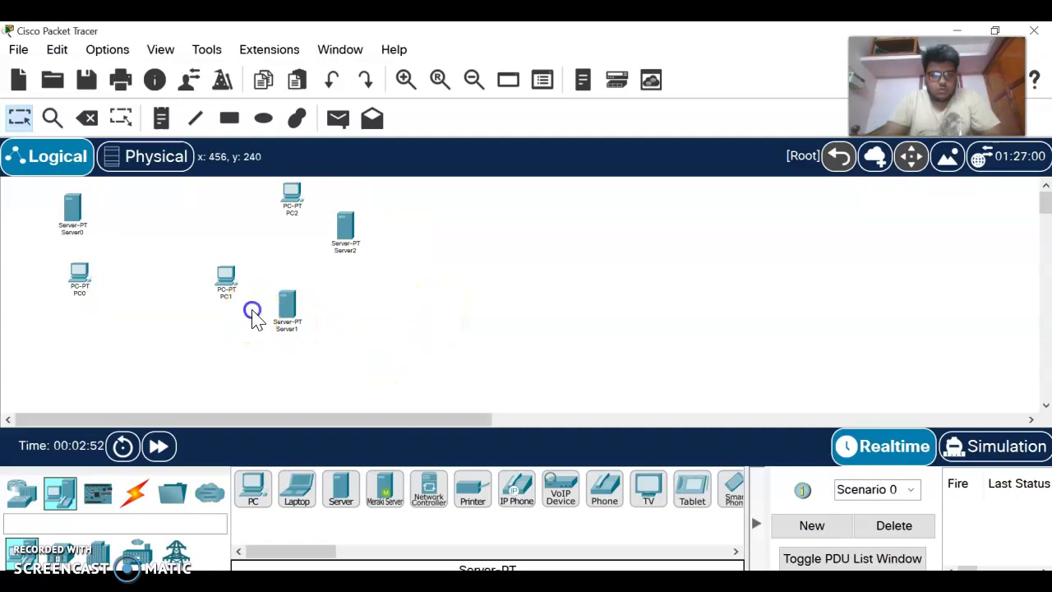
left_click_drag(283, 314, 348, 347)
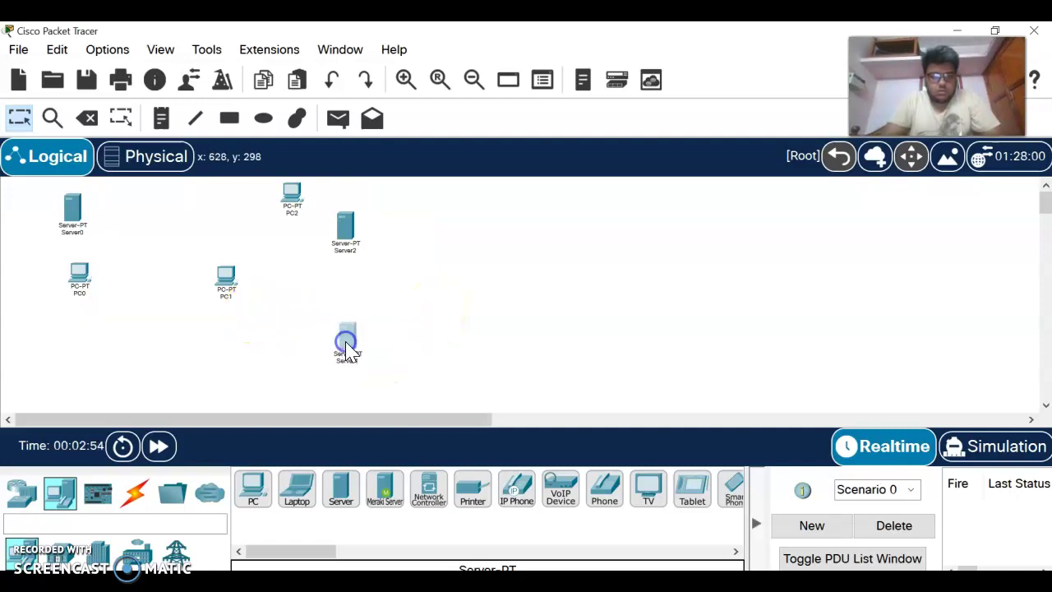
left_click(225, 283)
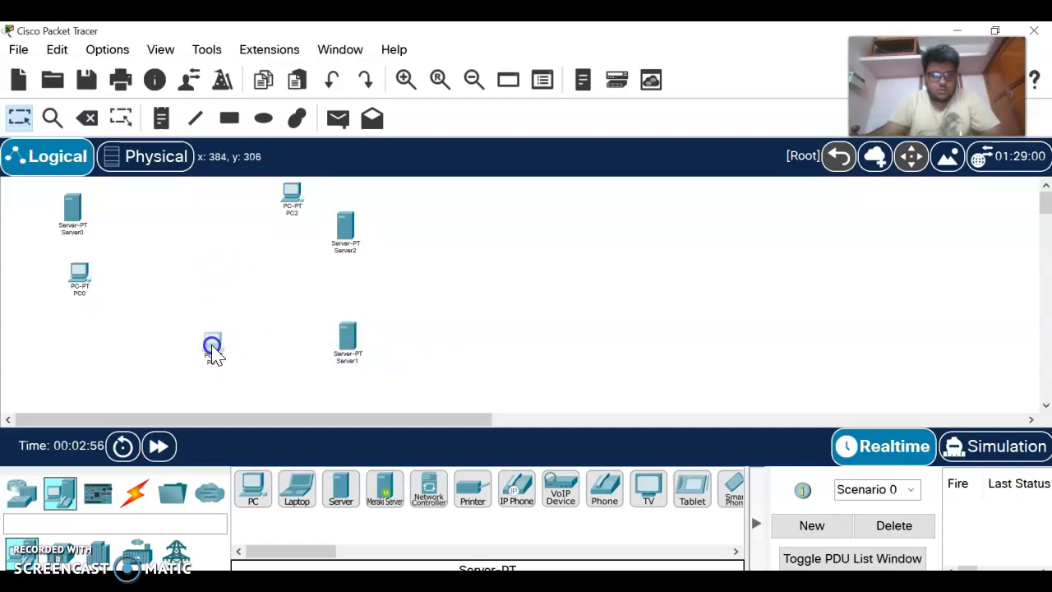
left_click_drag(348, 344, 302, 349)
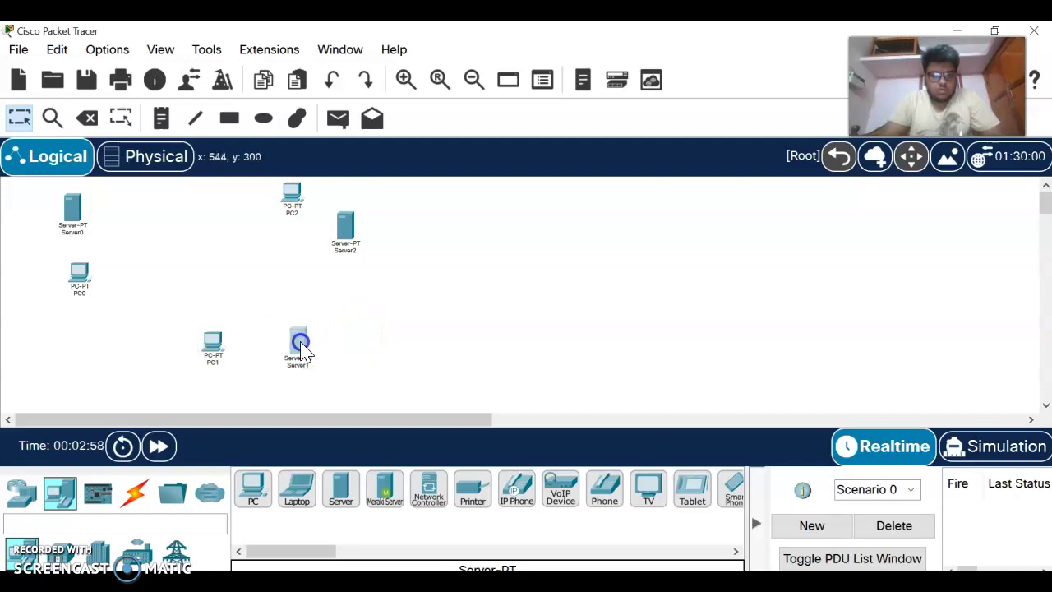
Shift PC2 and Server2 farther from the other devices, with Server2 directly below PC2.
left_click_drag(347, 228, 400, 257)
left_click_drag(280, 187, 360, 199)
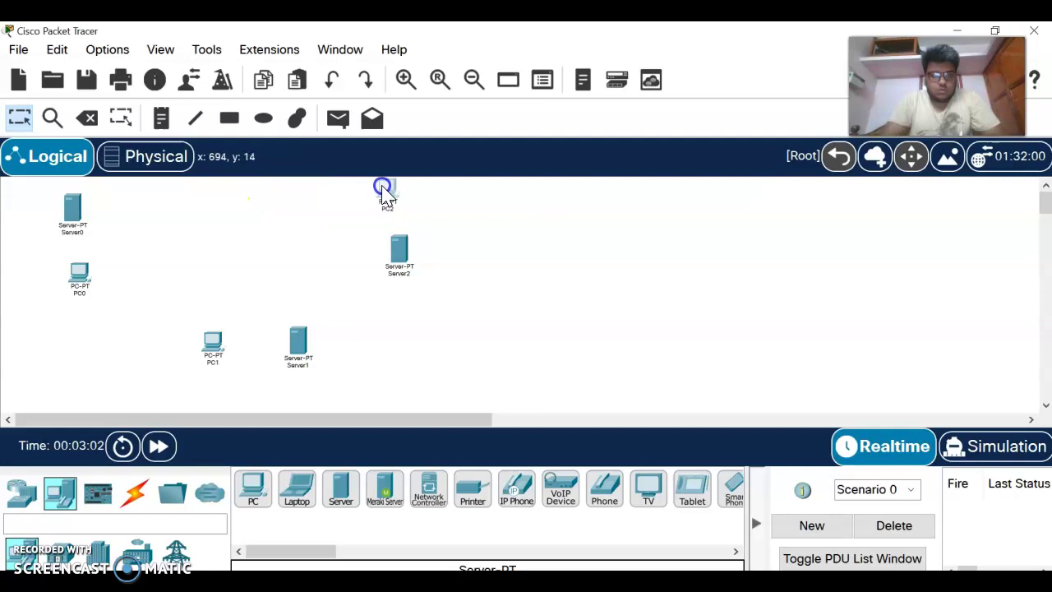
left_click(406, 252)
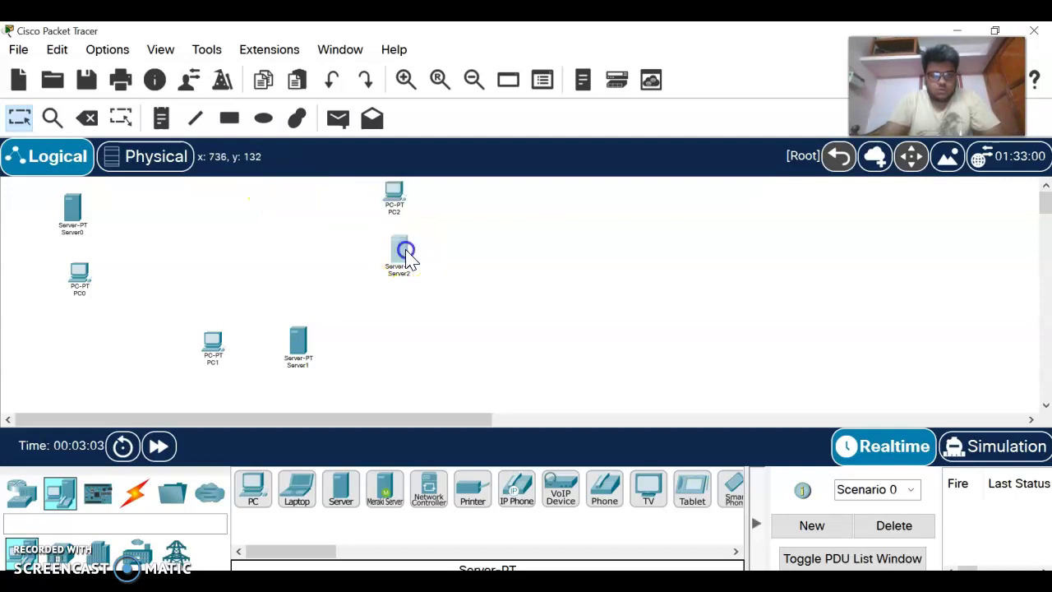
Rearrange the first pair so that PC0 sits above Server0.
left_click(82, 274)
left_click(75, 222)
left_click(126, 271)
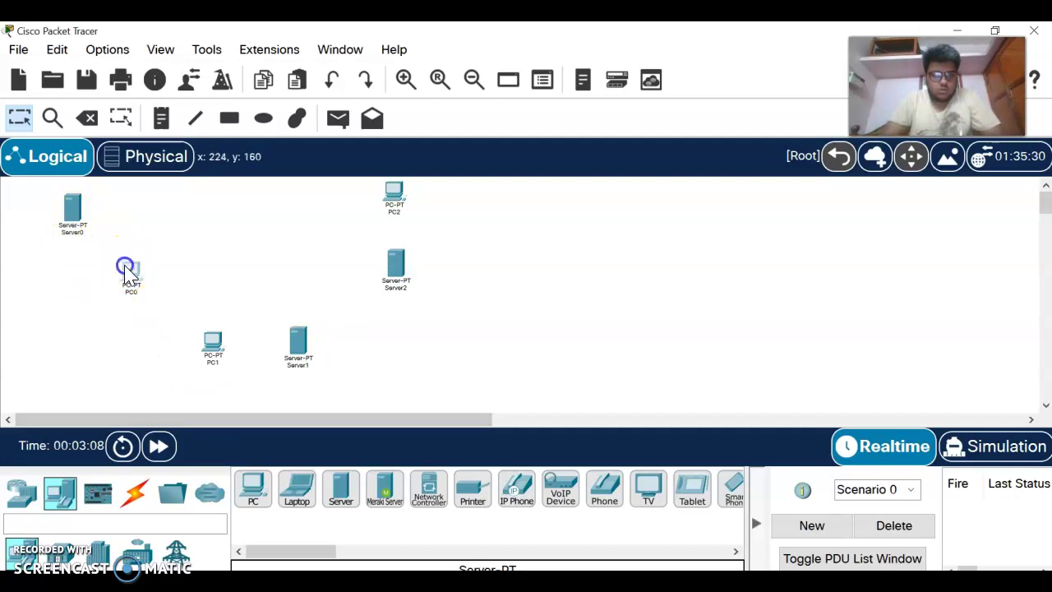
left_click(73, 221)
left_click_drag(72, 207, 107, 352)
left_click(69, 280)
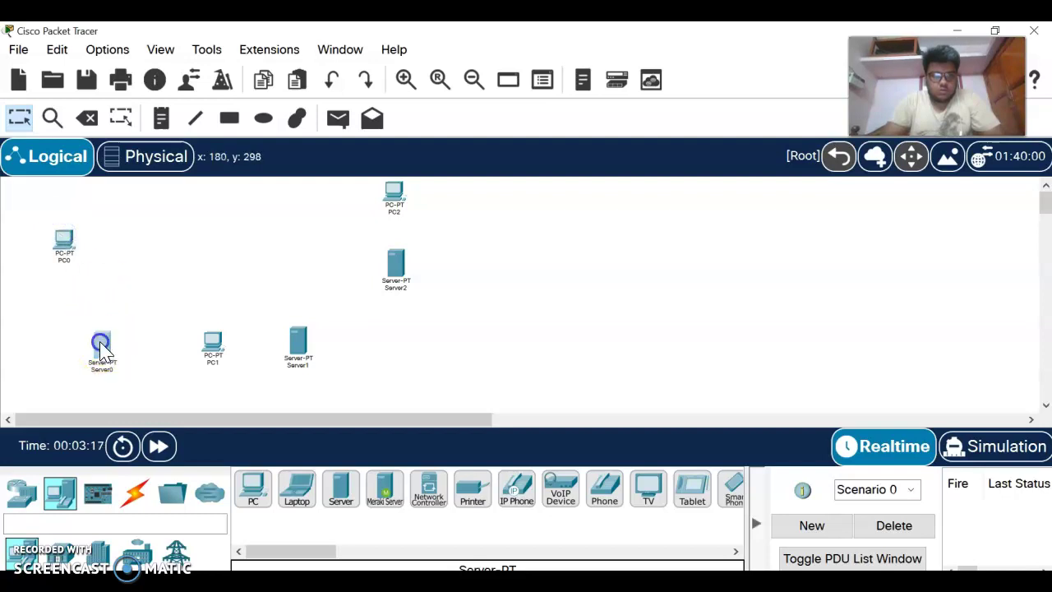
left_click_drag(102, 350, 71, 309)
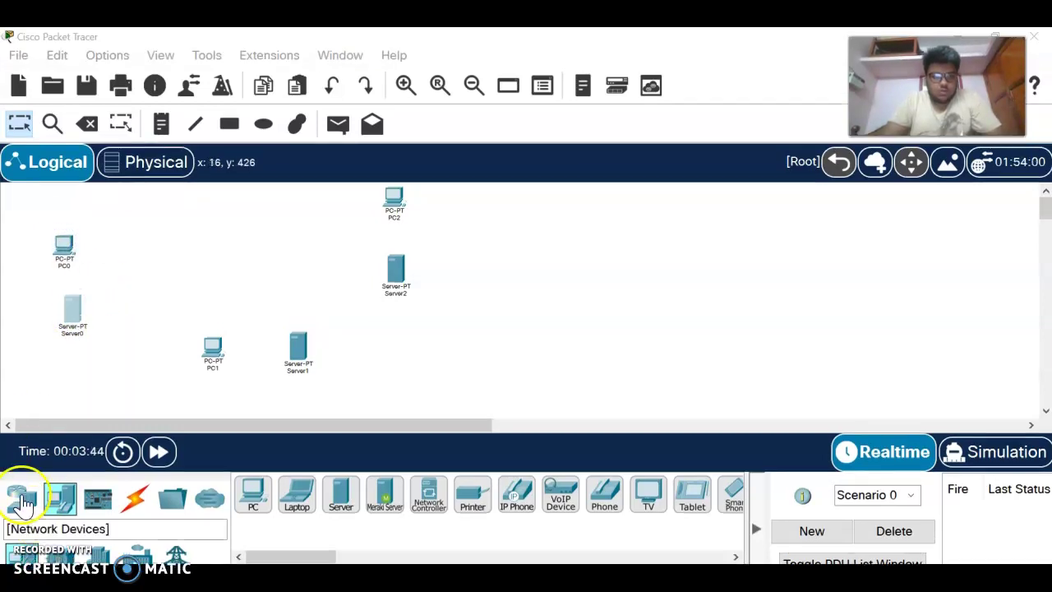
Place three PT-Switch devices, one beside each PC and server pair.
left_click(21, 493)
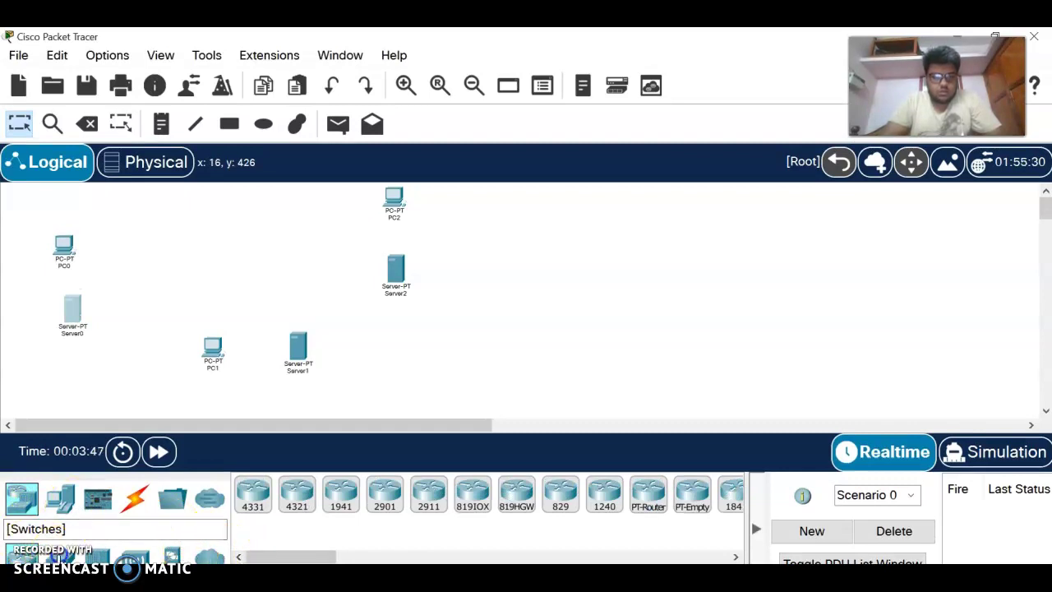
left_click(60, 553)
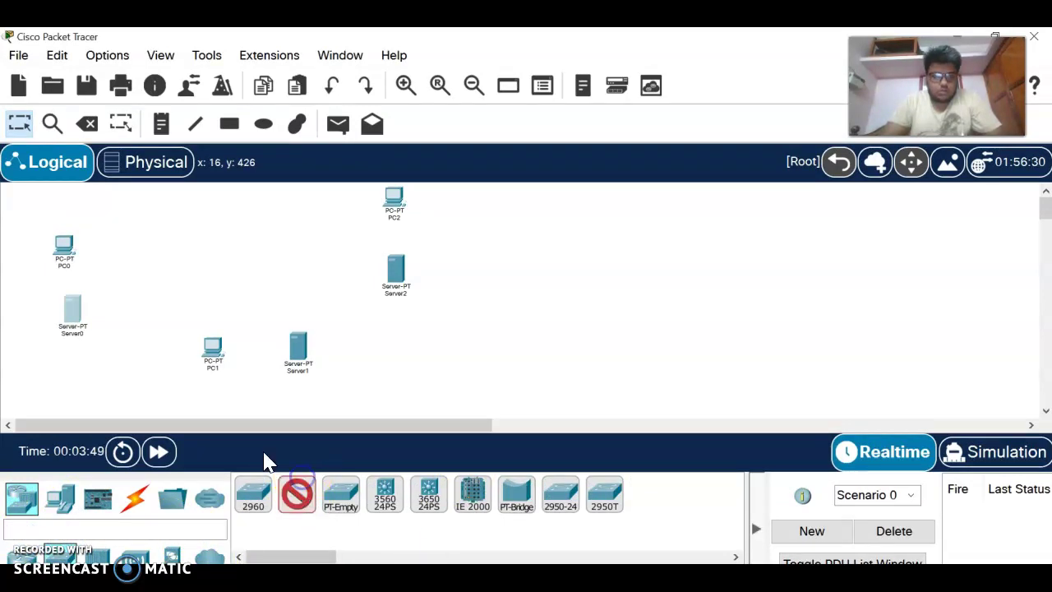
left_click(106, 270)
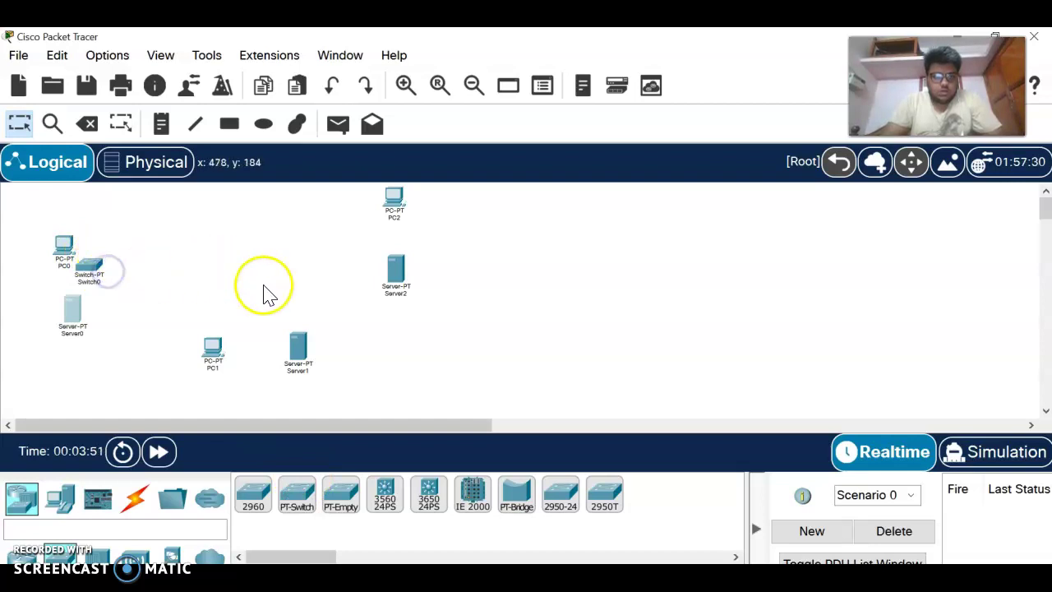
left_click(299, 499)
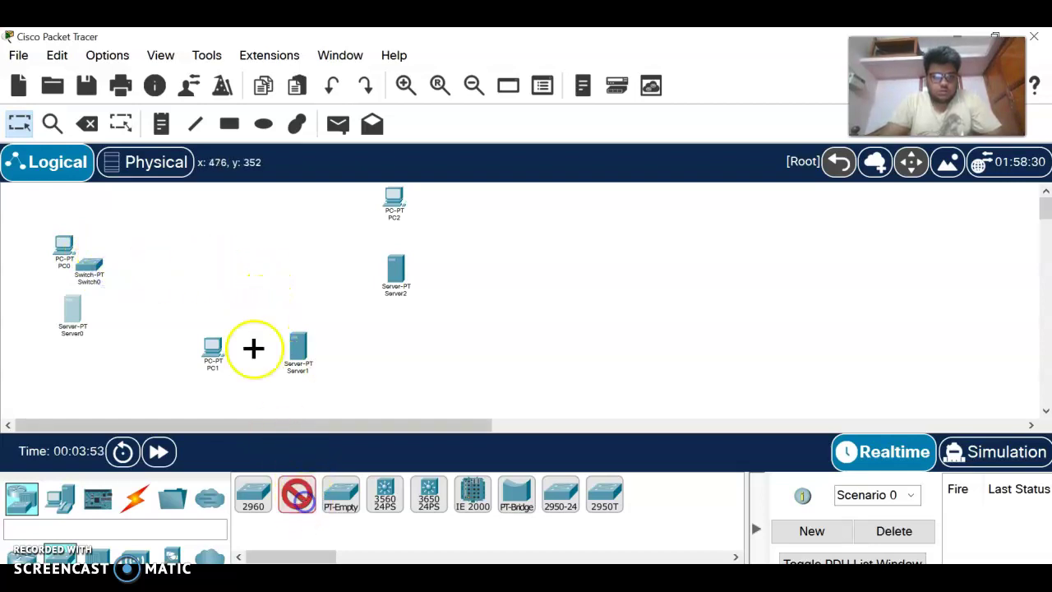
left_click(257, 310)
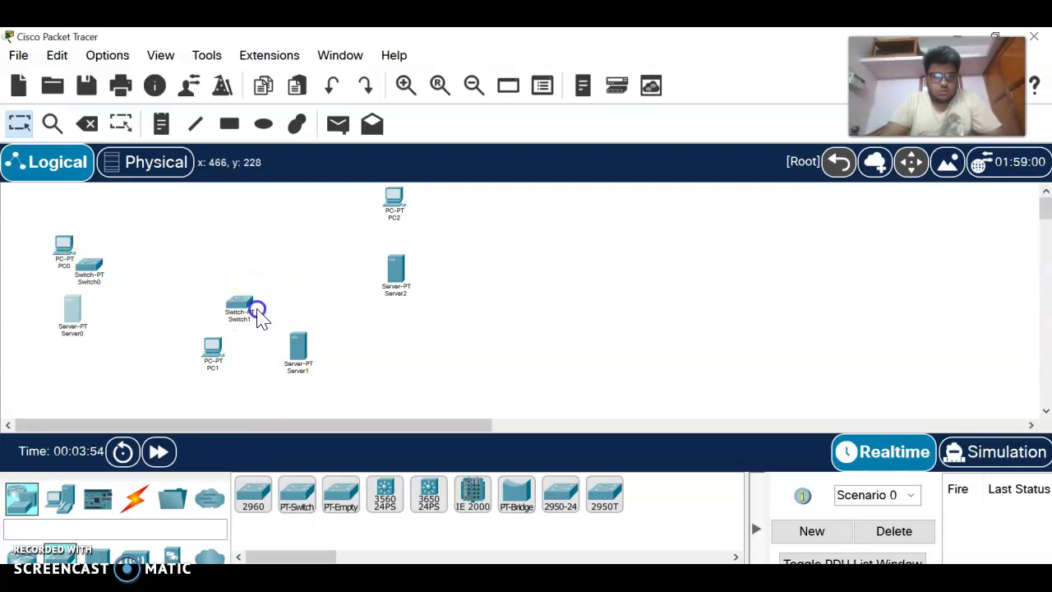
left_click(312, 492)
left_click(338, 245)
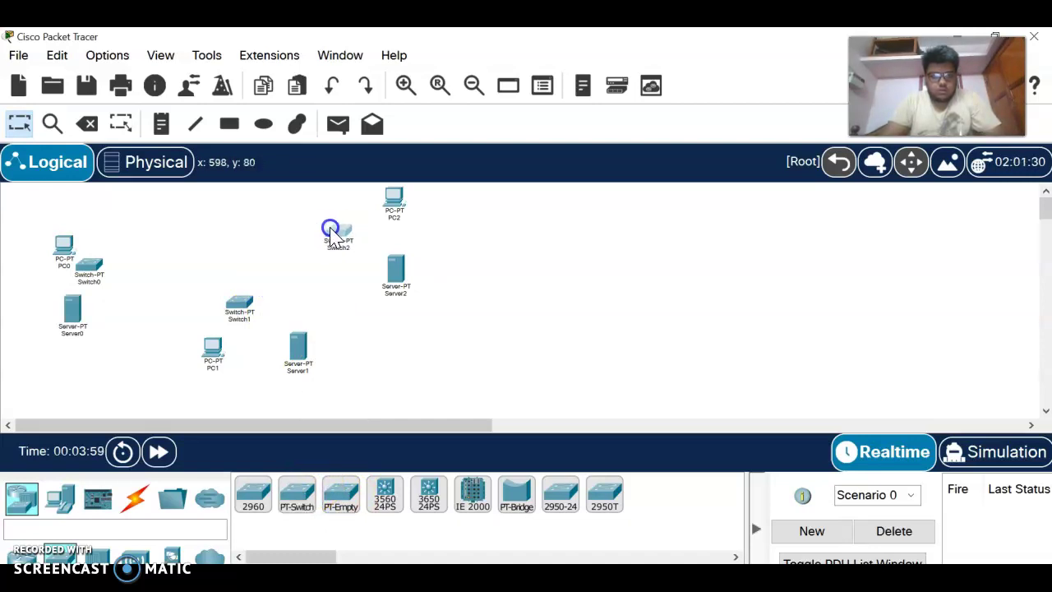
Move PC1 and Server1 lower and reposition Switch1 centrally above them.
left_click(211, 353)
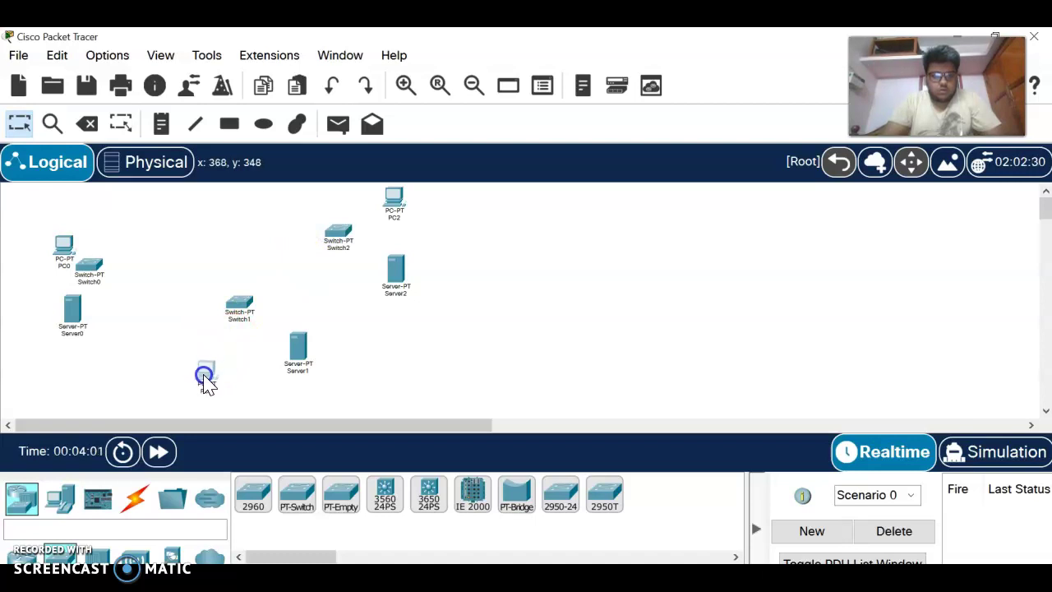
left_click(302, 356)
mouse_move(246, 306)
left_mouse_down()
mouse_move(235, 301)
mouse_move(244, 323)
left_mouse_up()
Spread PC0, Server0 and Switch0 farther apart, and nudge Switch2 slightly downward.
left_click(160, 304)
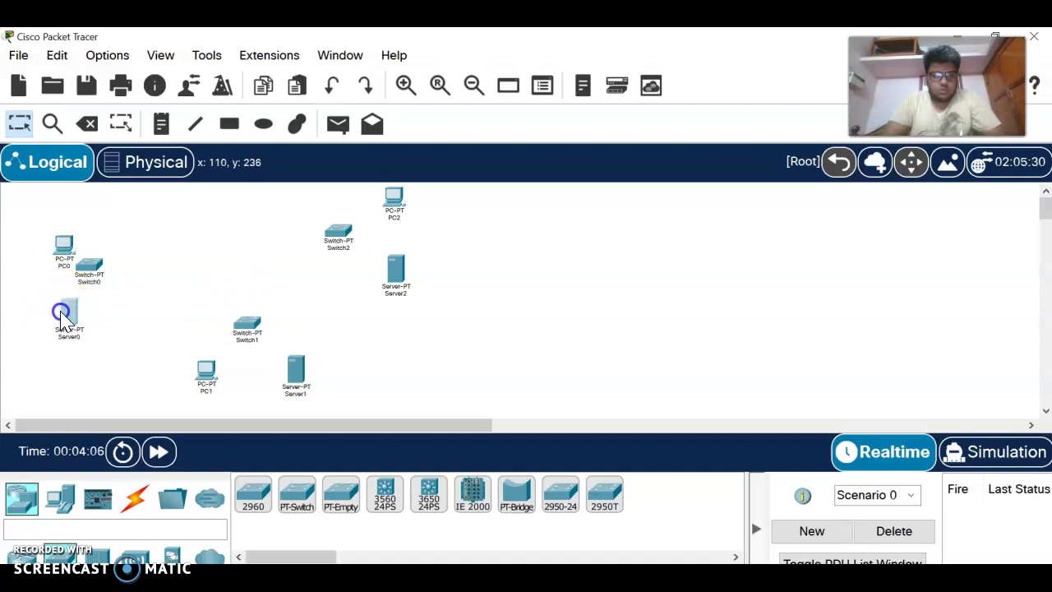
left_click_drag(58, 258, 43, 238)
left_click_drag(87, 265, 101, 274)
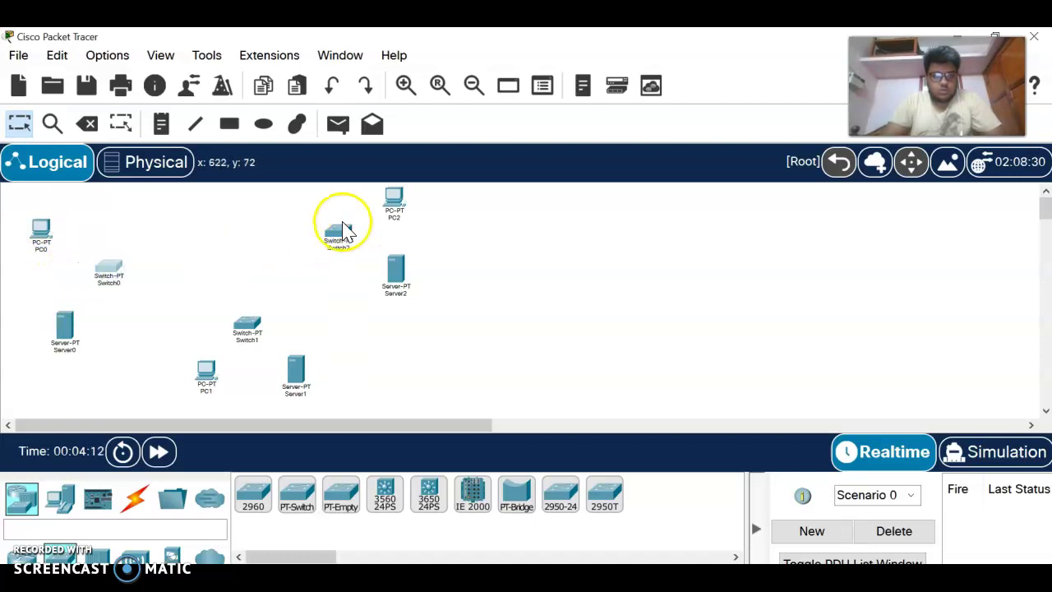
left_click_drag(342, 238, 340, 245)
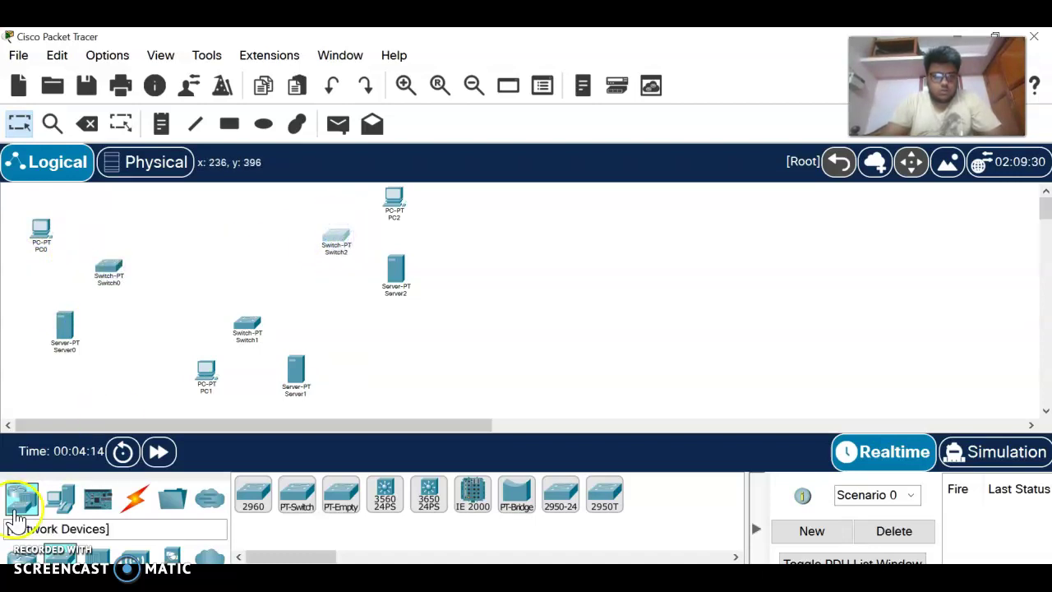
Place a PT-Router in the middle of the three switches.
left_click(20, 552)
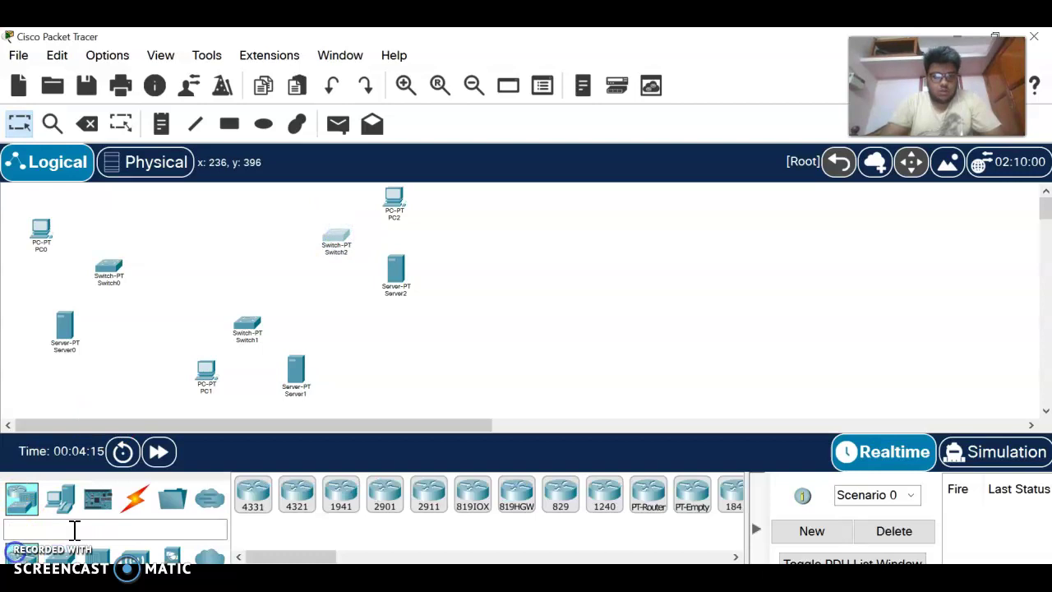
left_click(648, 496)
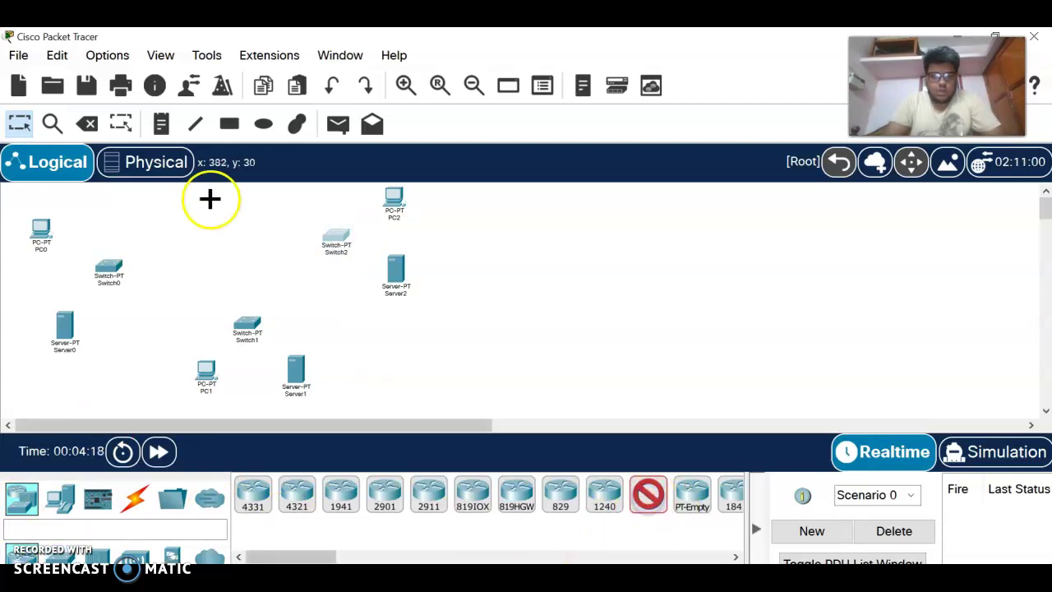
left_click(221, 247)
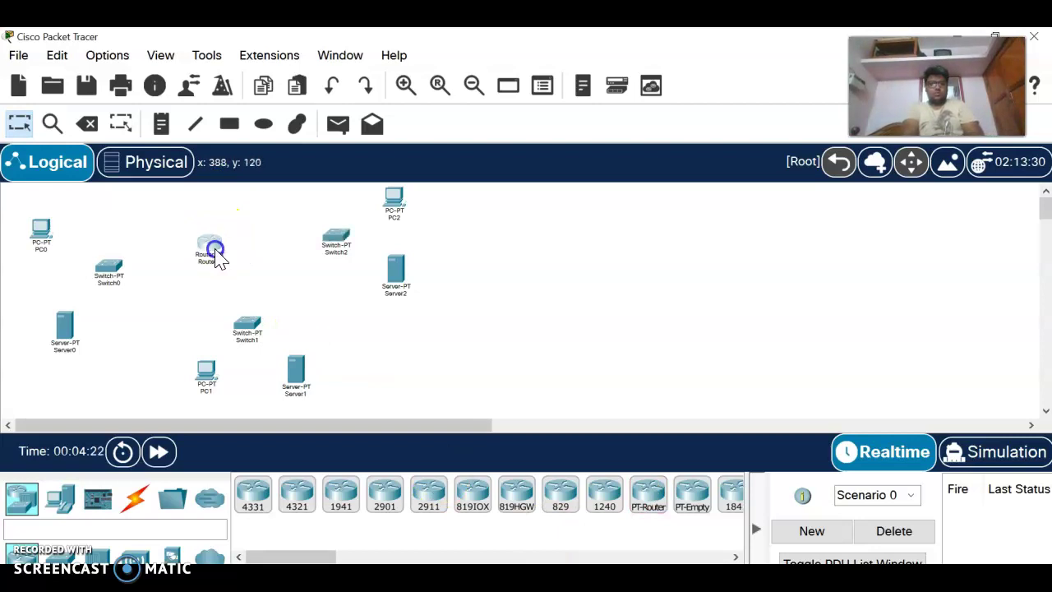
Connect PC0's Fa0 port to Switch0's Fa0/1 port with a copper straight-through cable.
left_click(141, 500)
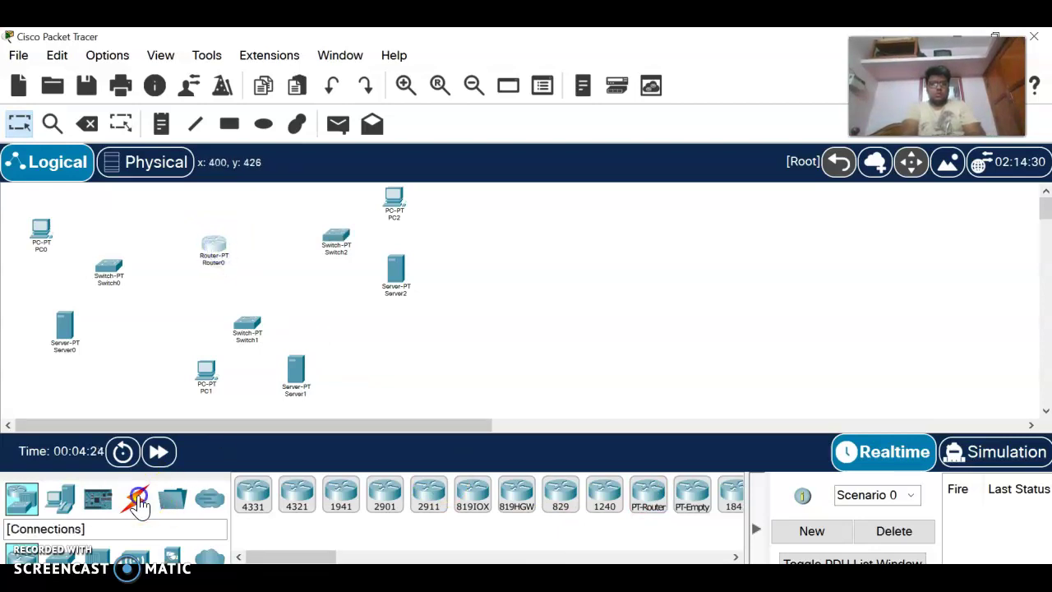
left_click(342, 494)
left_click(42, 241)
left_click(148, 313)
left_click(108, 268)
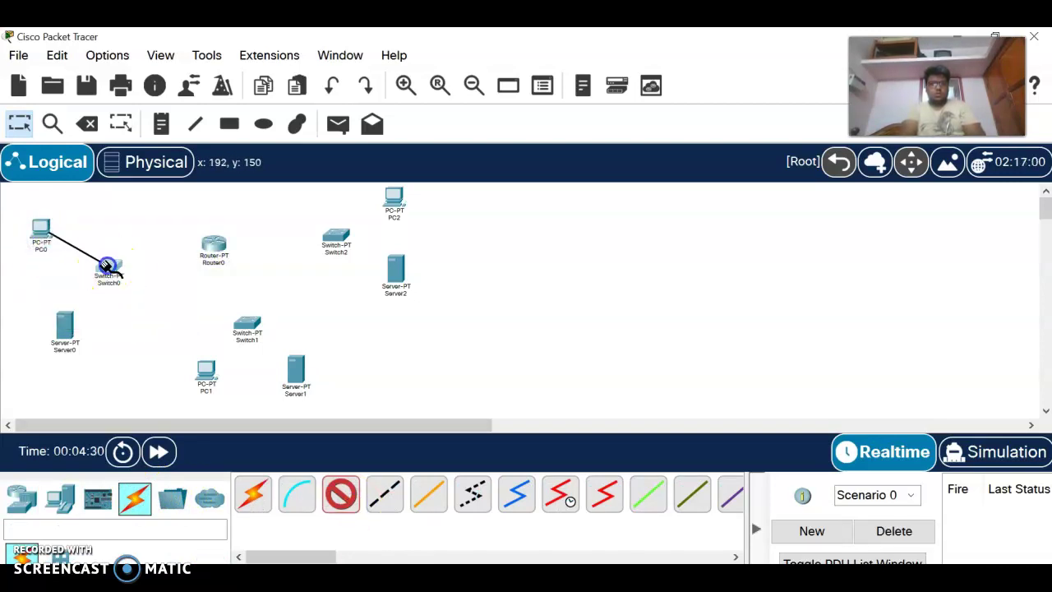
left_click(227, 299)
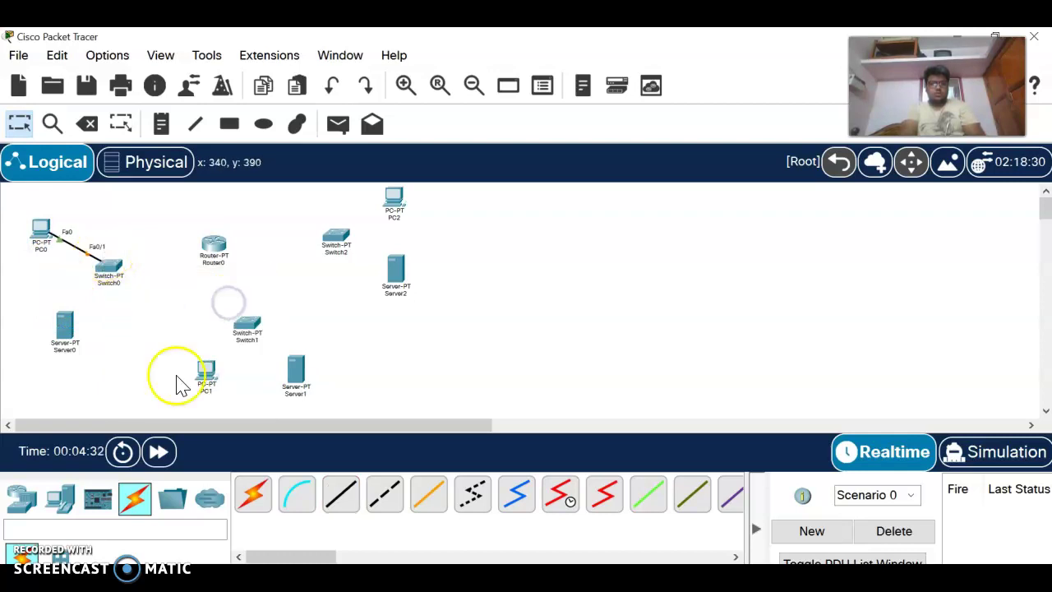
Connect Switch0's Fa2/1 port to Server0's Fa0 port with a copper straight-through cable.
left_click(342, 516)
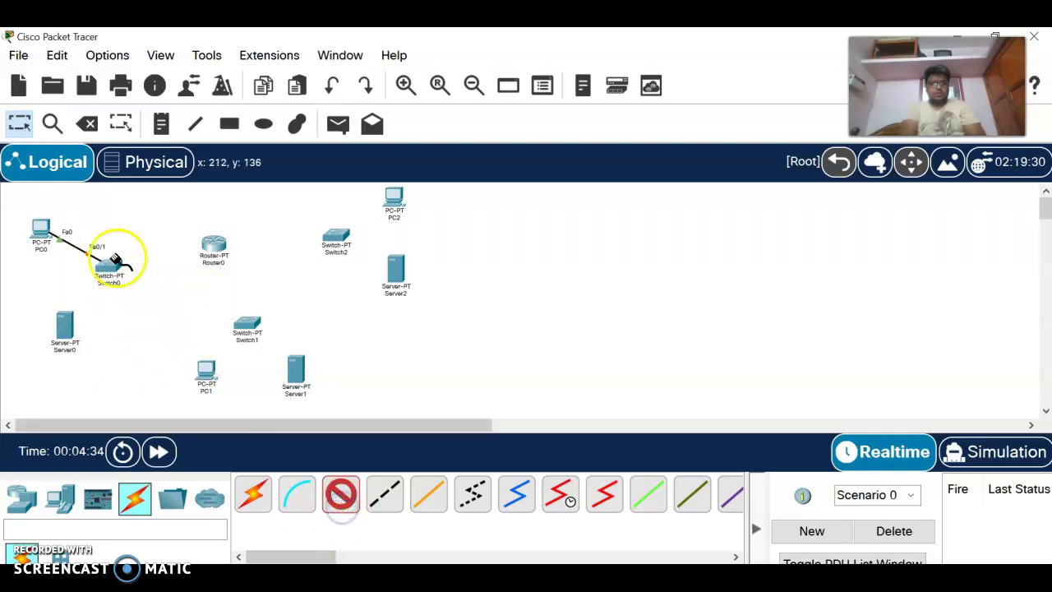
left_click(112, 265)
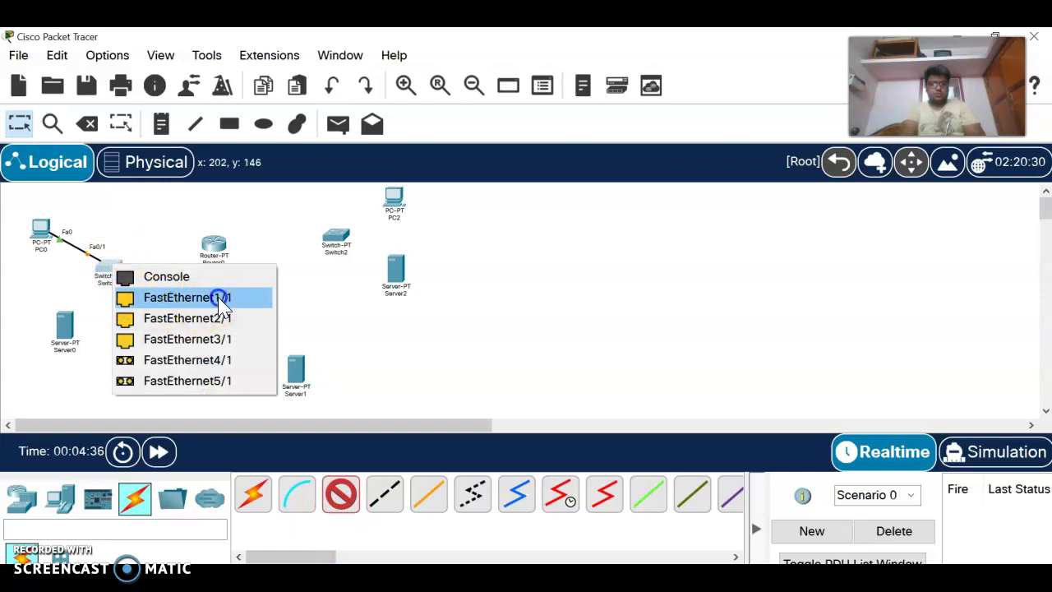
left_click(233, 303)
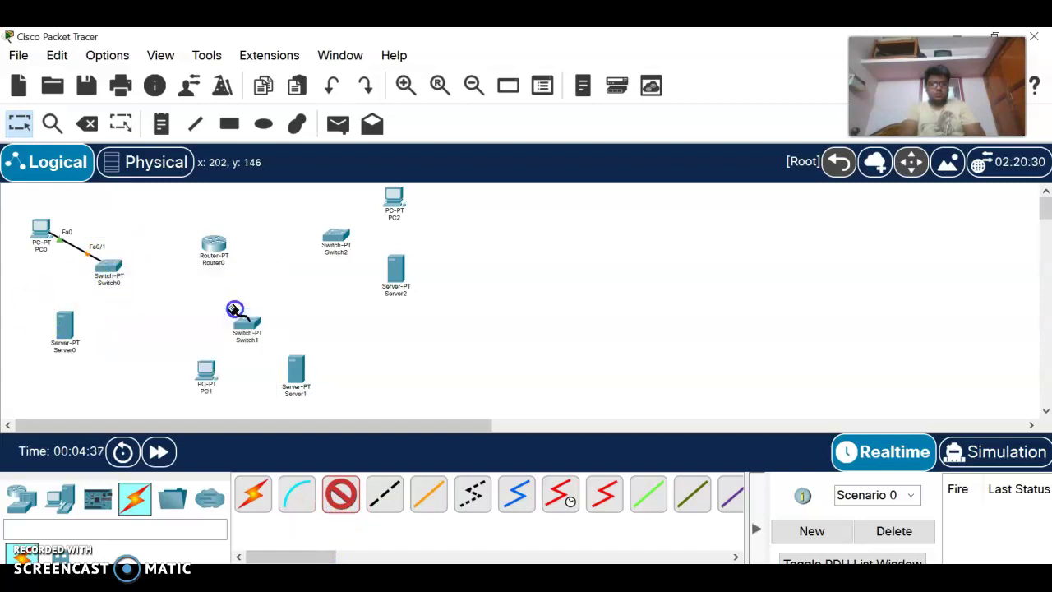
left_click(111, 265)
left_click(171, 298)
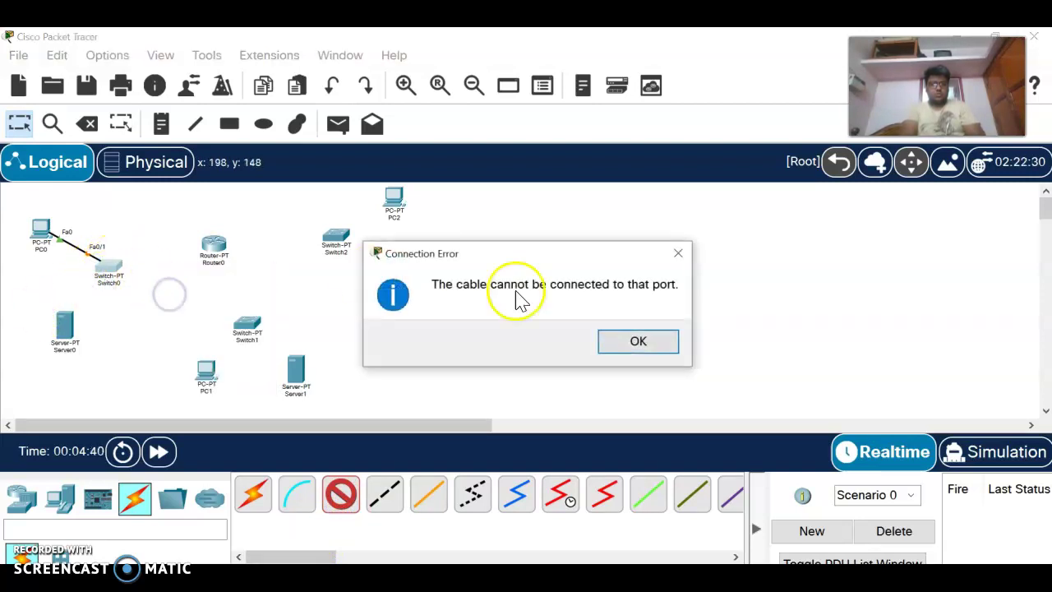
left_click(662, 347)
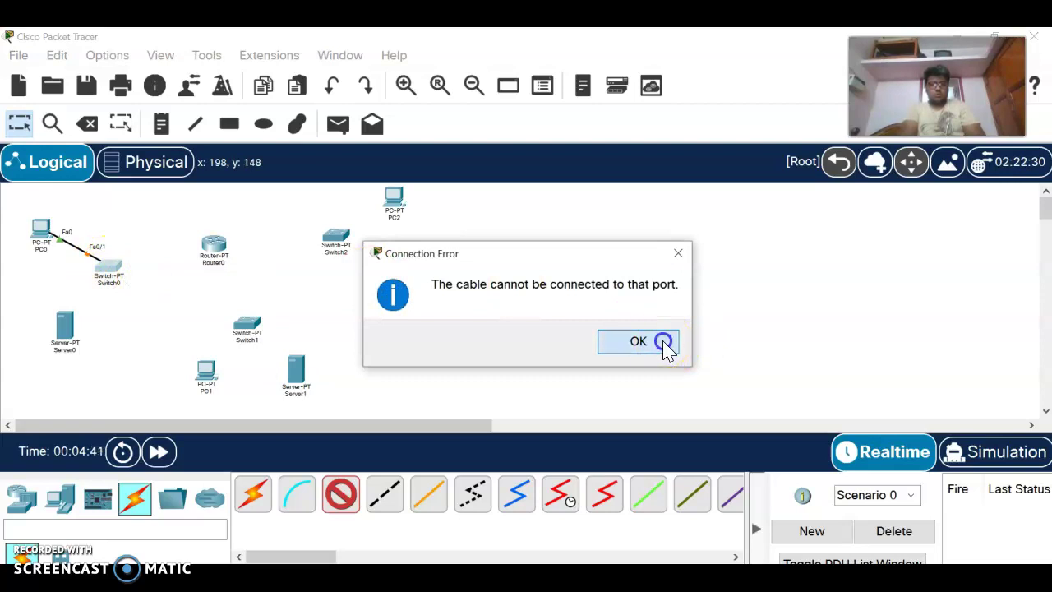
left_click(73, 319)
left_click(129, 344)
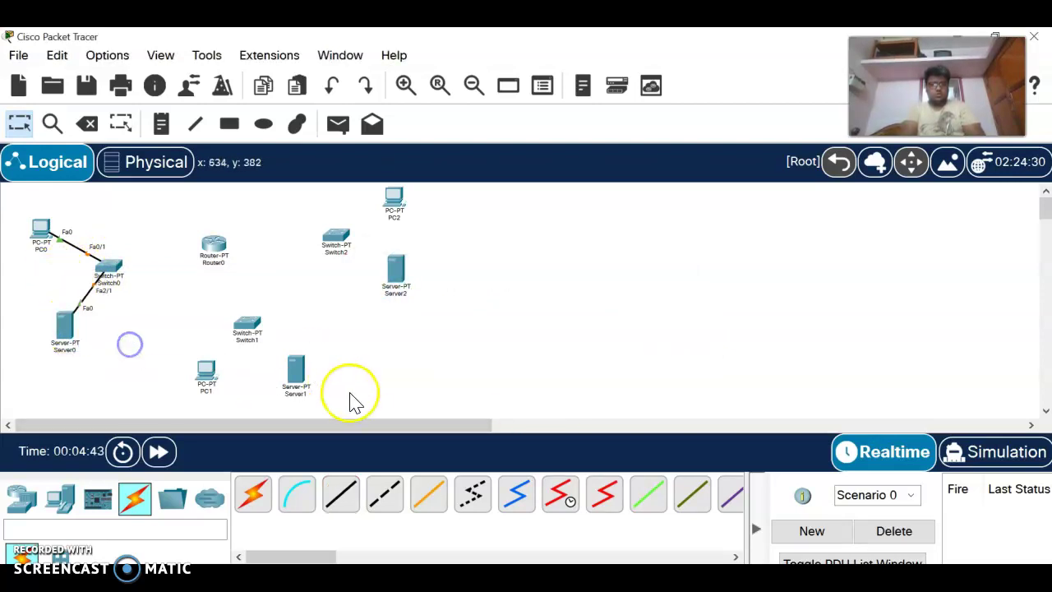
Connect Router0's Fa0/0 port to Switch0's Fa1/1 port with a copper straight-through cable.
left_click(341, 493)
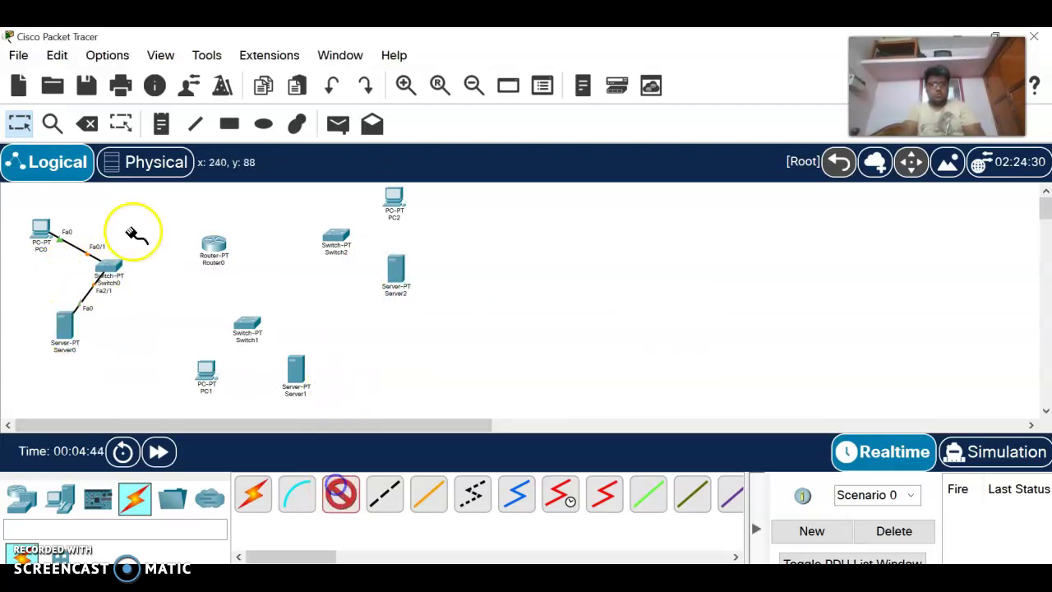
left_click(210, 244)
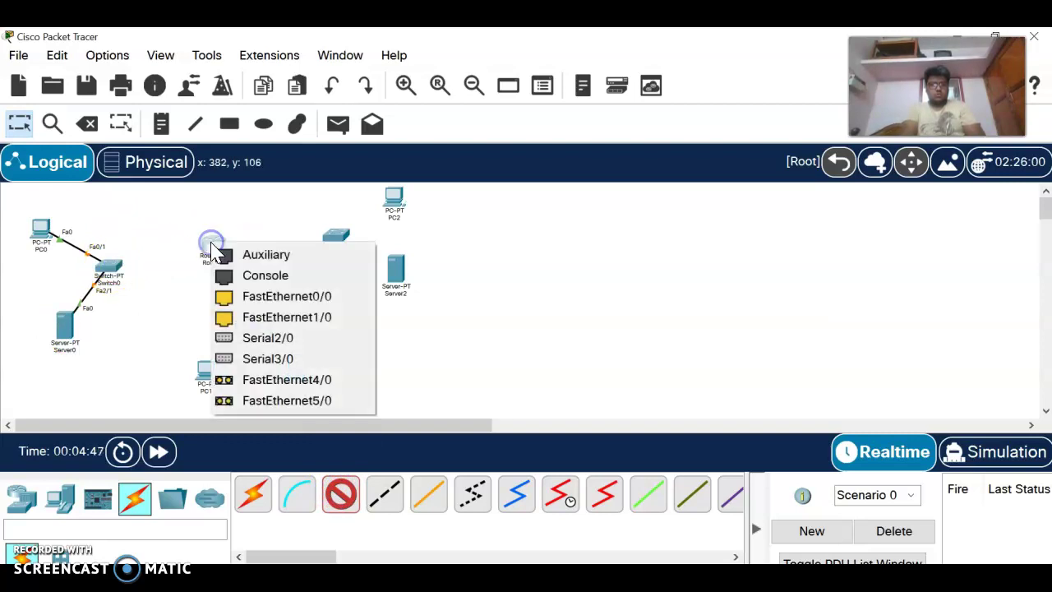
left_click(275, 299)
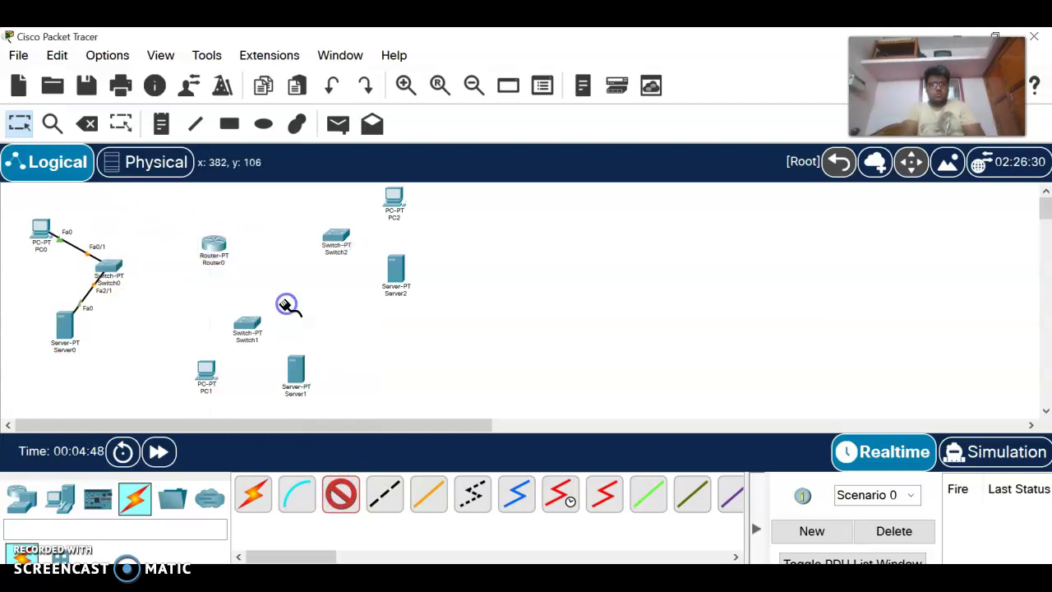
left_click(113, 273)
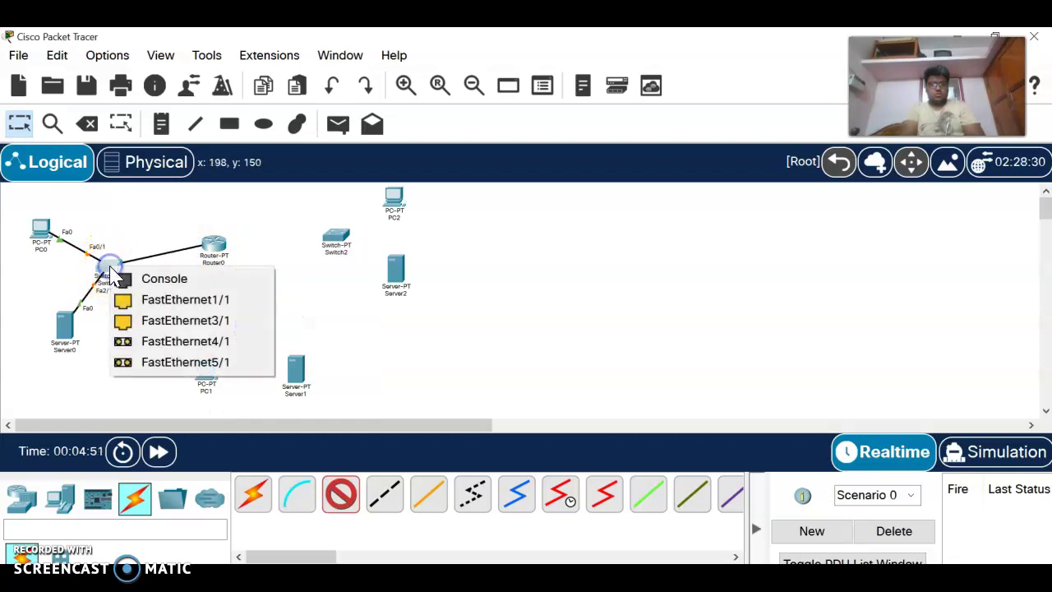
left_click(154, 301)
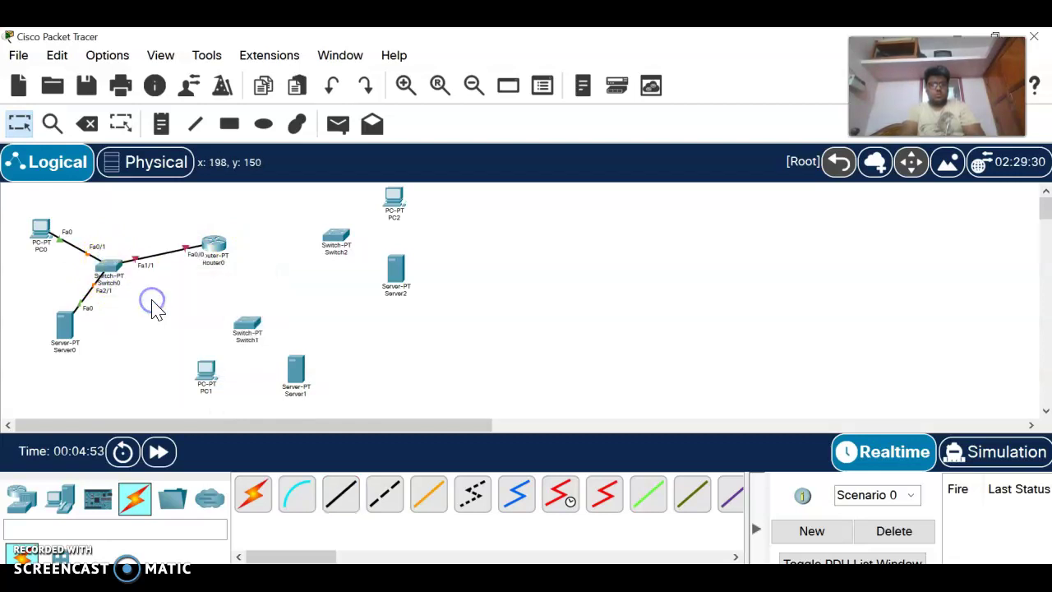
Connect Router0's Fa1/0 port to Switch1's Fa0/1 port with a copper straight-through cable.
left_click(340, 493)
left_click(213, 240)
left_click(260, 295)
left_click(247, 322)
left_click(298, 354)
Connect Switch1's Fa1/1 port to Server1's Fa0 port with a copper straight-through cable.
left_click(348, 496)
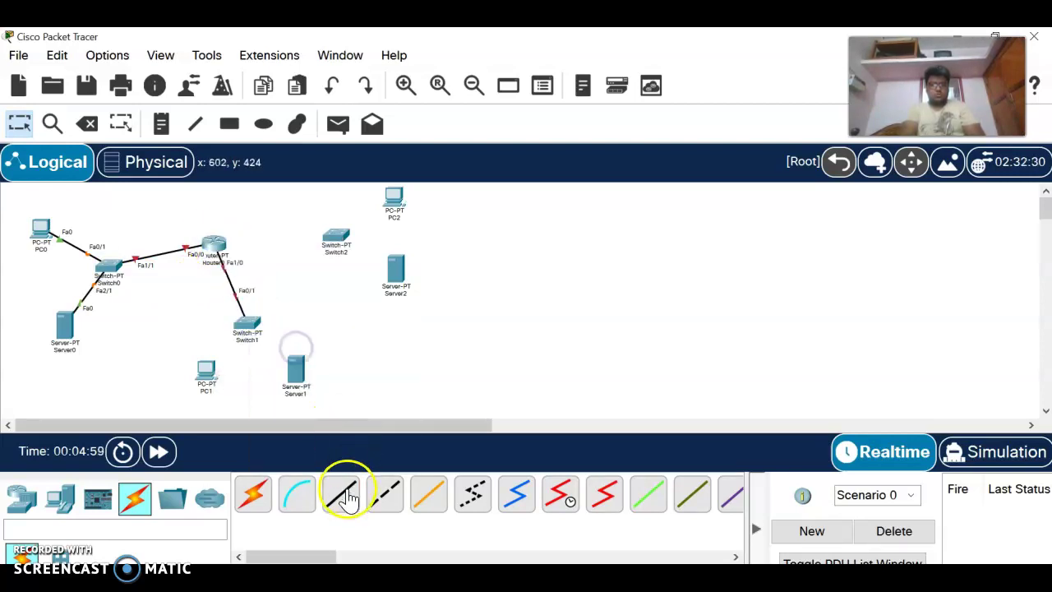
left_click(247, 325)
left_click(304, 358)
left_click(295, 366)
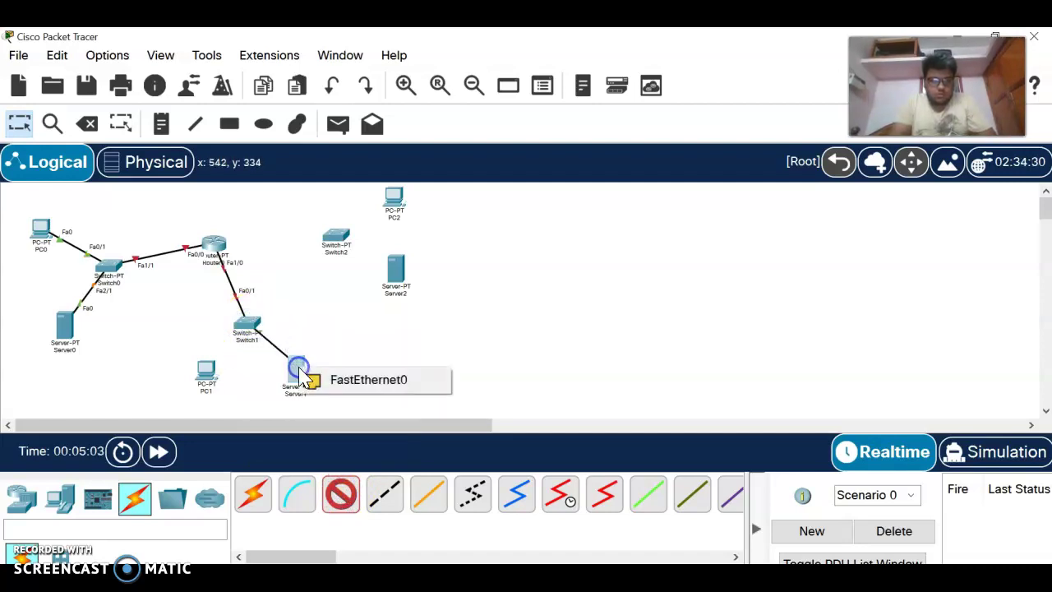
left_click(351, 383)
Connect Switch1's Fa2/1 port to PC1's Fa0 port with a copper straight-through cable.
left_click(341, 493)
left_click(257, 321)
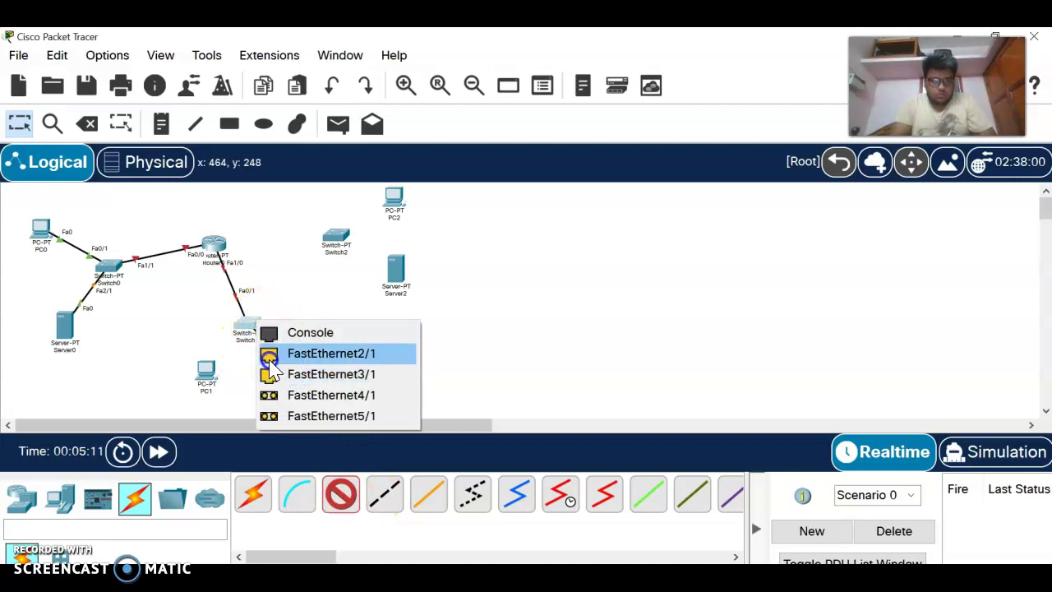
left_click(271, 358)
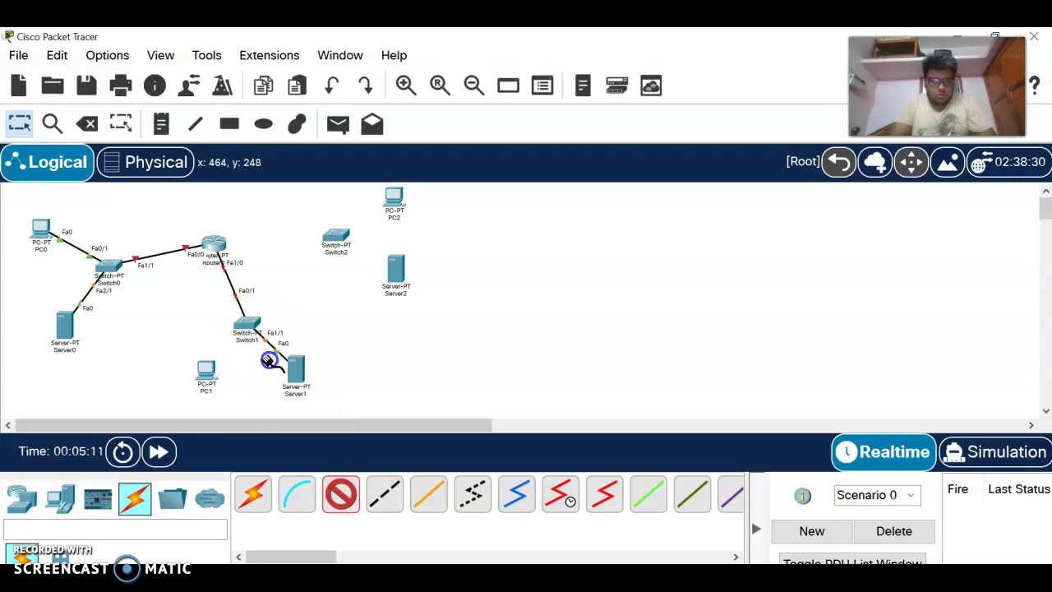
left_click(205, 366)
left_click(271, 438)
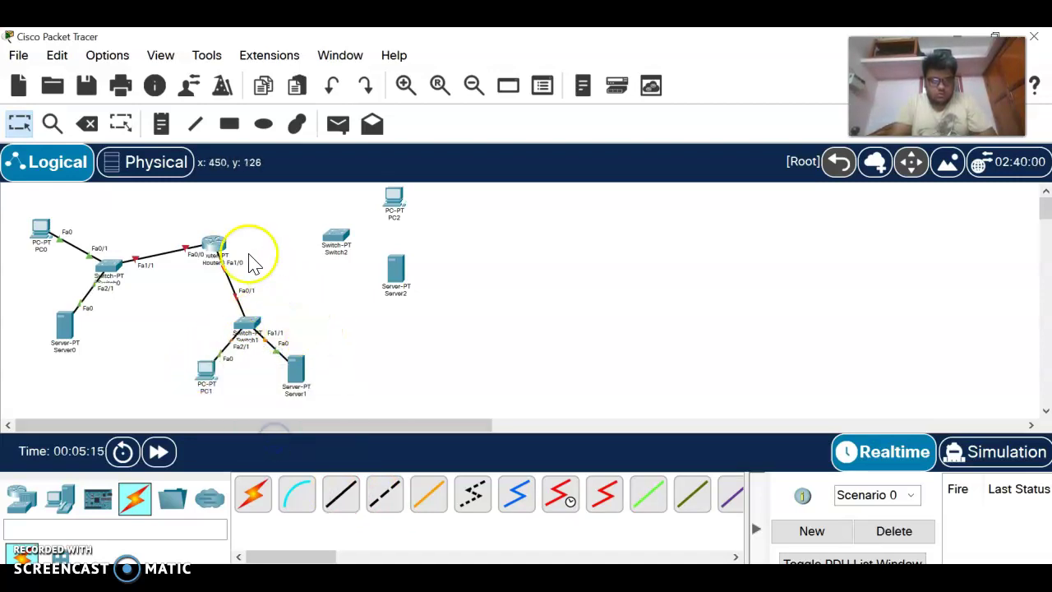
left_click(343, 494)
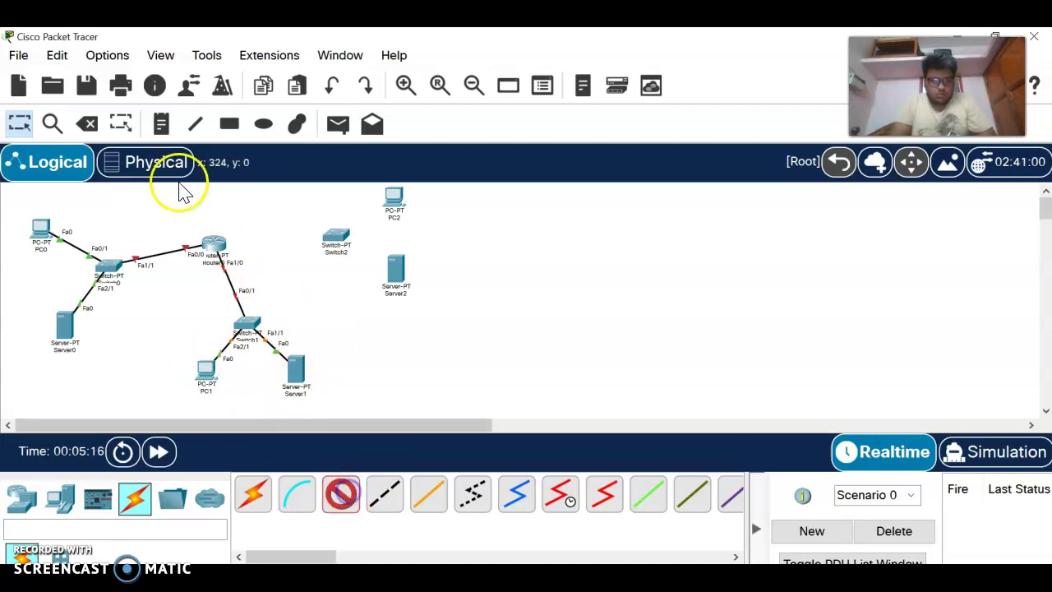
left_click(220, 248)
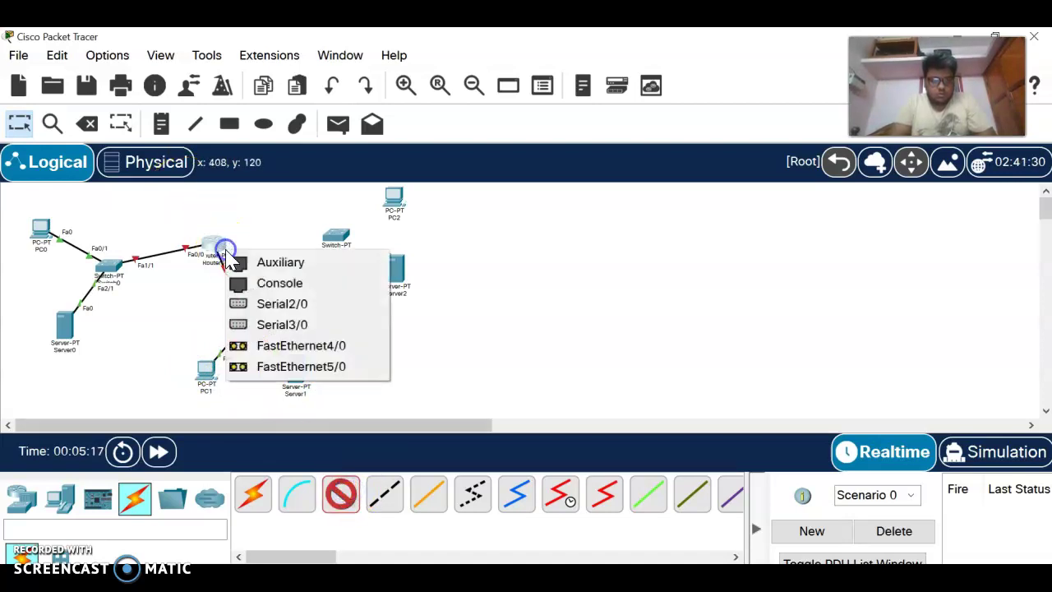
left_click(424, 283)
left_click(378, 352)
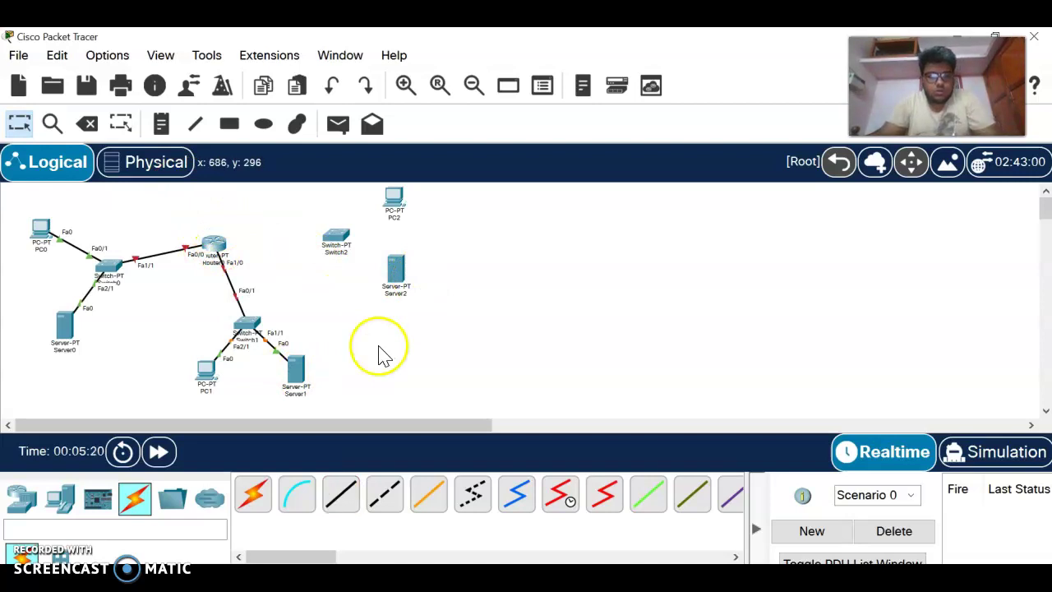
Power off Router0 and install two PT-ROUTER-NM-1CFE modules in its empty slots beside the fiber modules.
left_click(212, 247)
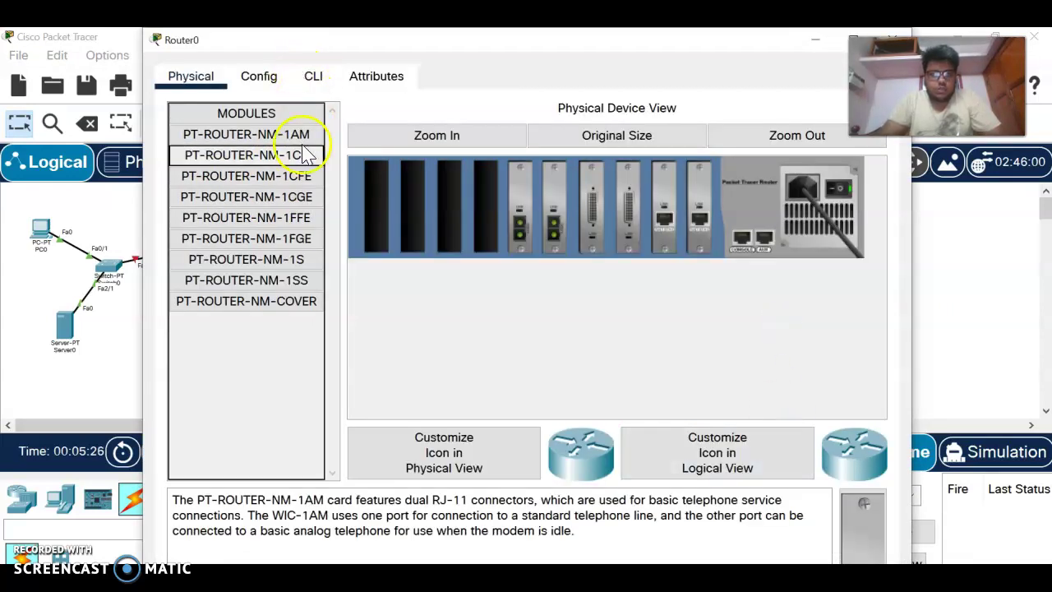
left_click(293, 181)
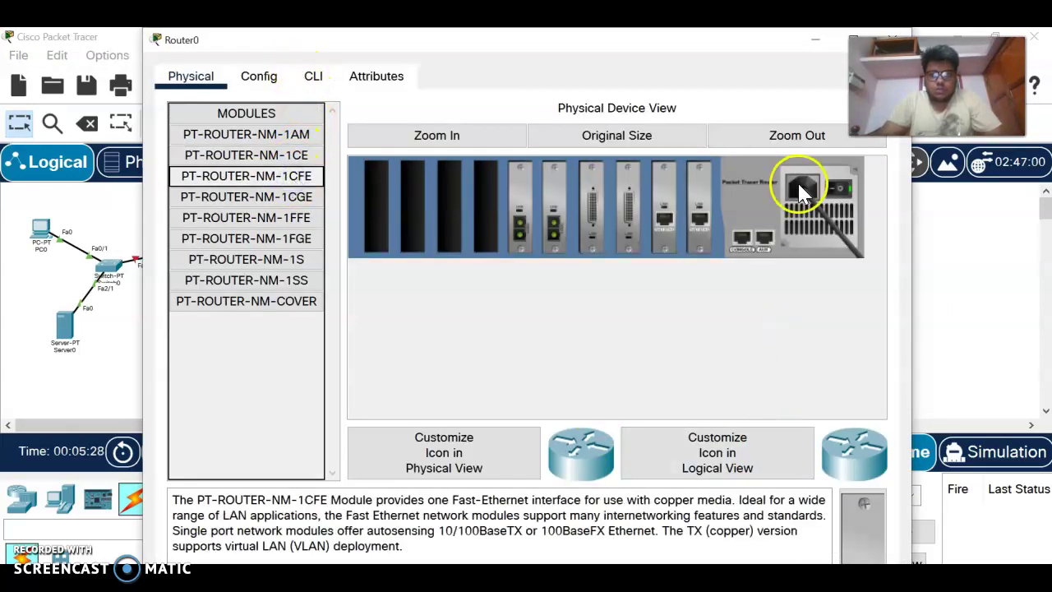
left_click(846, 187)
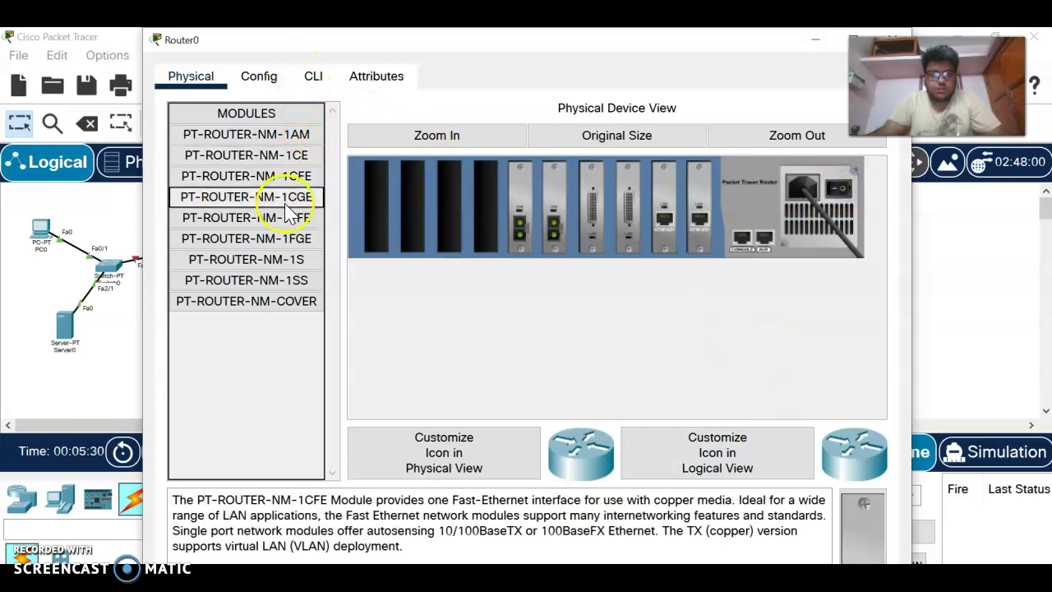
left_click(280, 177)
left_click_drag(280, 177, 492, 212)
left_click_drag(251, 183, 446, 215)
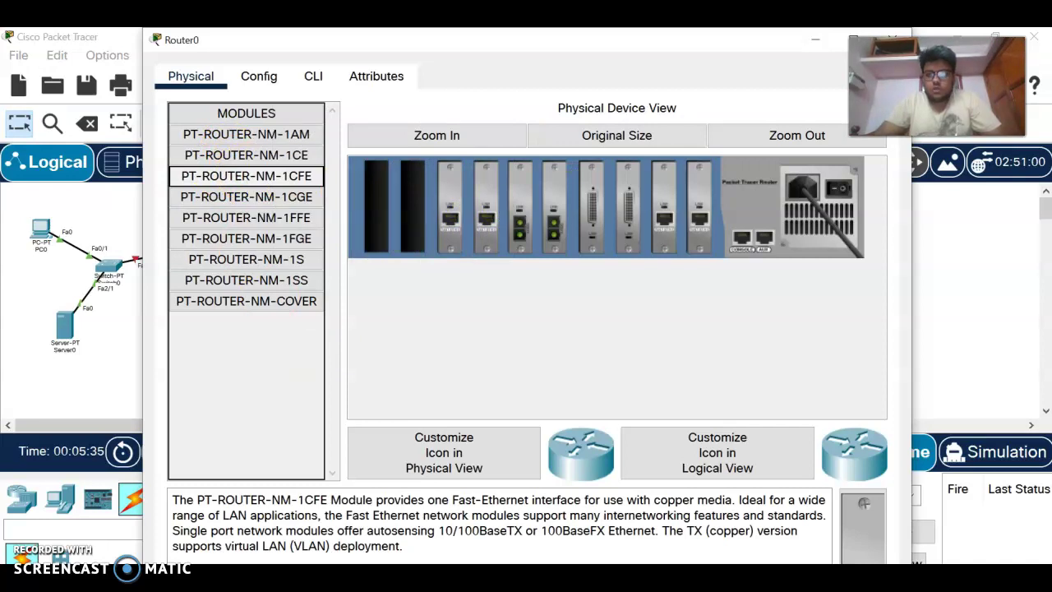
left_click(894, 38)
Connect Router0's Fa6/0 port to Switch2's Fa0/1 port with a copper straight-through cable.
left_click(352, 497)
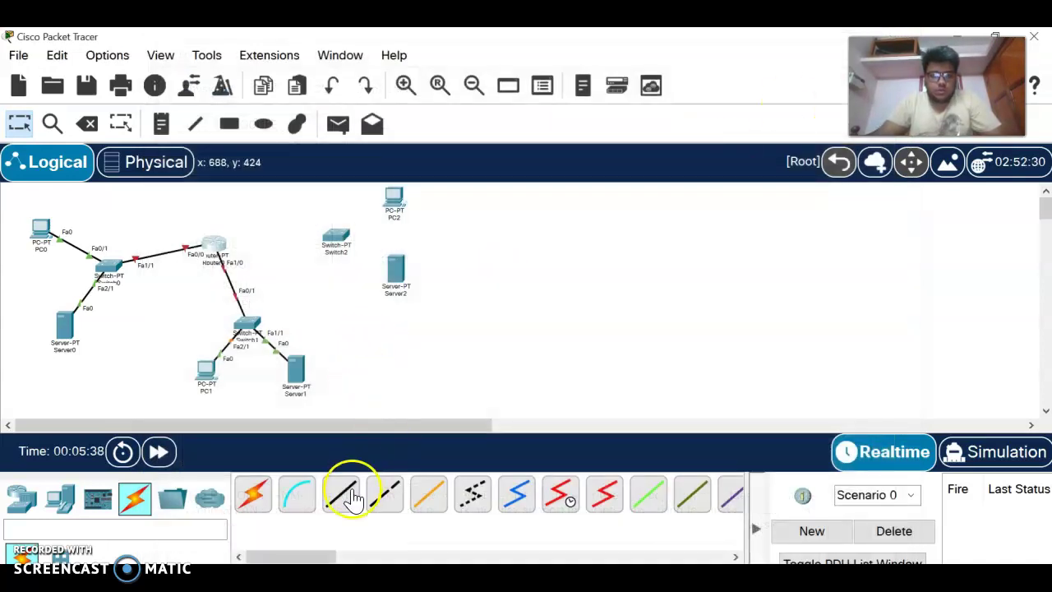
left_click(219, 248)
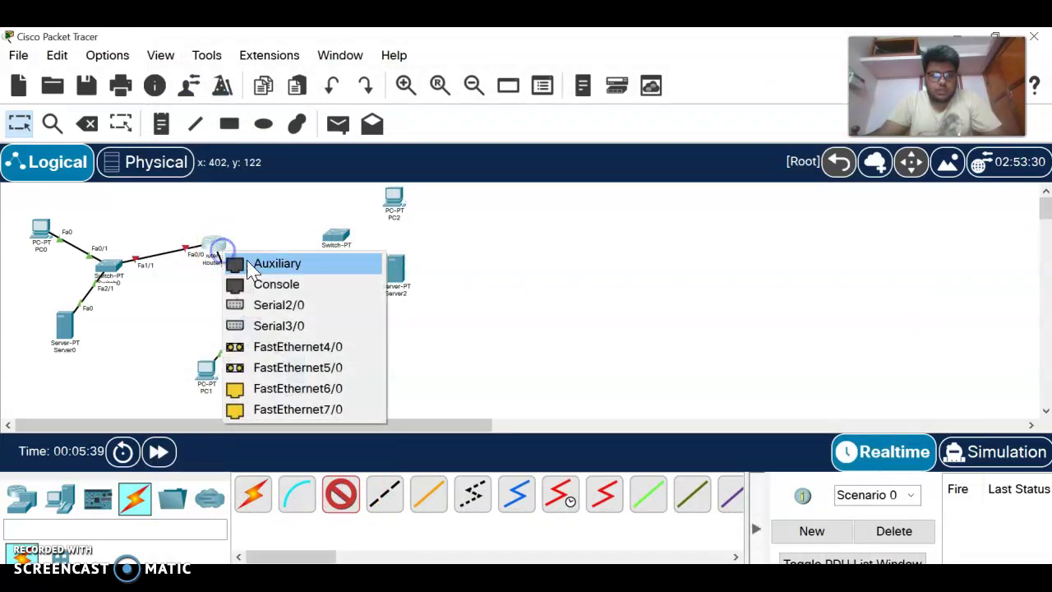
left_click(312, 388)
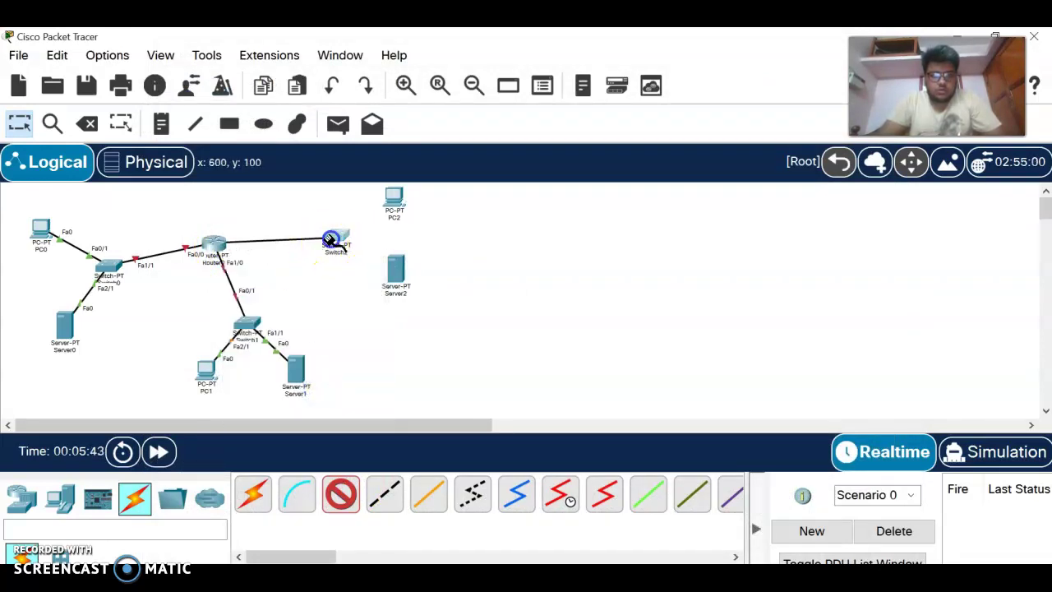
left_click(333, 240)
left_click(428, 275)
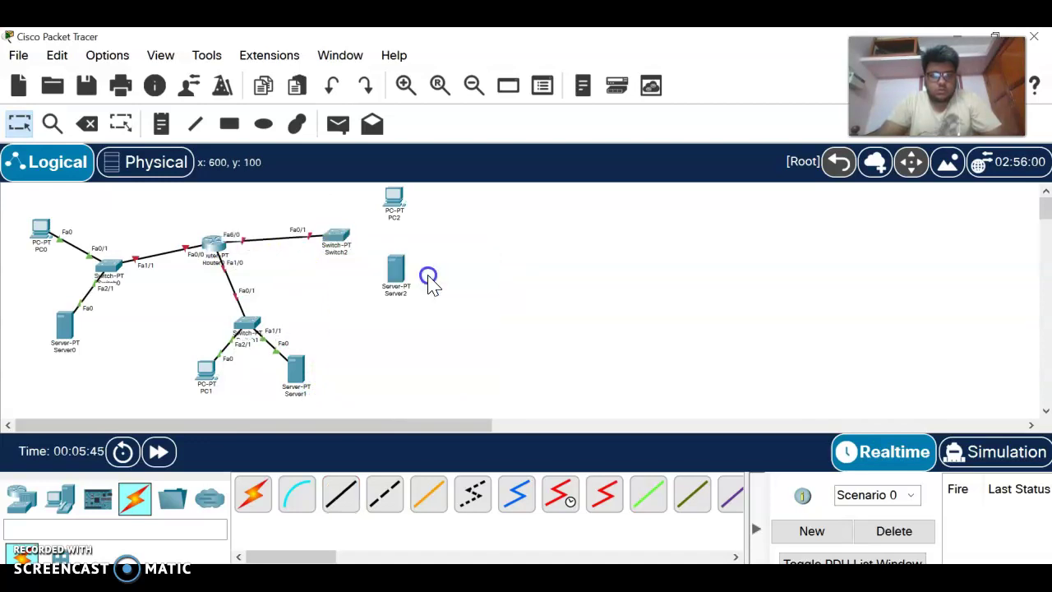
Connect Switch2's Fa1/1 port to PC2's Fa0 port with a copper straight-through cable.
left_click(351, 490)
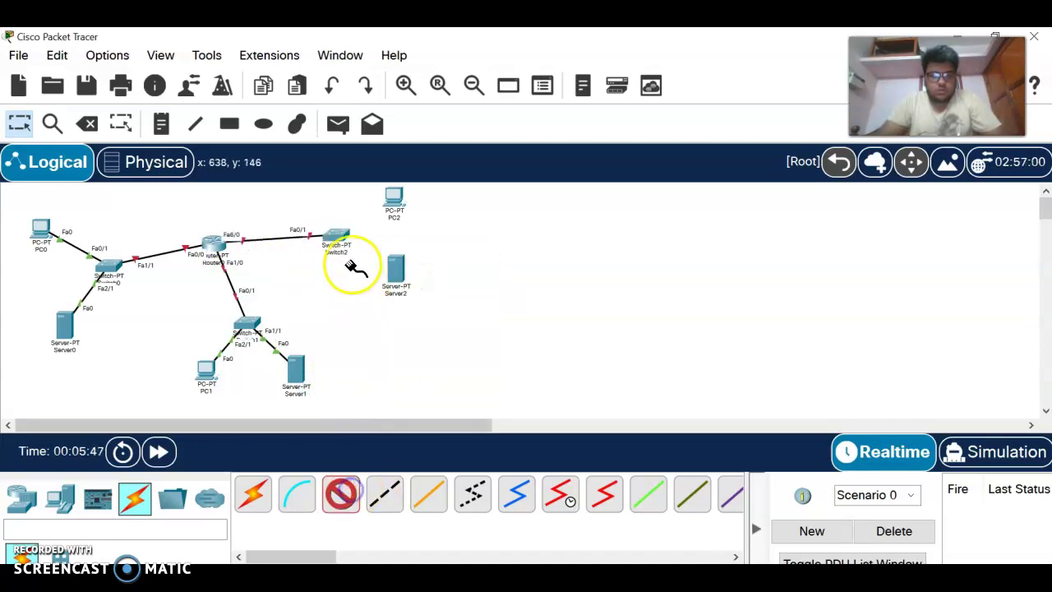
left_click(337, 232)
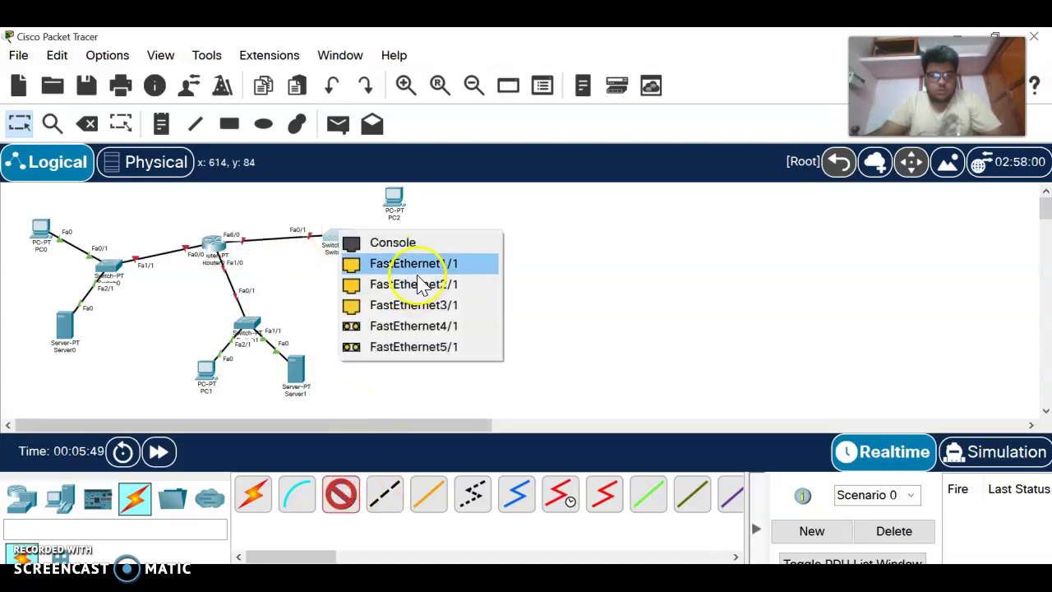
left_click(419, 263)
left_click(393, 194)
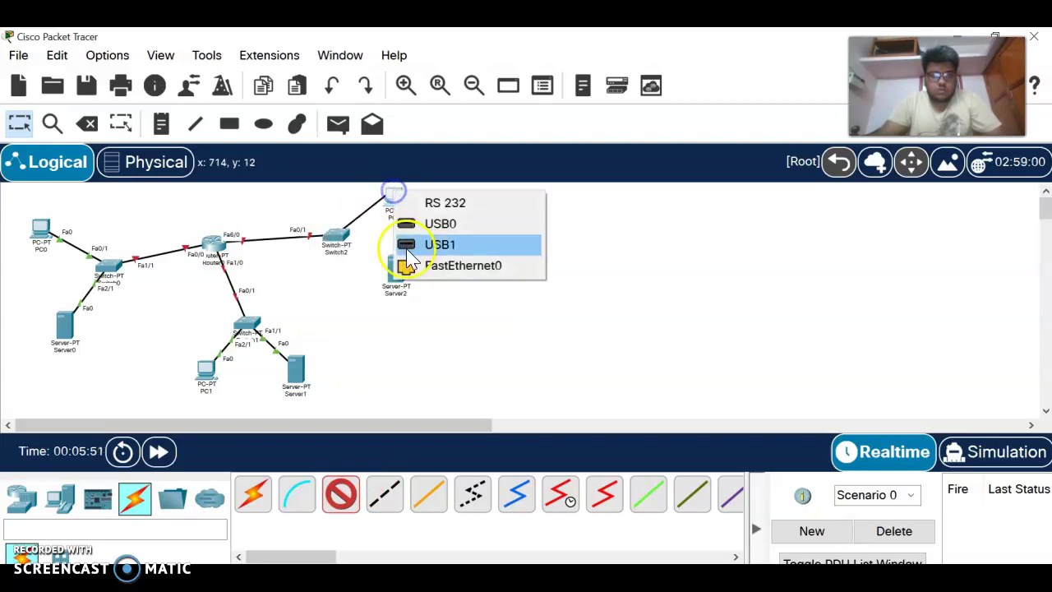
left_click(451, 267)
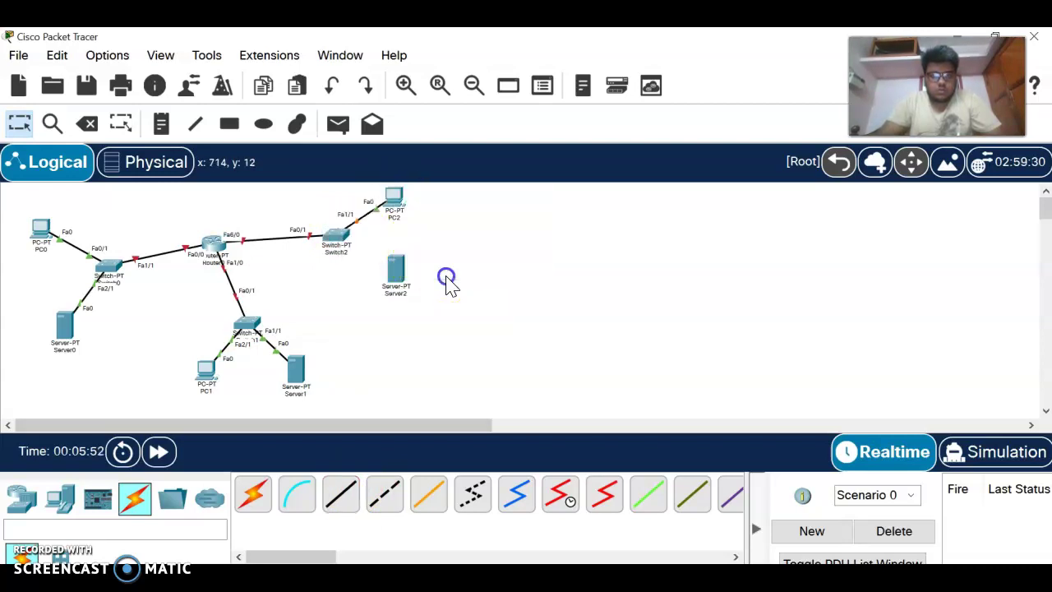
Connect Switch2's Fa2/1 port to Server2's Fa0 port with a copper straight-through cable, and nudge PC2 and Server2 slightly downward.
left_click(348, 503)
left_click(341, 241)
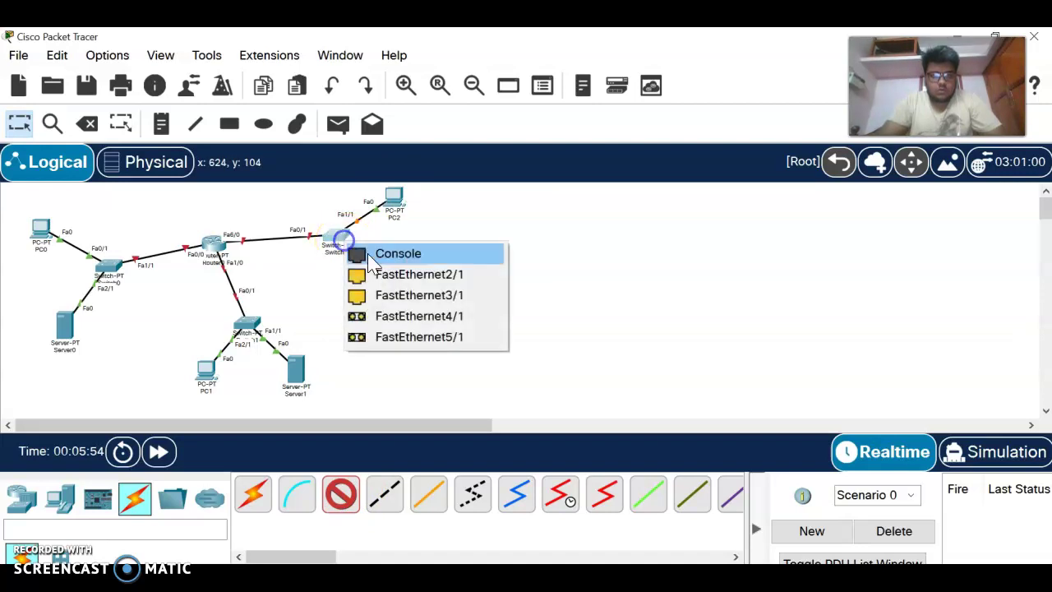
left_click(395, 273)
left_click(395, 273)
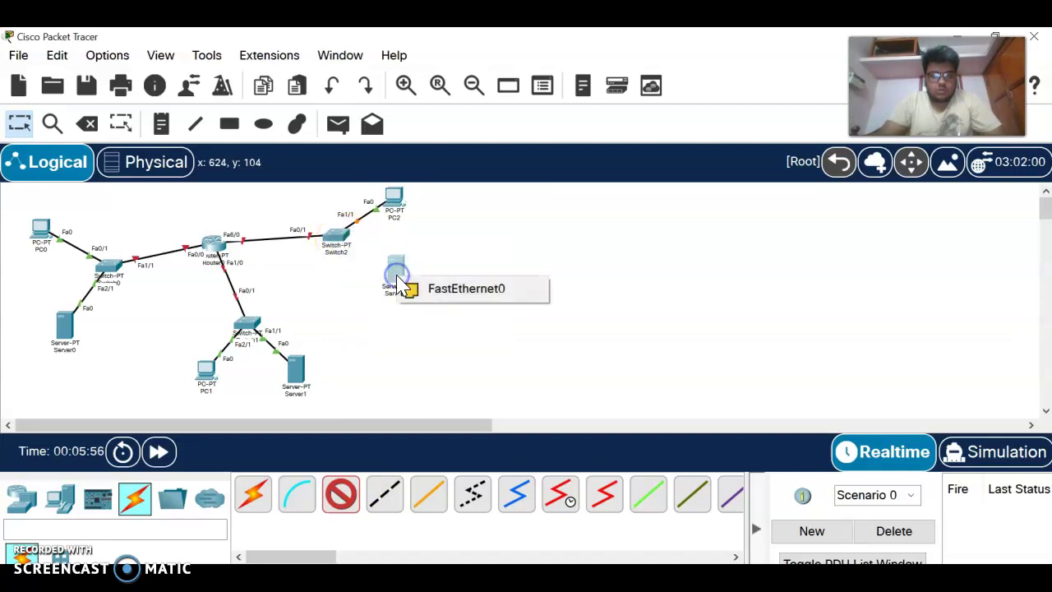
left_click(439, 290)
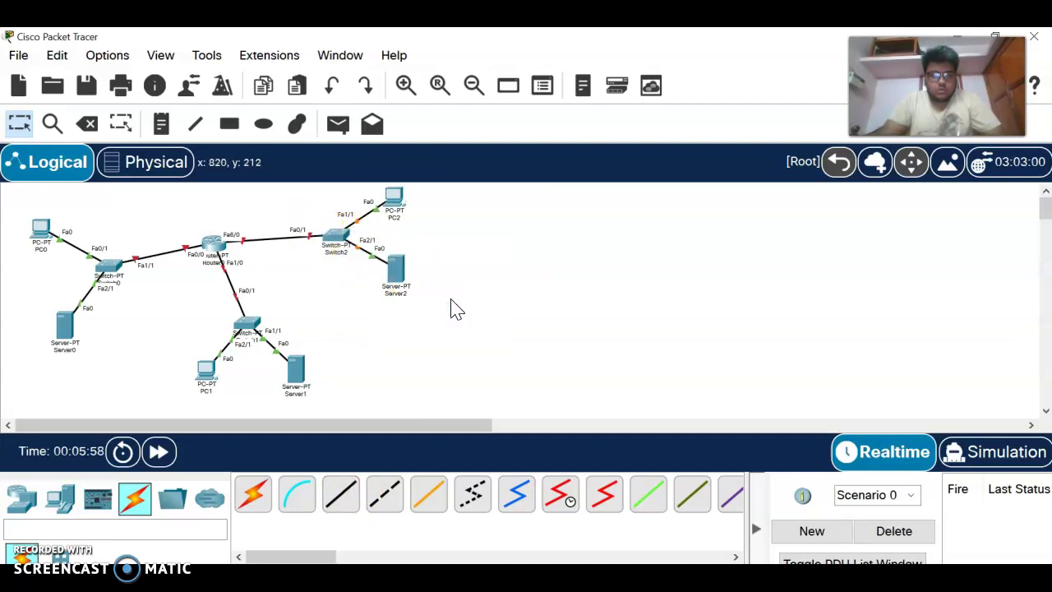
mouse_move(395, 205)
left_mouse_down()
mouse_move(395, 172)
mouse_move(394, 197)
left_mouse_up()
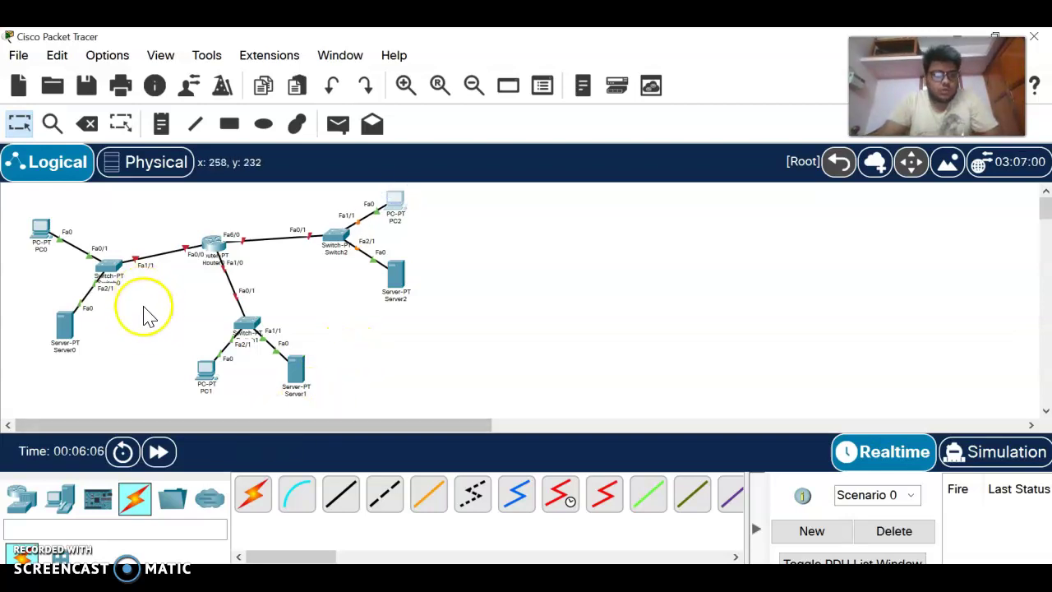
Open PC0's IP configuration and set its static IPv4 address to 192.168.10.2.
left_click(43, 234)
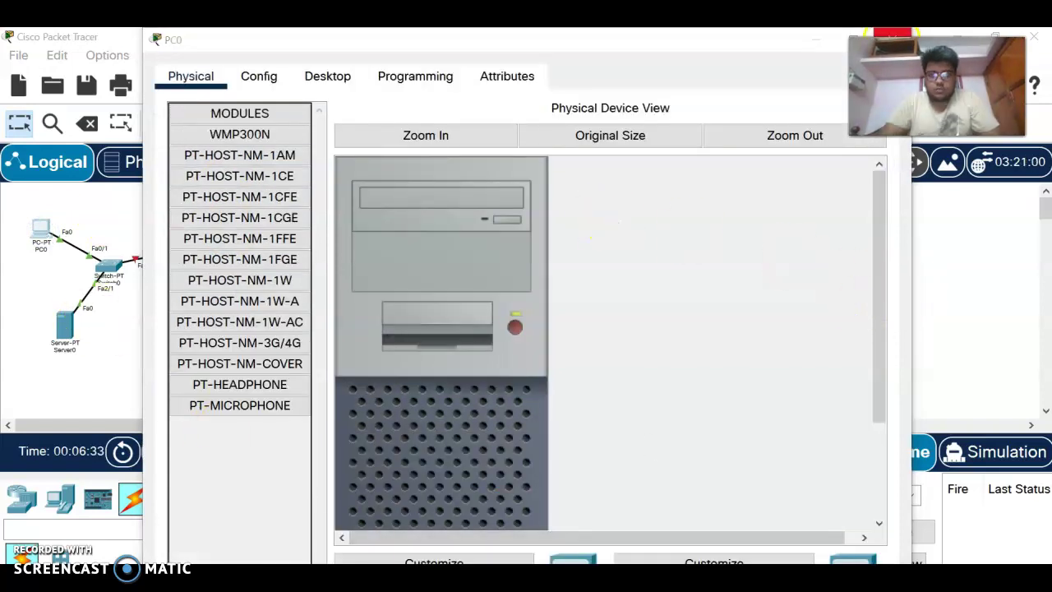
left_click(892, 39)
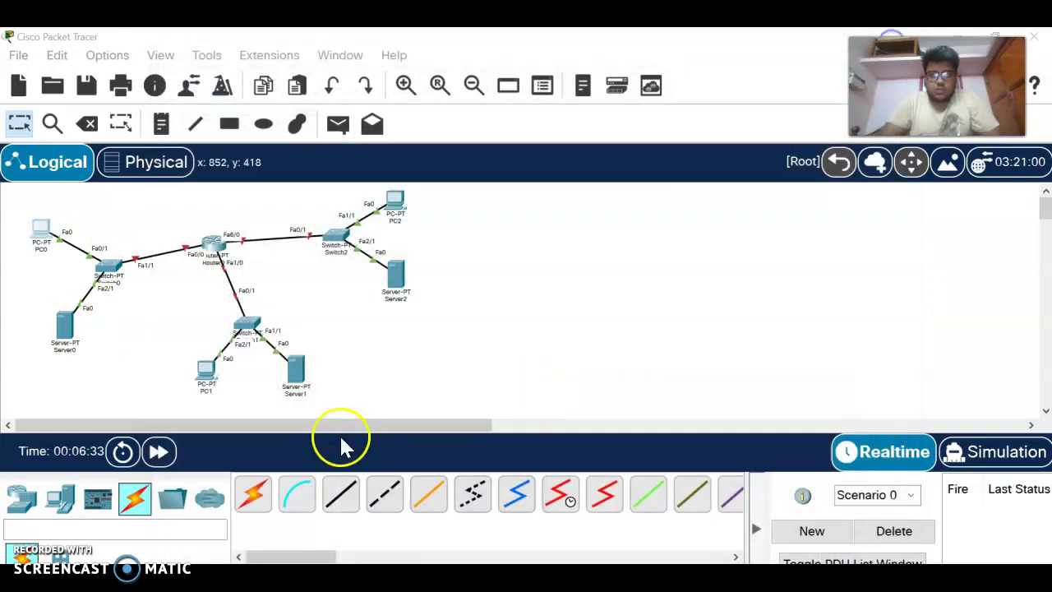
left_click(41, 230)
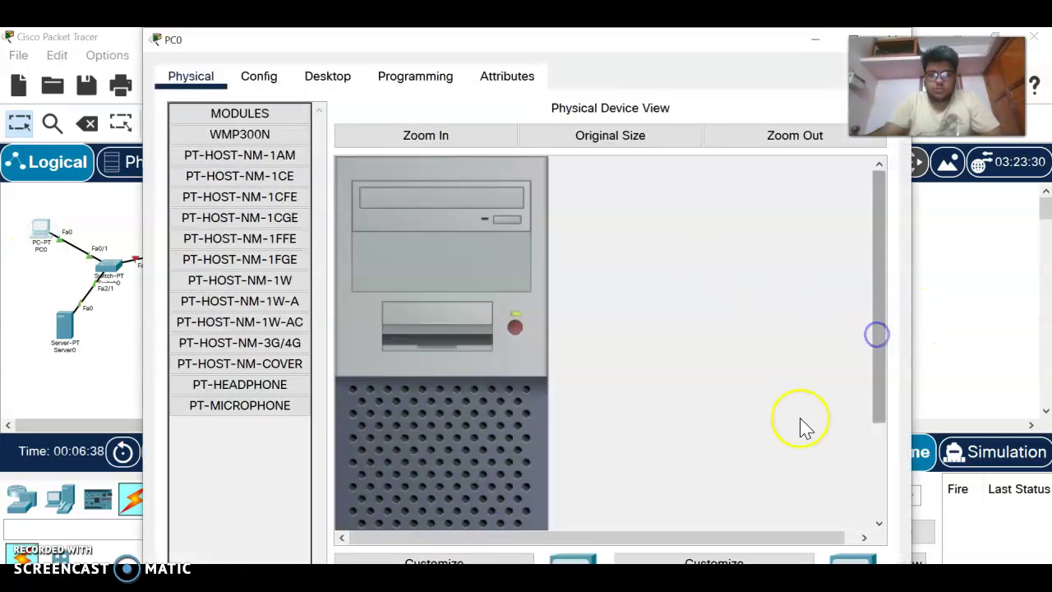
left_click(332, 76)
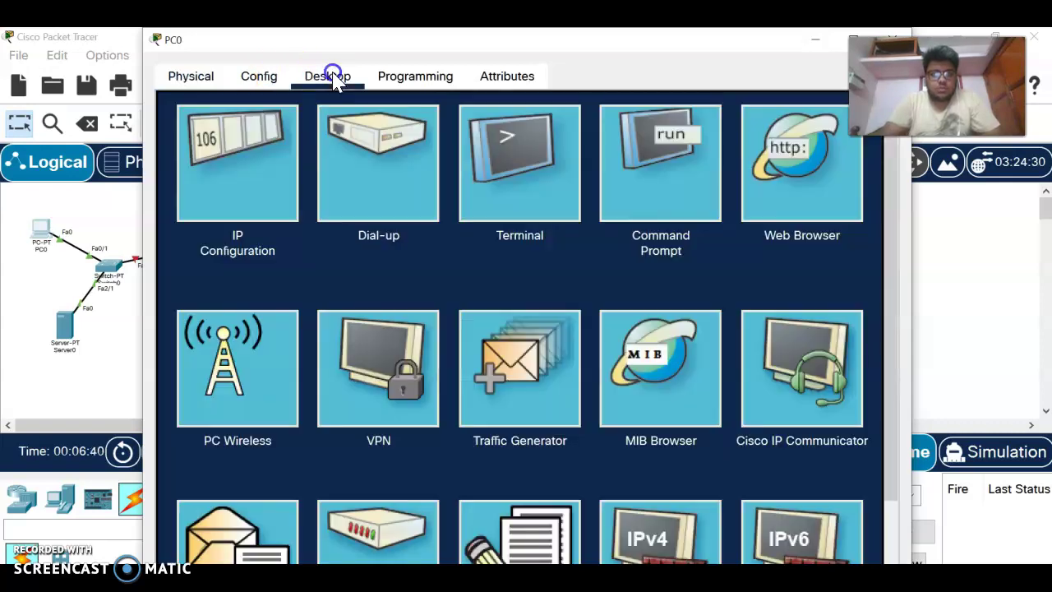
left_click(262, 184)
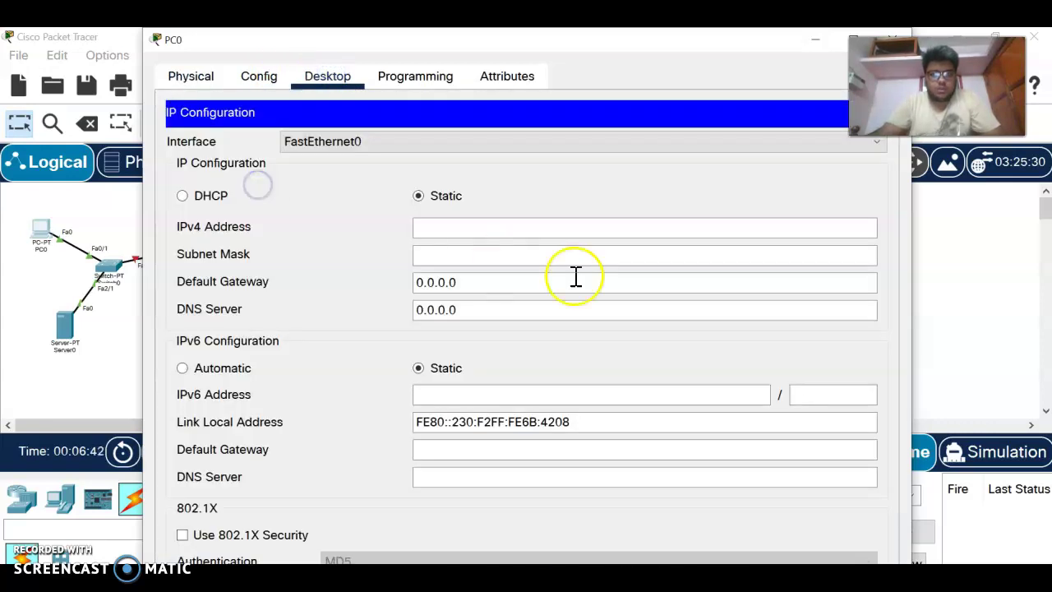
left_click(568, 230)
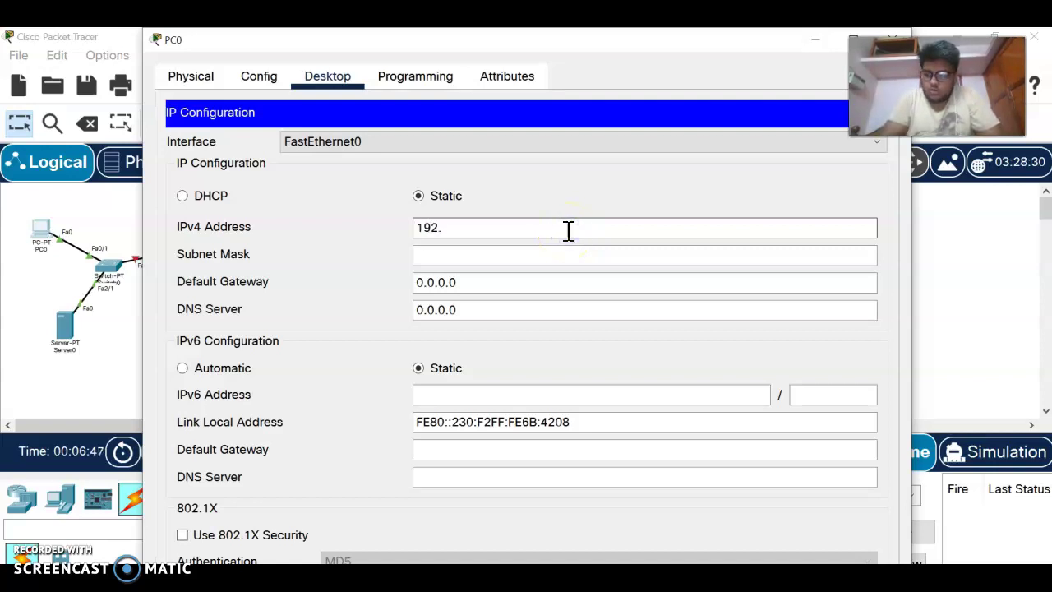
type("192.168.10.2")
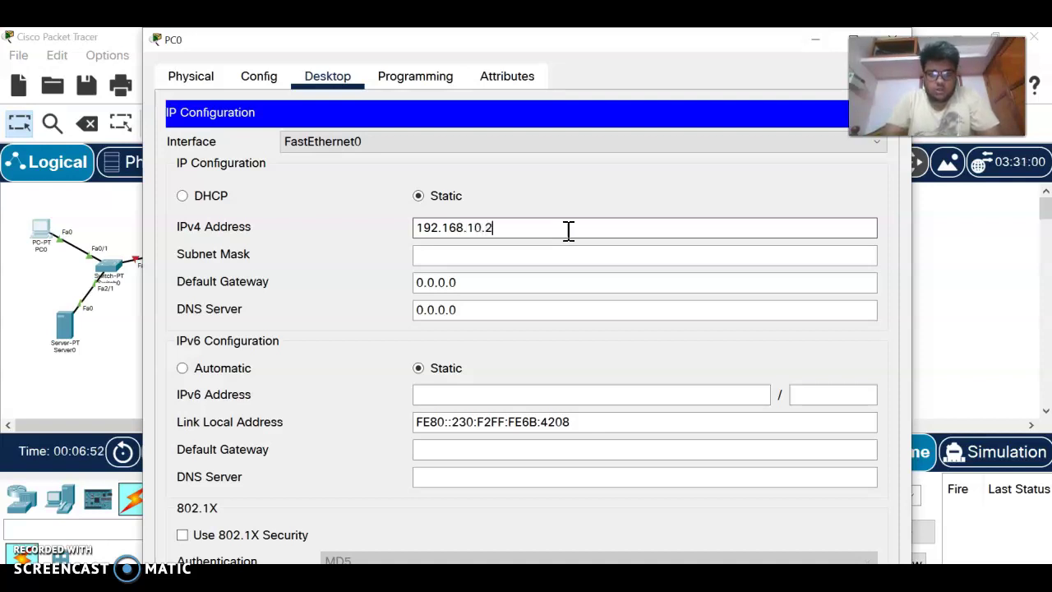
Accept PC0's default subnet mask, set its default gateway to 192.168.10.1, and close its window.
left_click(562, 285)
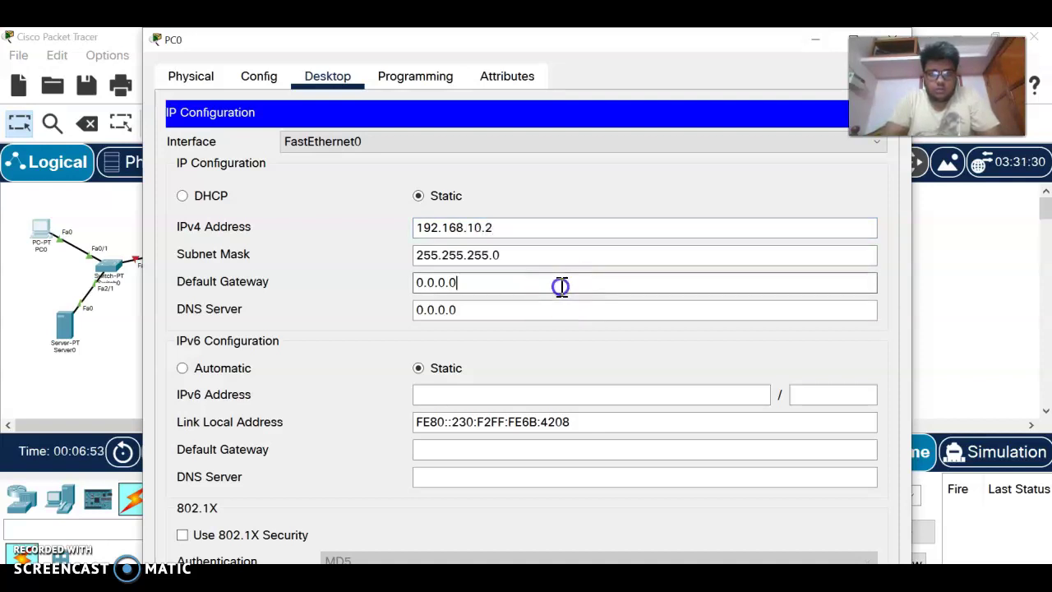
type("a")
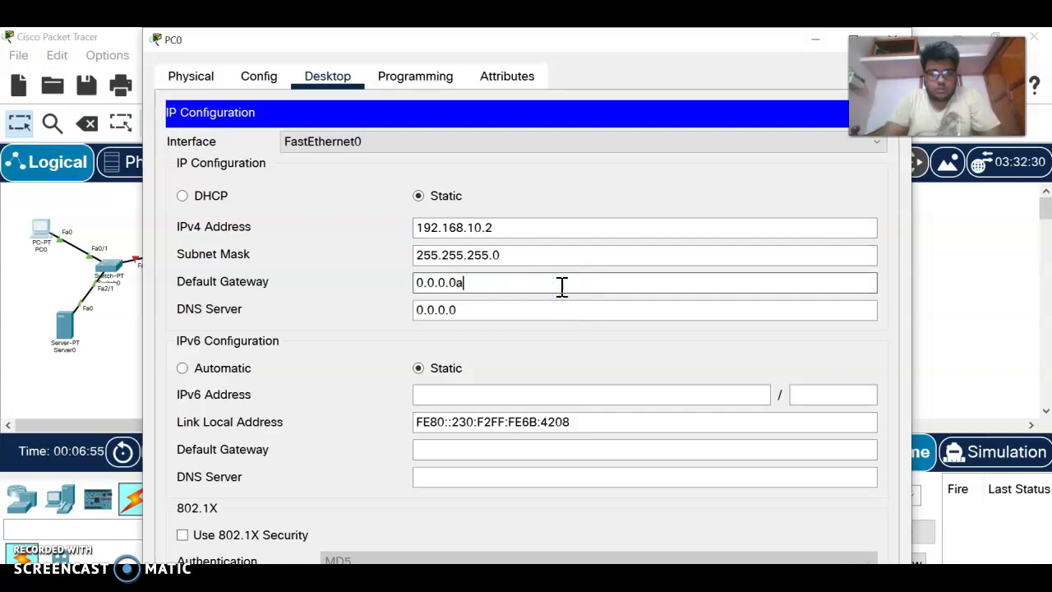
key("ctrl+a")
key("BackSpace")
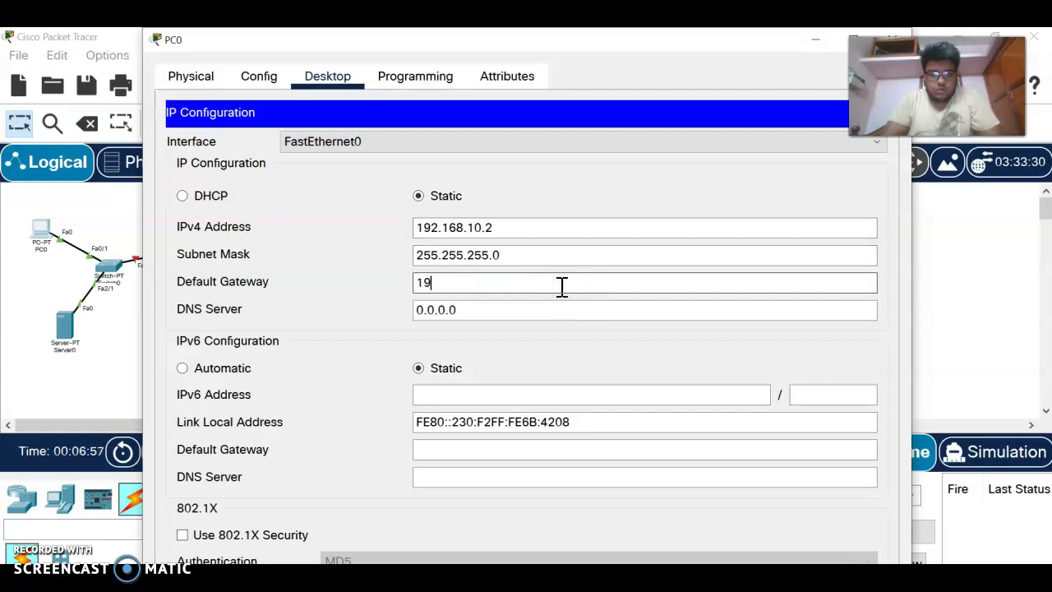
type("192.168.10.1")
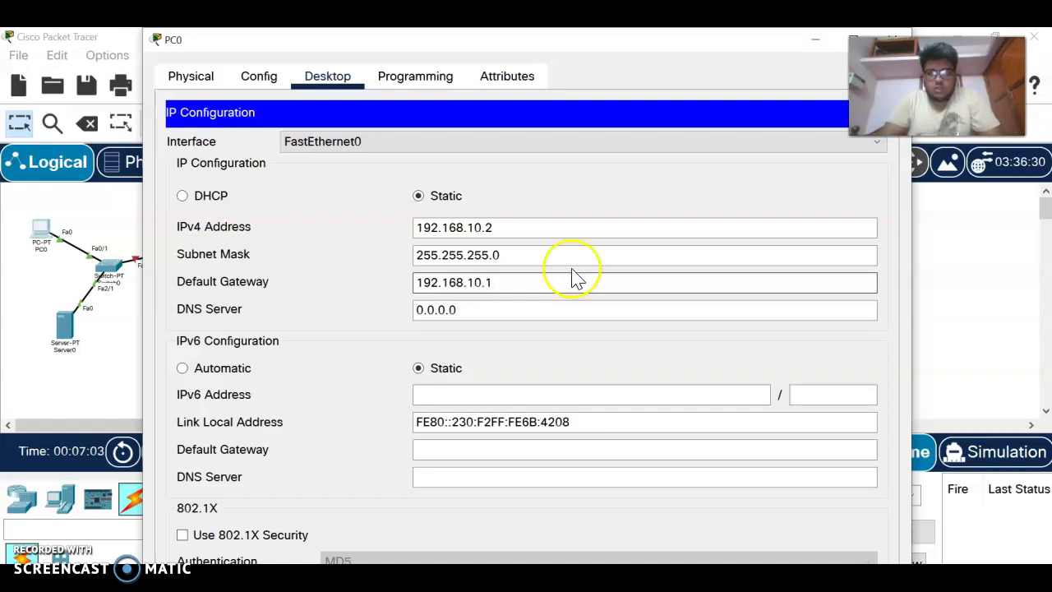
left_click(892, 38)
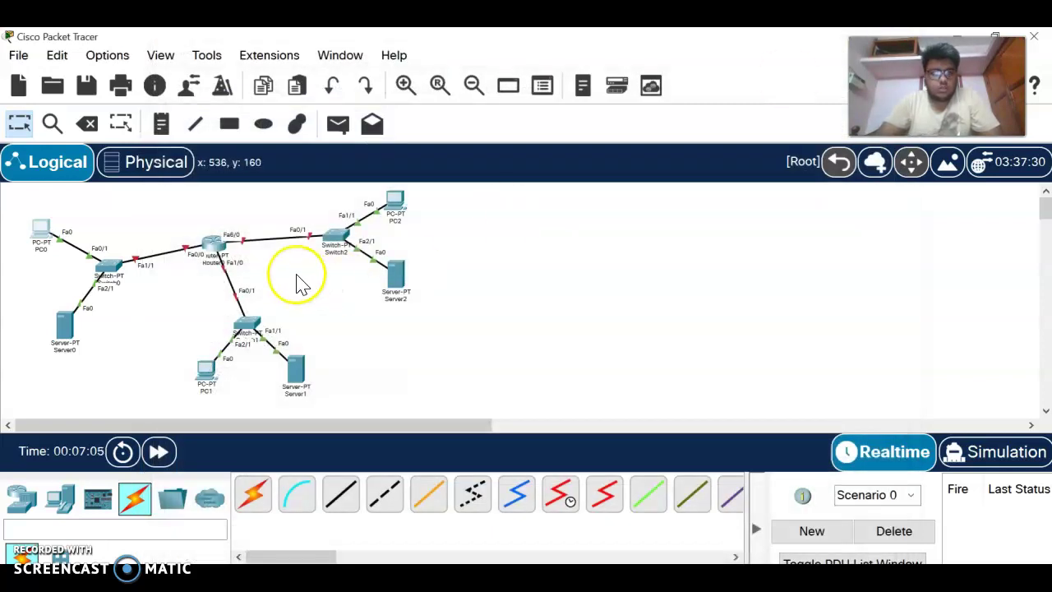
Open Server0's IP configuration and set its static IPv4 address to 192.168.10.3 with the default subnet mask 255.255.255.0.
left_click(68, 333)
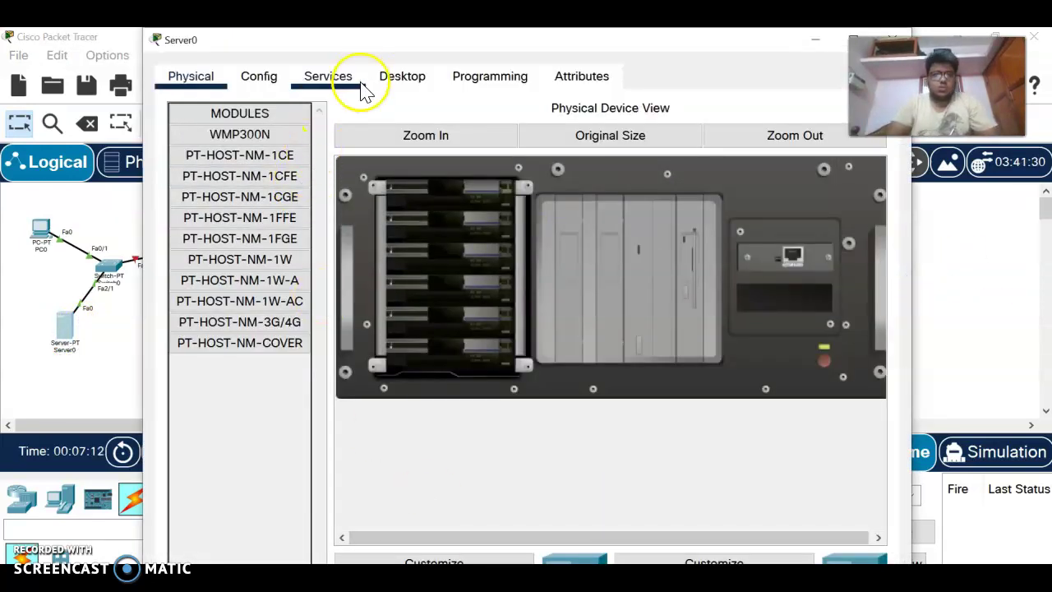
left_click(411, 79)
left_click(222, 209)
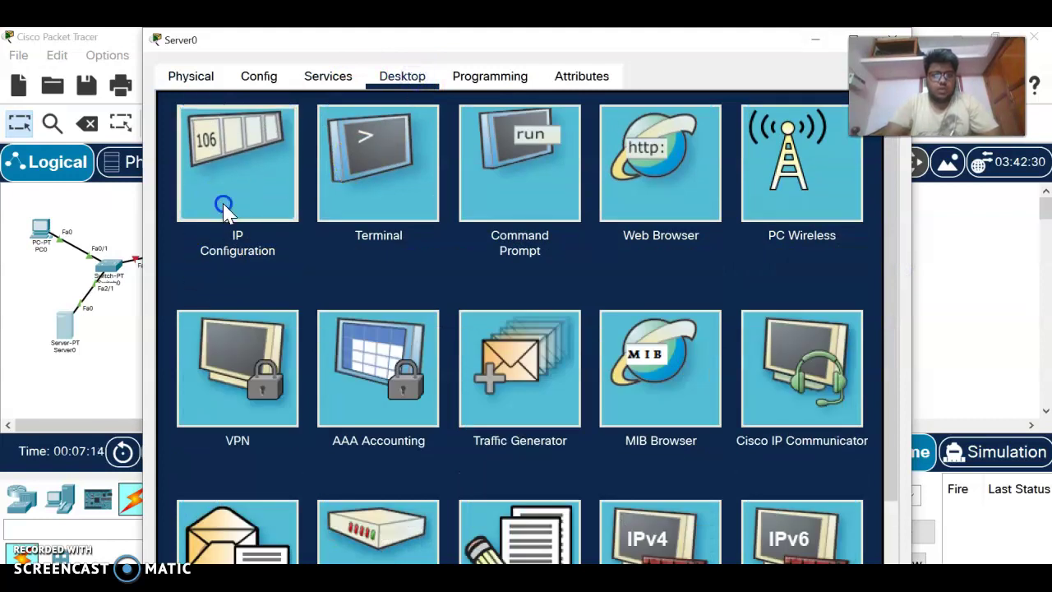
left_click(480, 204)
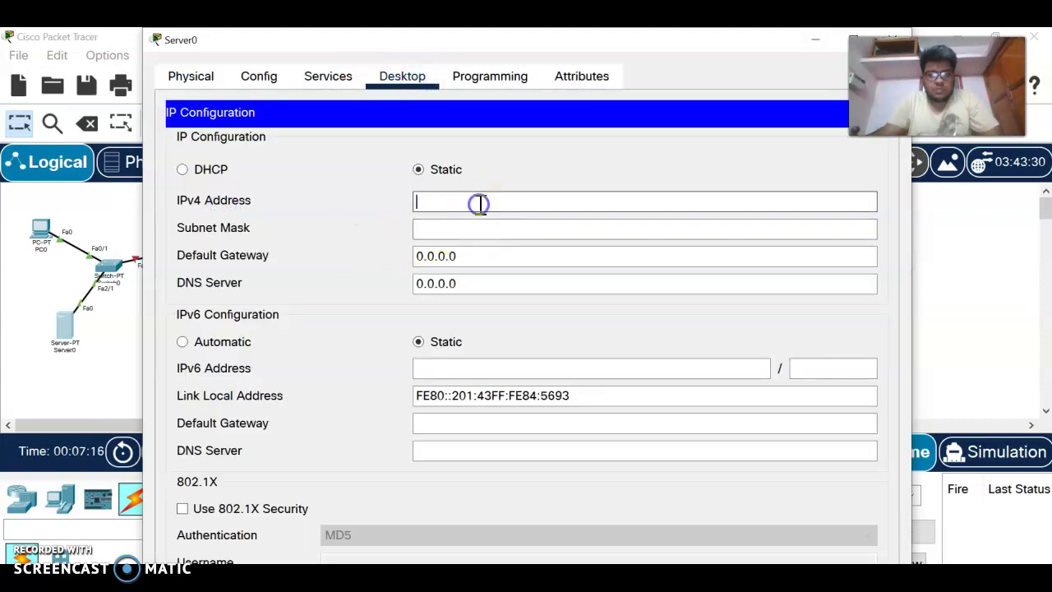
type("192.168.1")
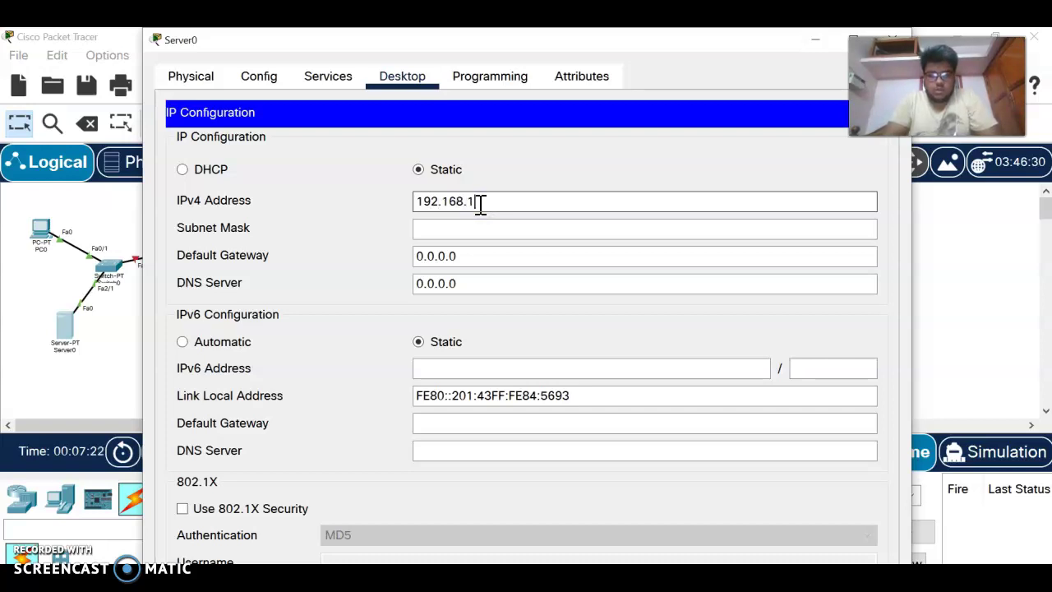
type("0.3")
left_click(486, 234)
Set Server0's IPv4 default gateway to 192.168.10.1.
left_click(493, 254)
key("BackSpace")
key("BackSpace")
key("BackSpace")
key("BackSpace")
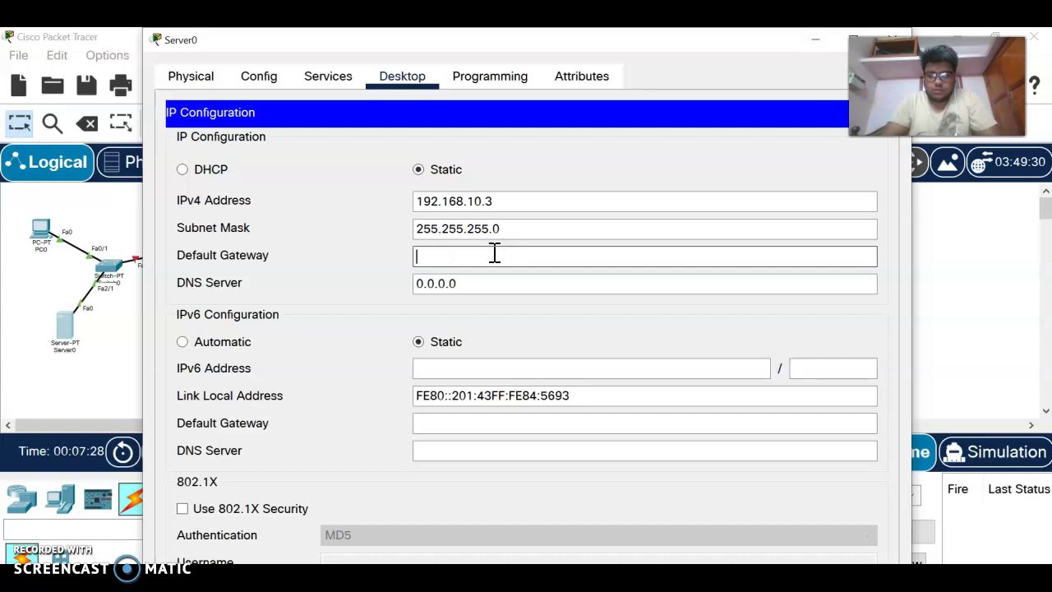
type("192")
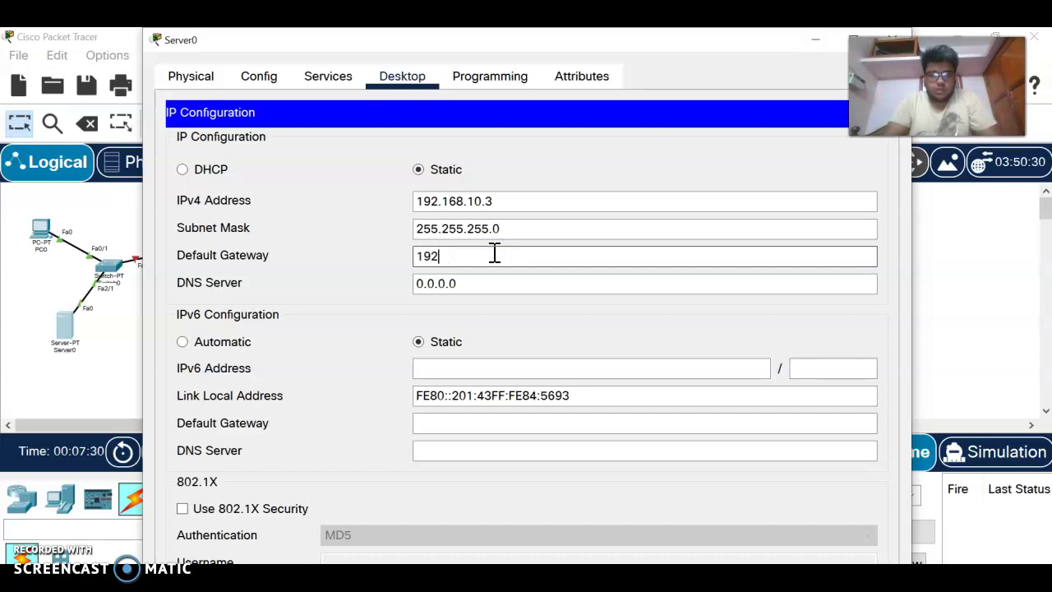
type(".168.10.1")
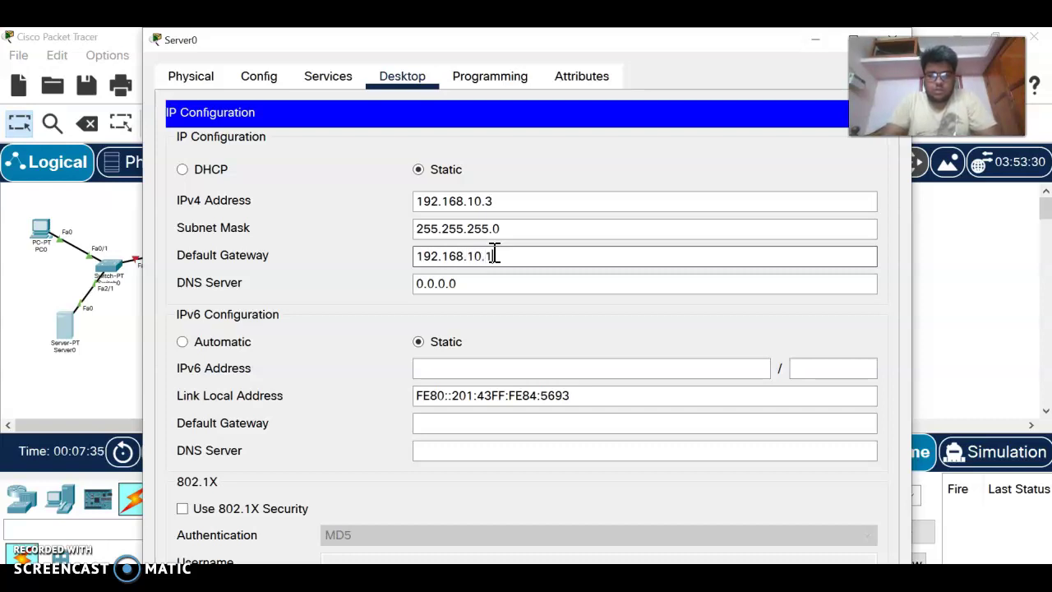
key("Return")
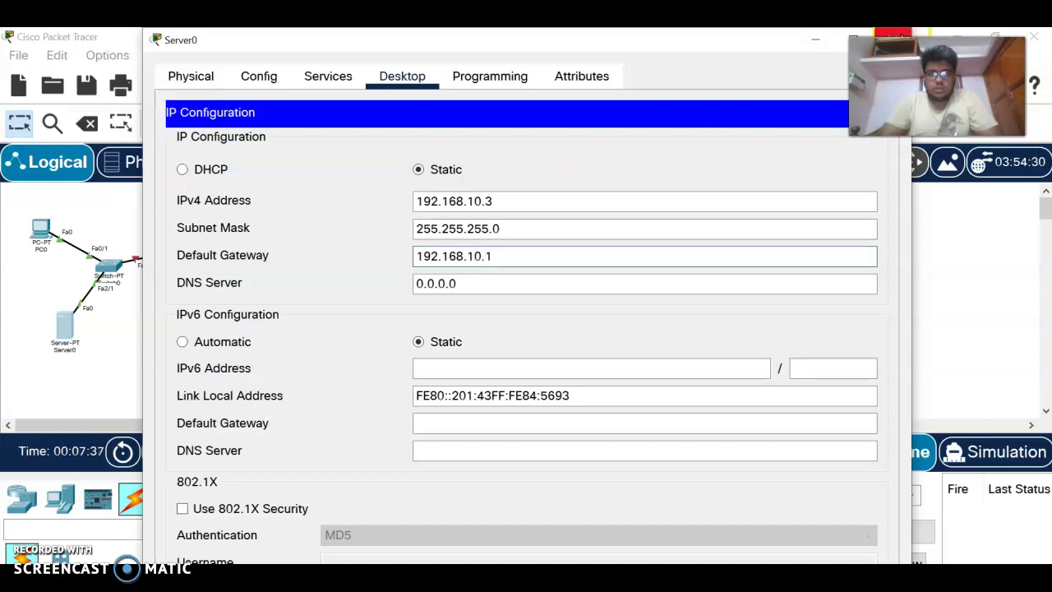
Open Server0's DNS service settings and switch the DNS service on.
left_click(336, 75)
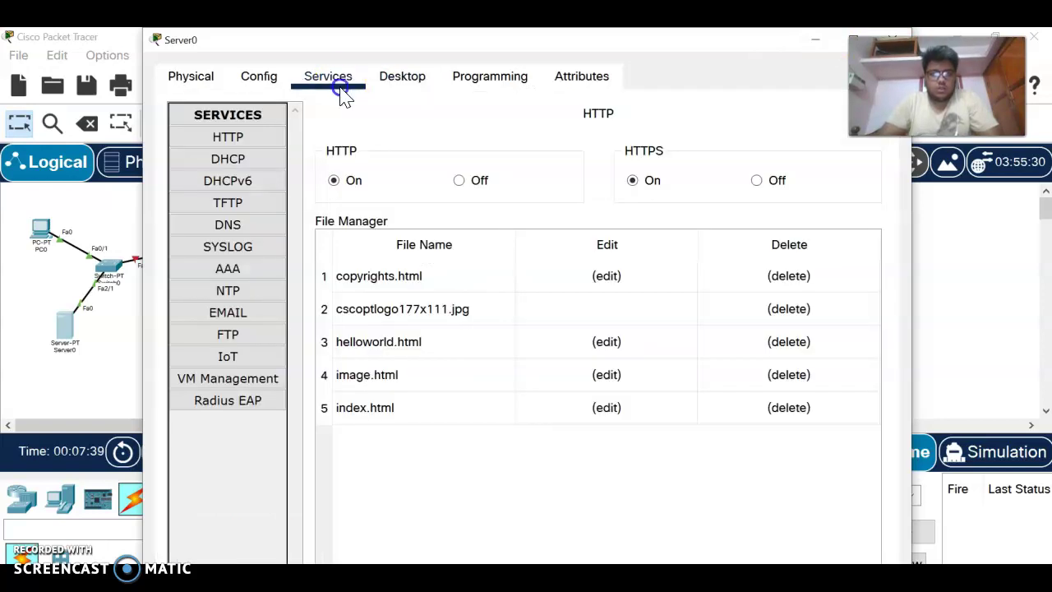
left_click(244, 227)
left_click(514, 155)
left_click(522, 216)
type("www.google.com")
left_click(533, 246)
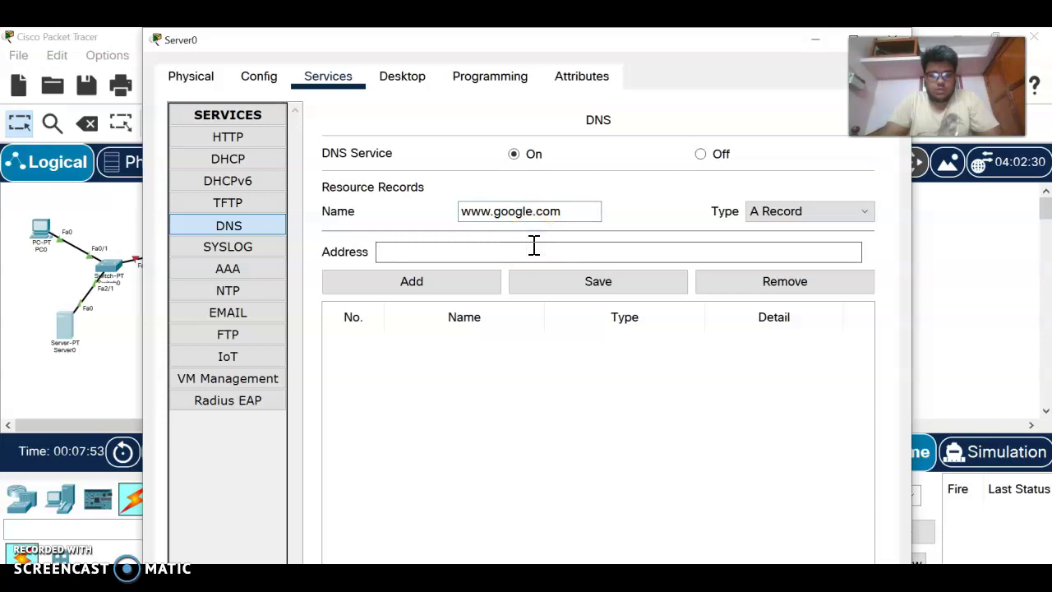
type("192.168")
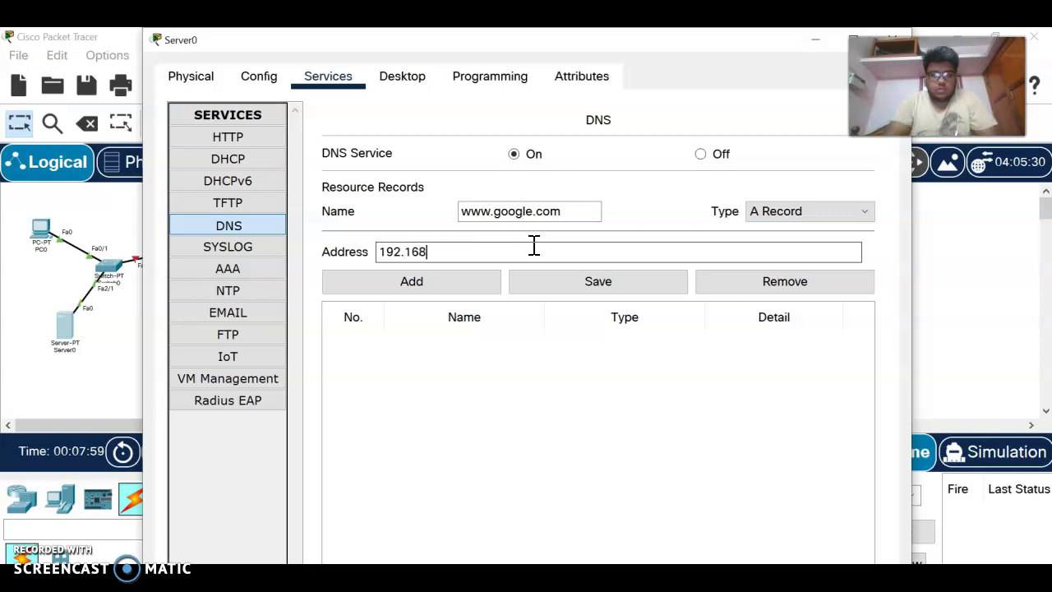
type(".20")
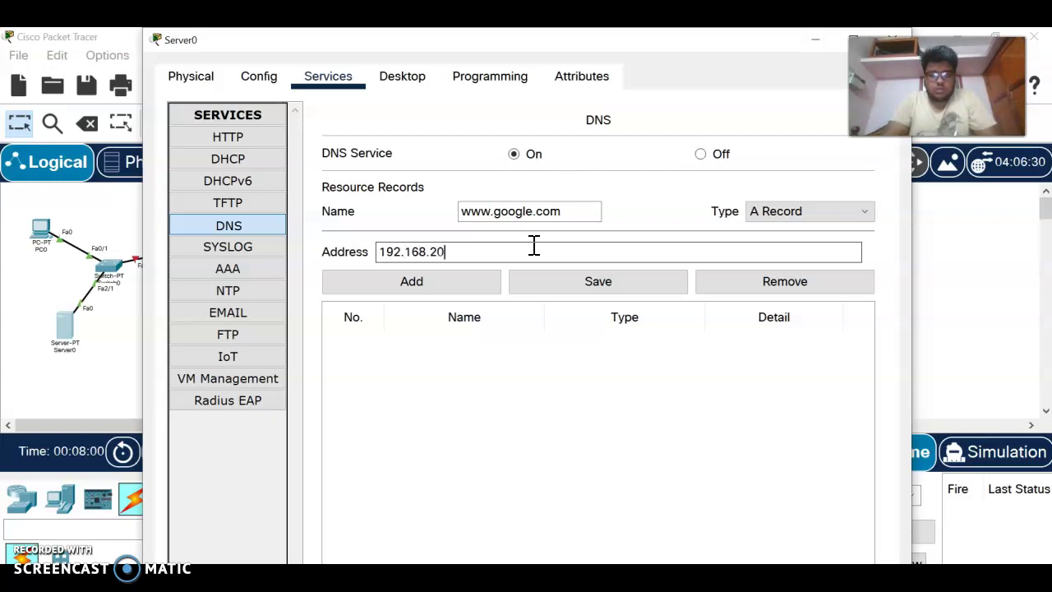
type(".3")
key("BackSpace")
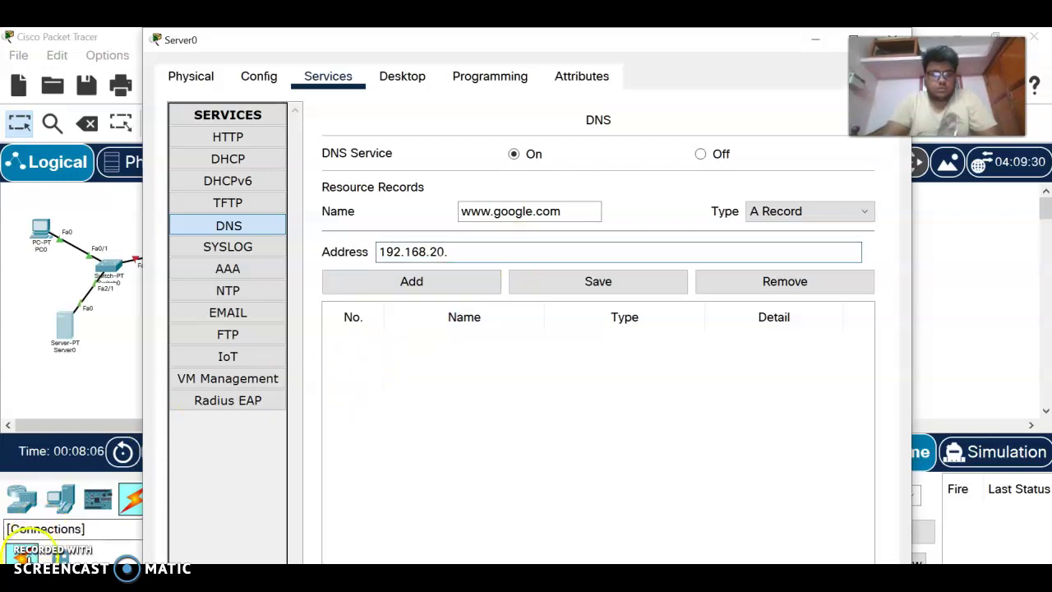
left_click(477, 251)
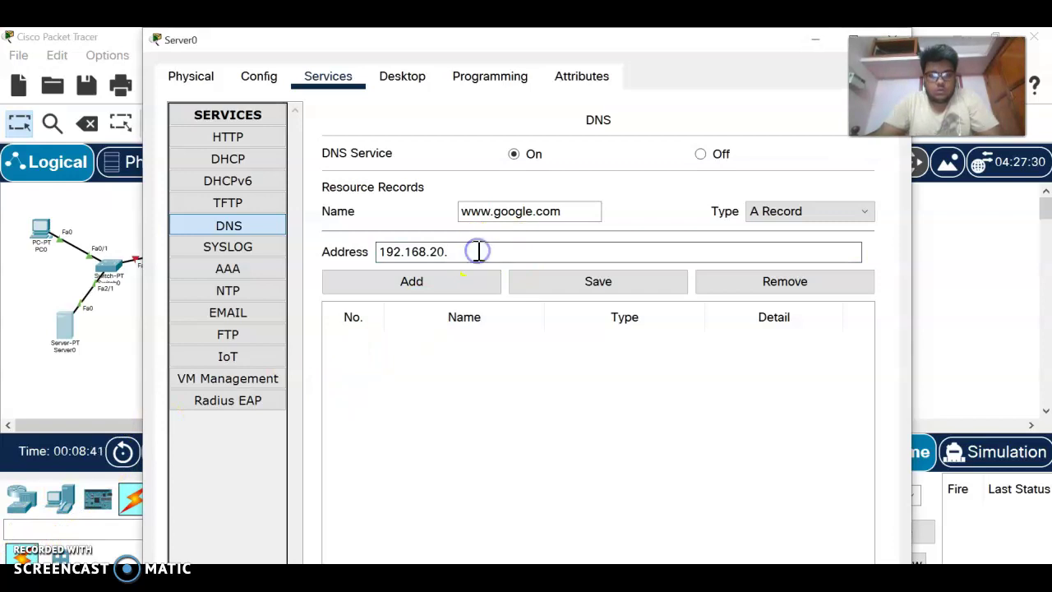
type("3")
left_click(589, 281)
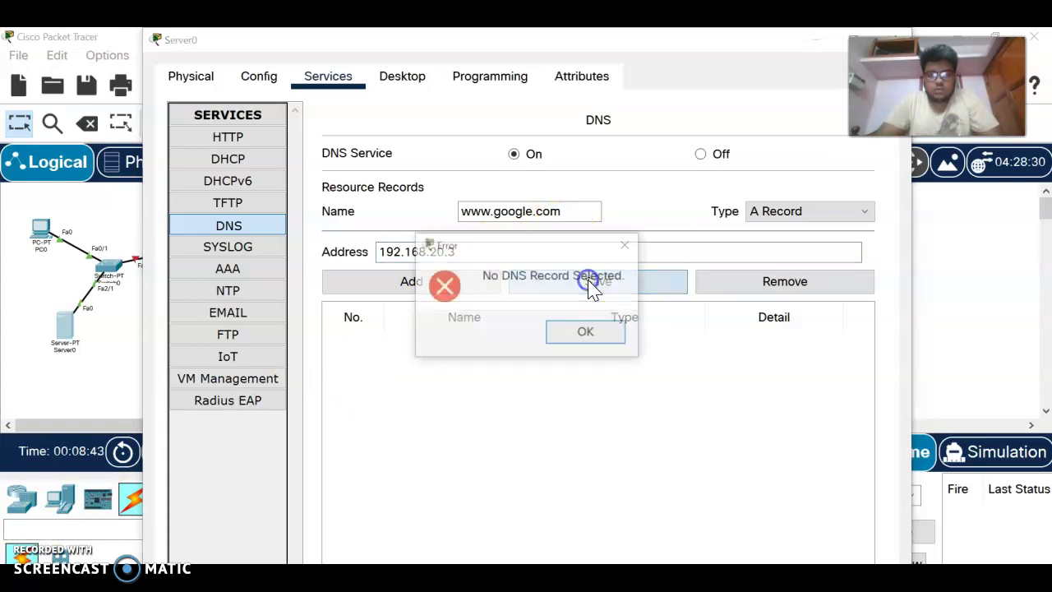
left_click(629, 245)
left_click(403, 279)
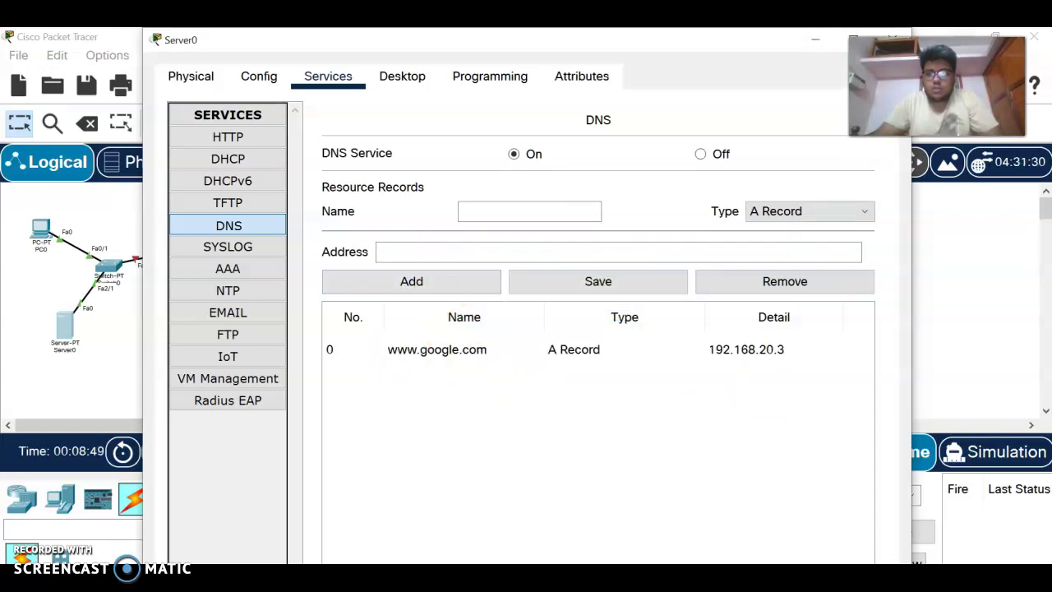
left_click(893, 37)
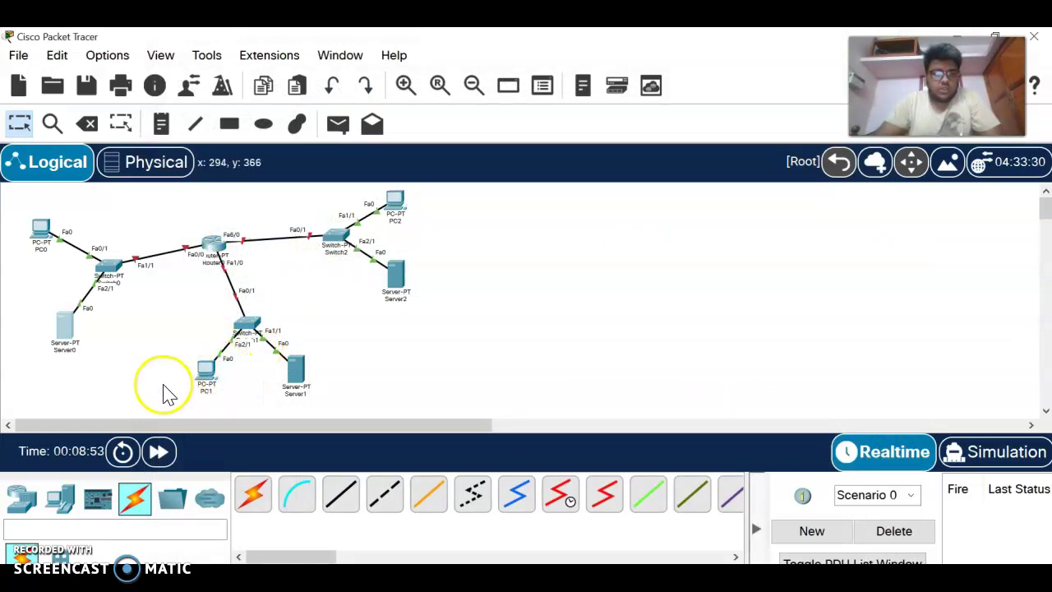
Open PC1's IP configuration and set its static IPv4 address to 192.168.20.2 with the default subnet mask 255.255.255.0.
left_click(201, 383)
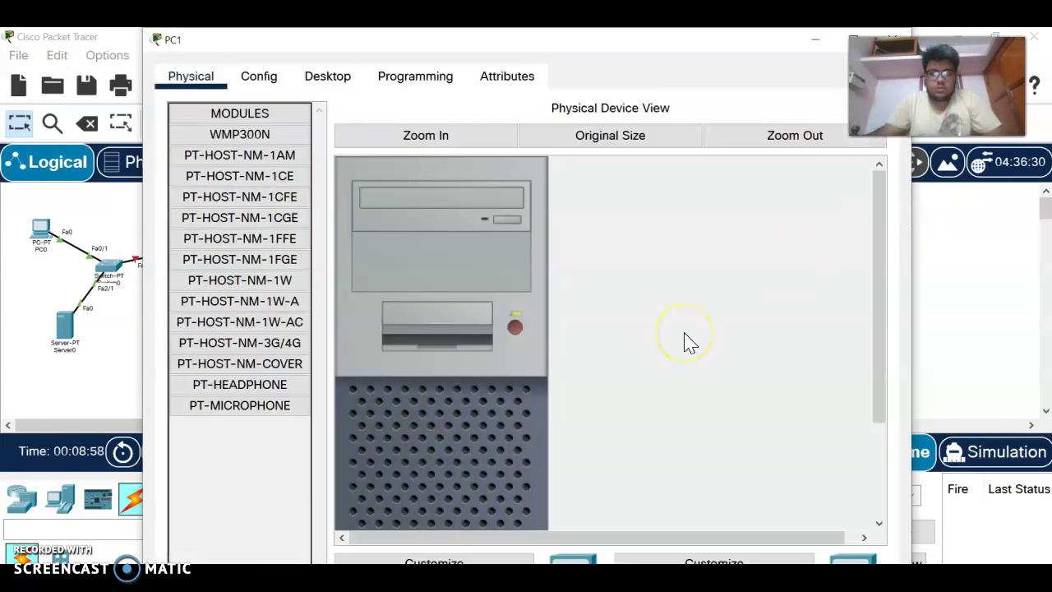
left_click(333, 76)
left_click(242, 163)
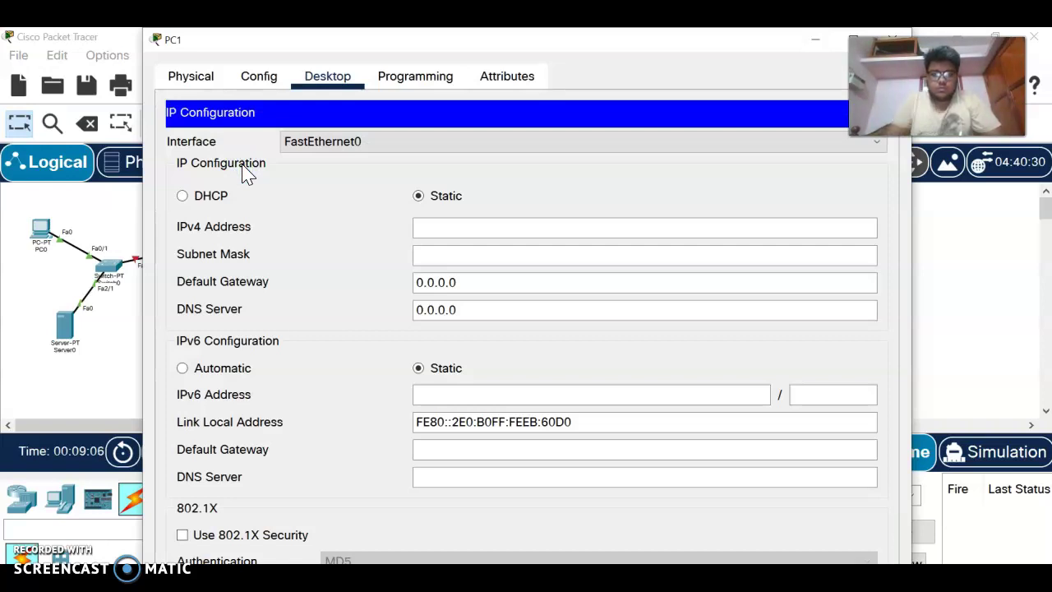
left_click(460, 223)
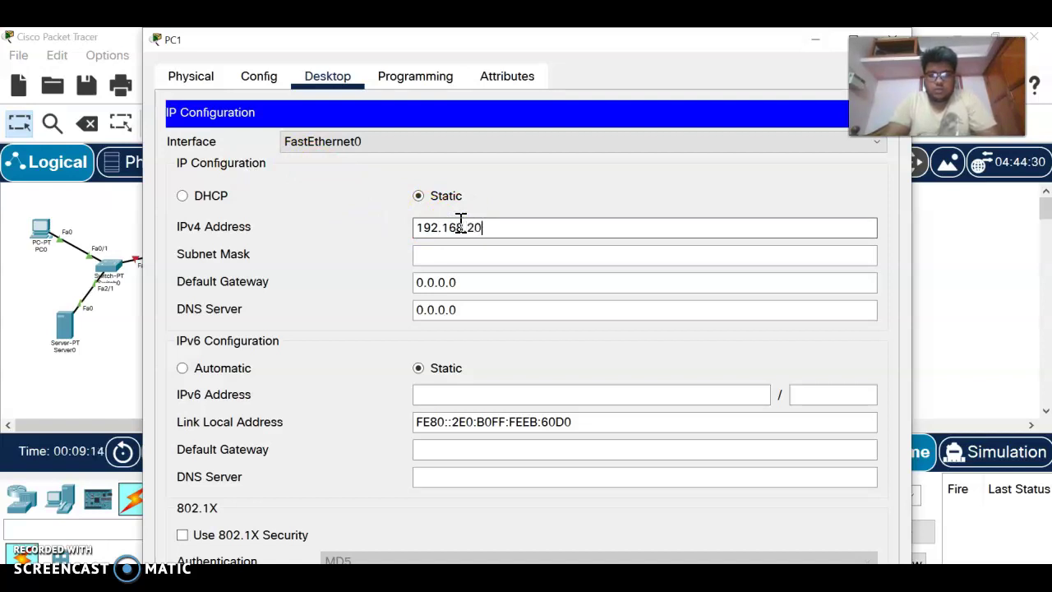
left_click(474, 261)
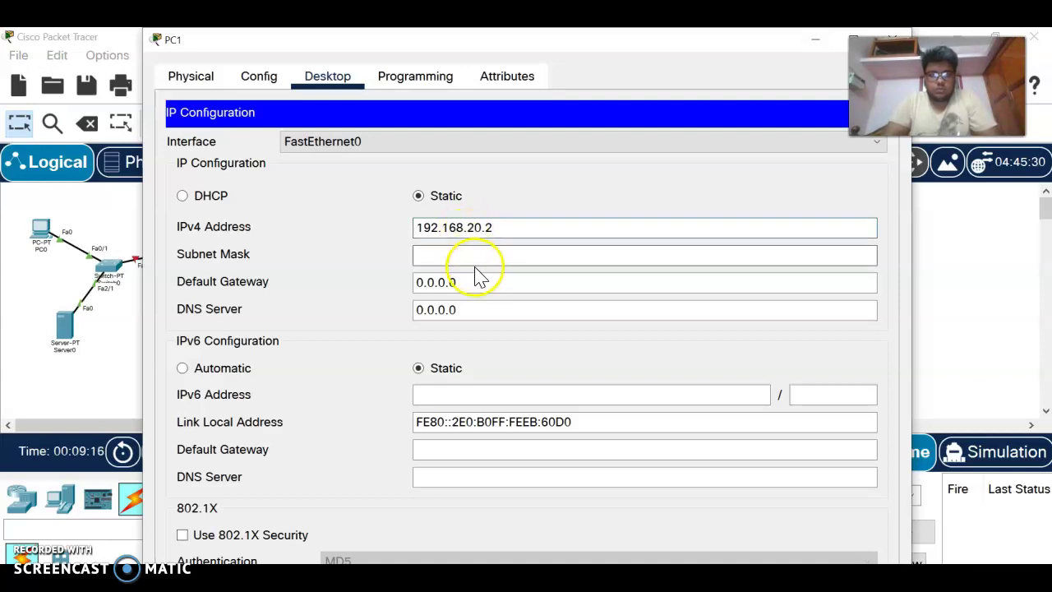
Set PC1's IPv4 default gateway to 192.168.20.1, and close the PC's window.
left_click(481, 287)
key("ctrl+a")
key("BackSpace")
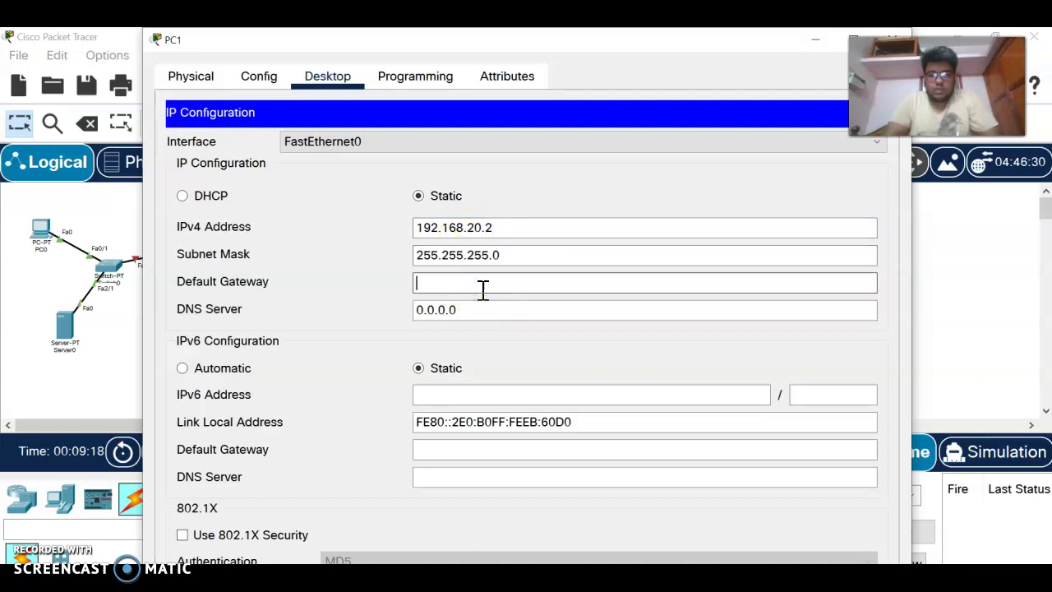
type("192.168.2")
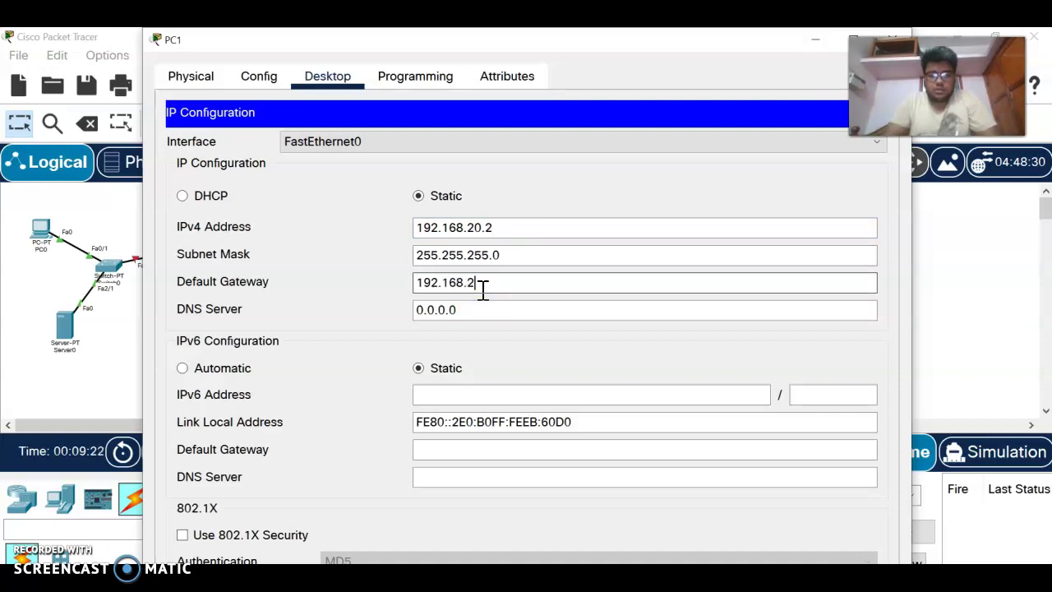
type("0.1")
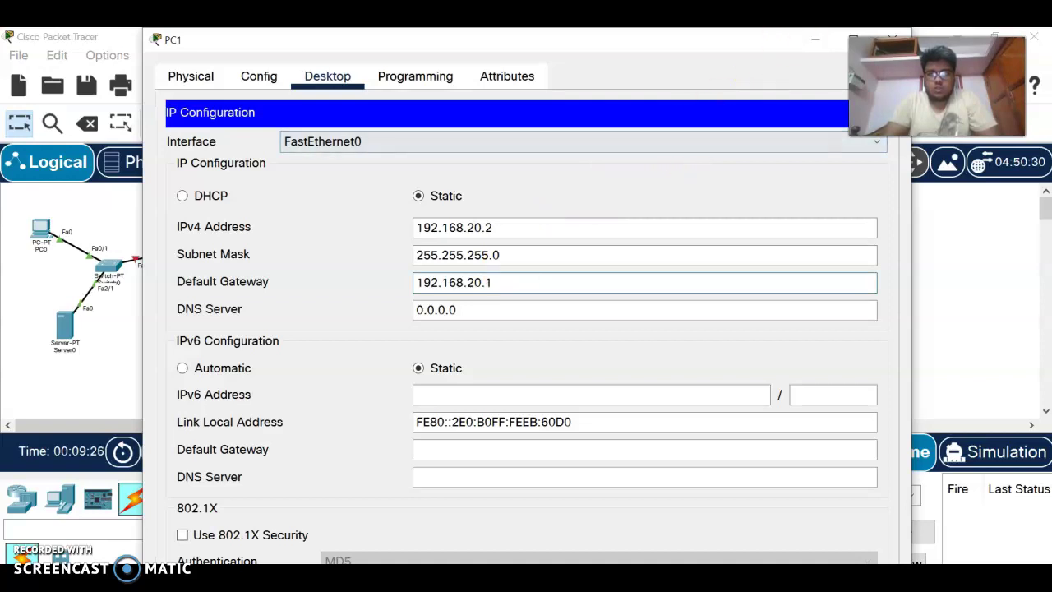
left_click(893, 38)
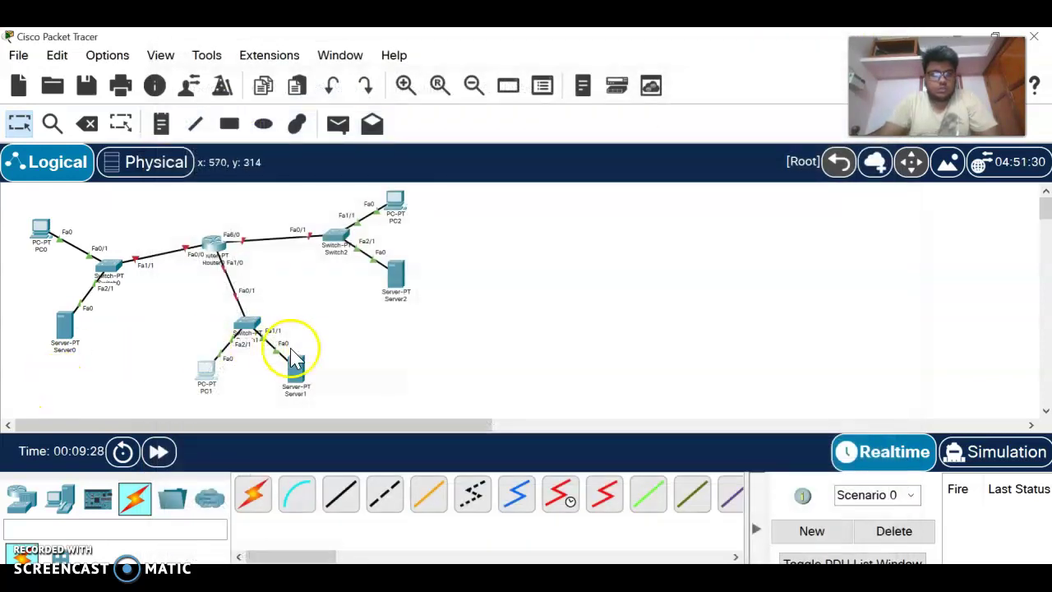
Open Server1's IP configuration and set its static IPv4 address to 192.168.20.3.
left_click(301, 373)
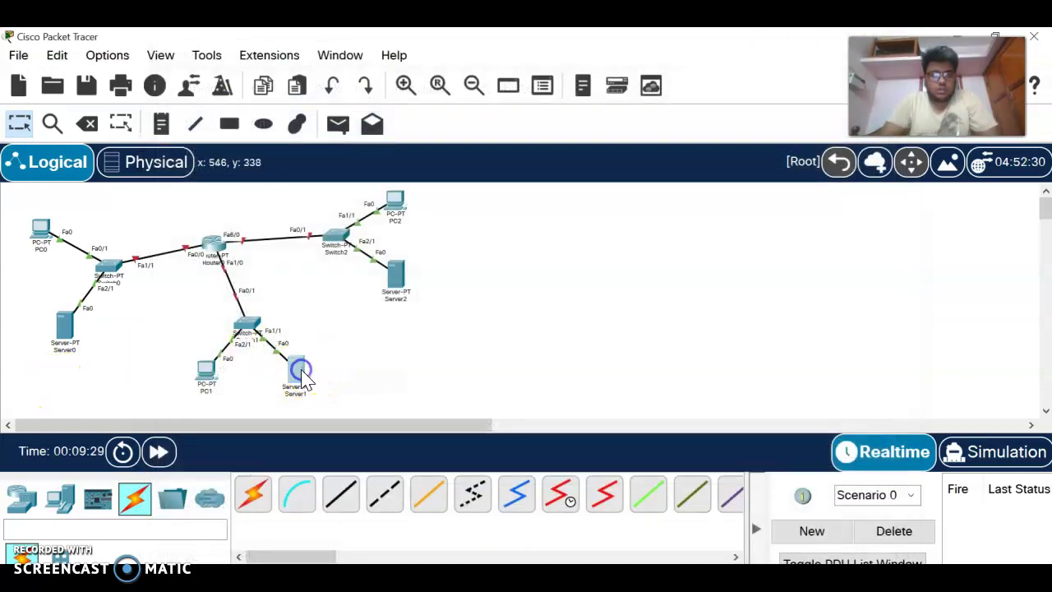
left_click(919, 255)
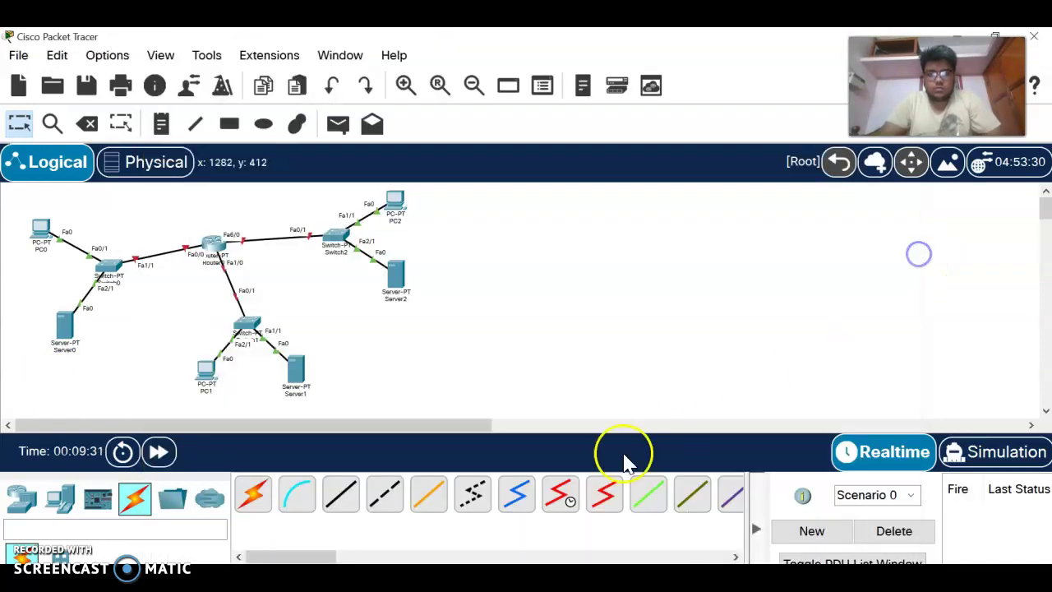
left_click(296, 372)
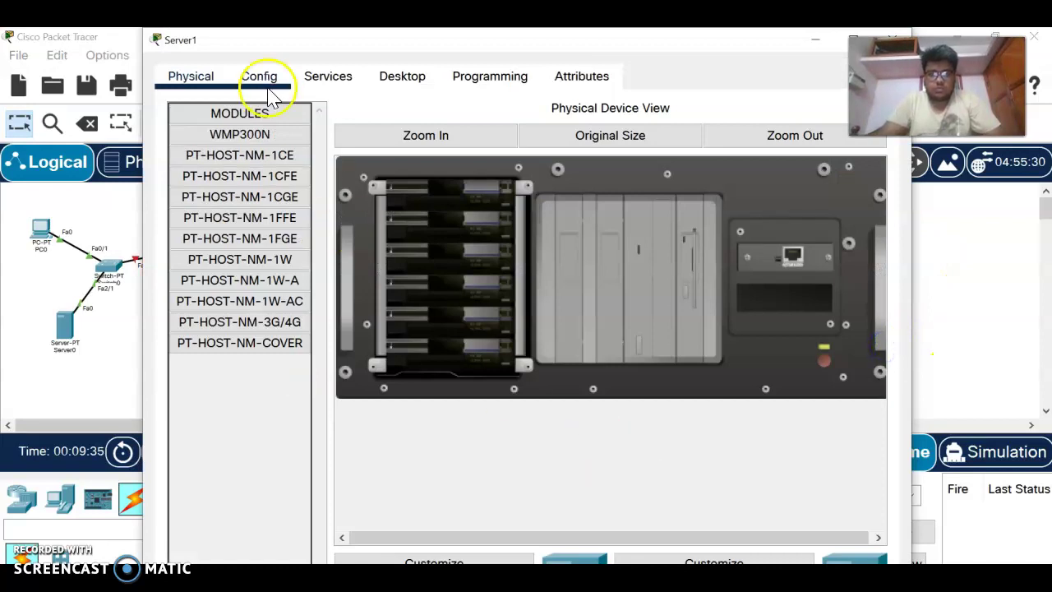
left_click(414, 85)
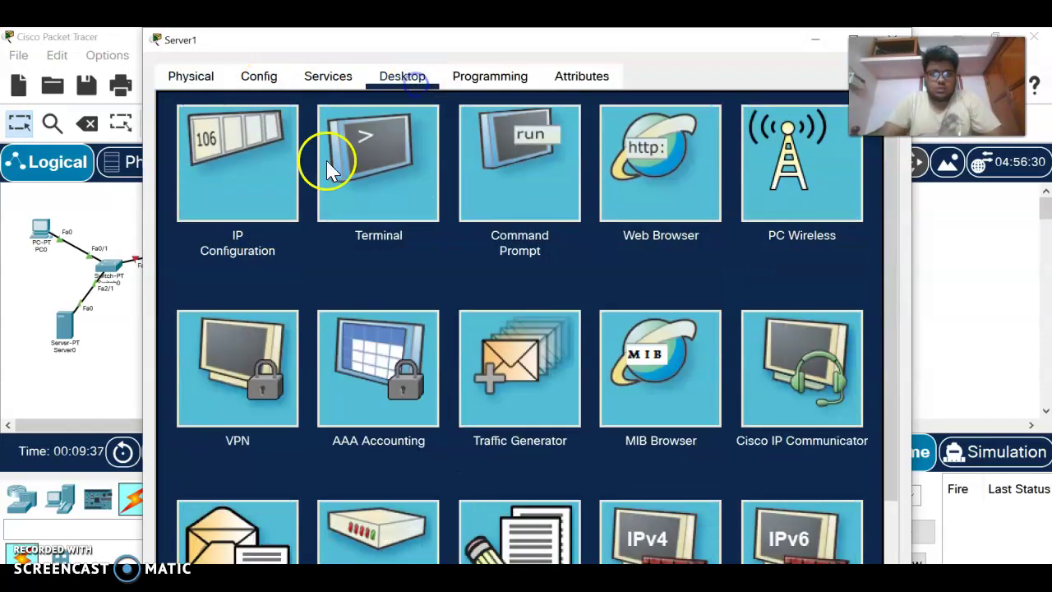
left_click(285, 178)
left_click(501, 205)
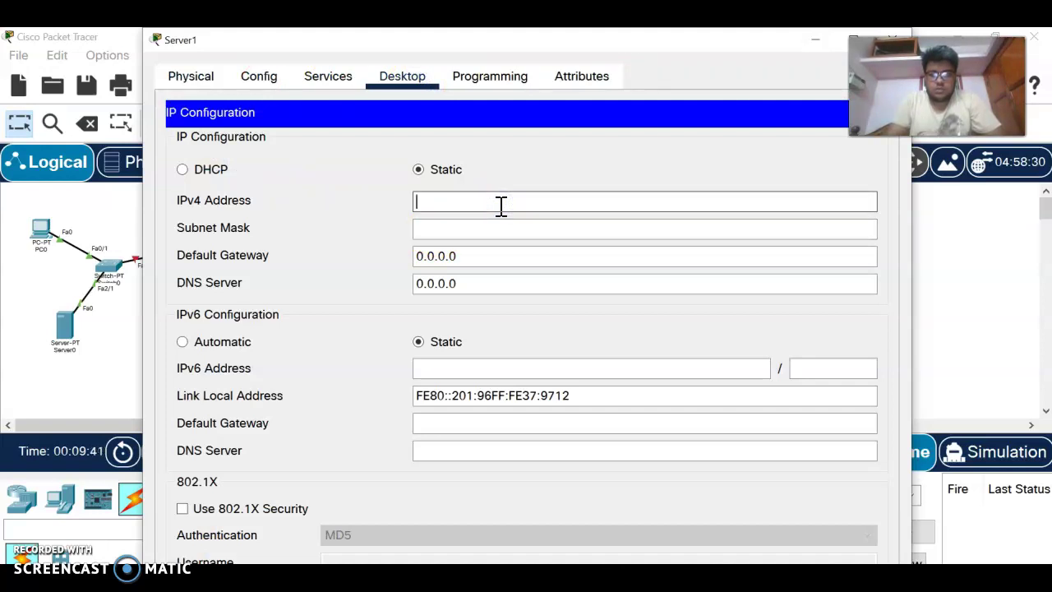
type("192.168.20.3")
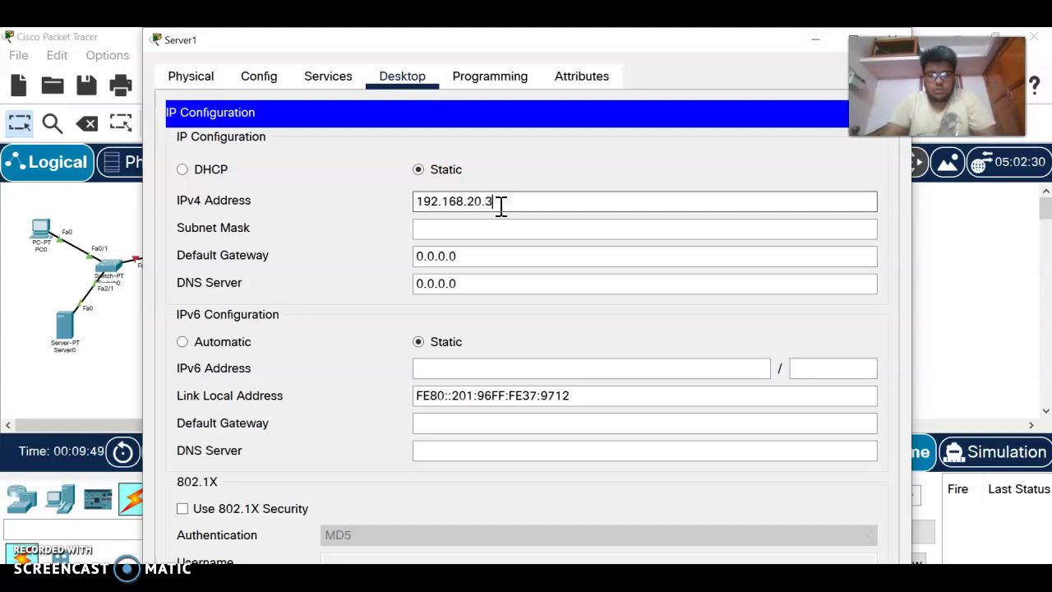
Accept the default subnet mask 255.255.255.0 for Server1, enter its IPv4 default gateway address, and close the server's window.
left_click(502, 247)
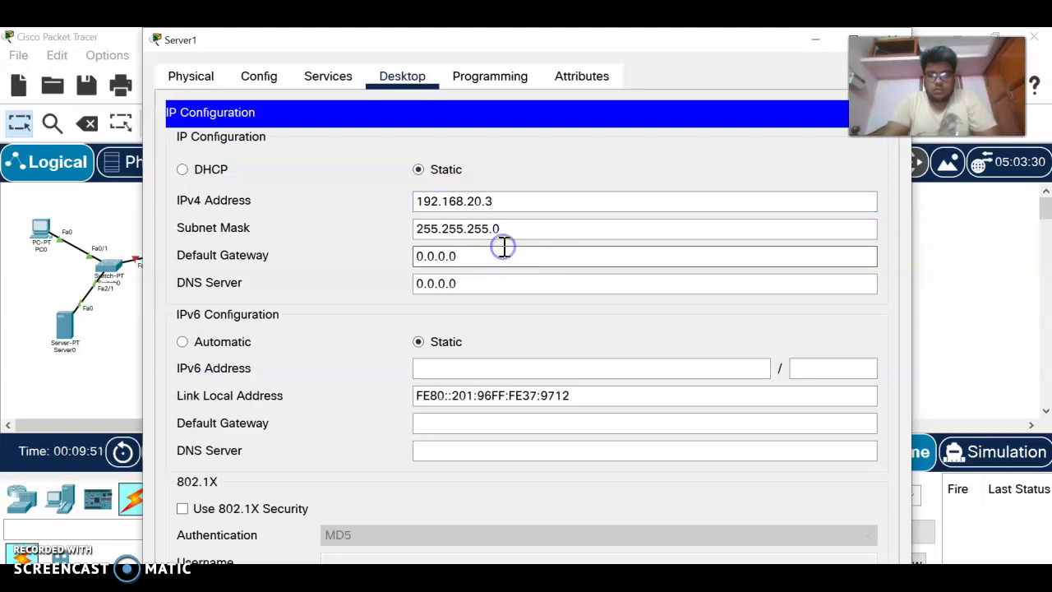
key("ctrl+a")
key("BackSpace")
type("192")
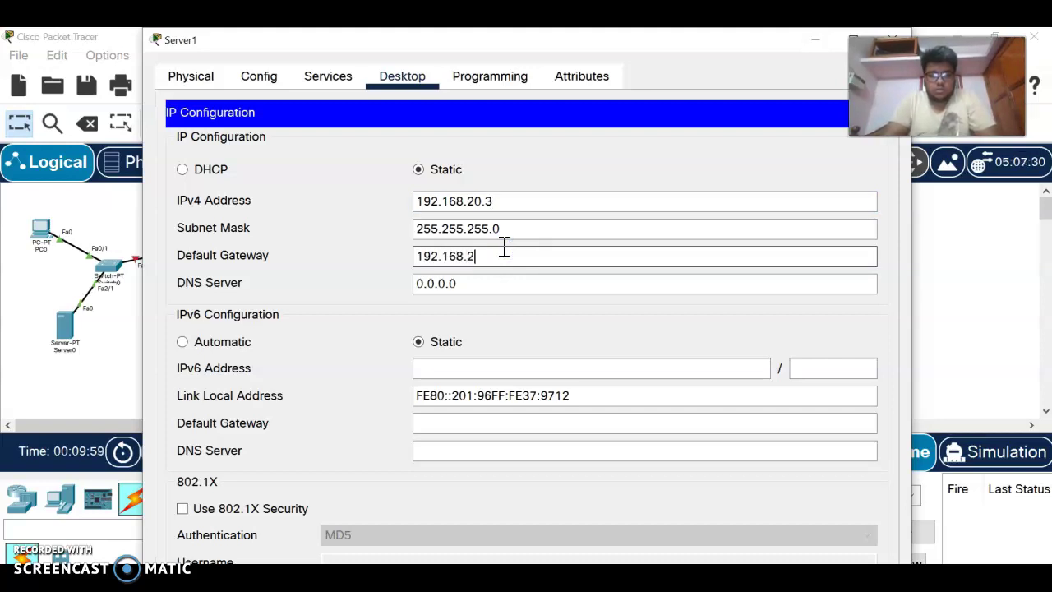
left_click(505, 251)
left_click(893, 33)
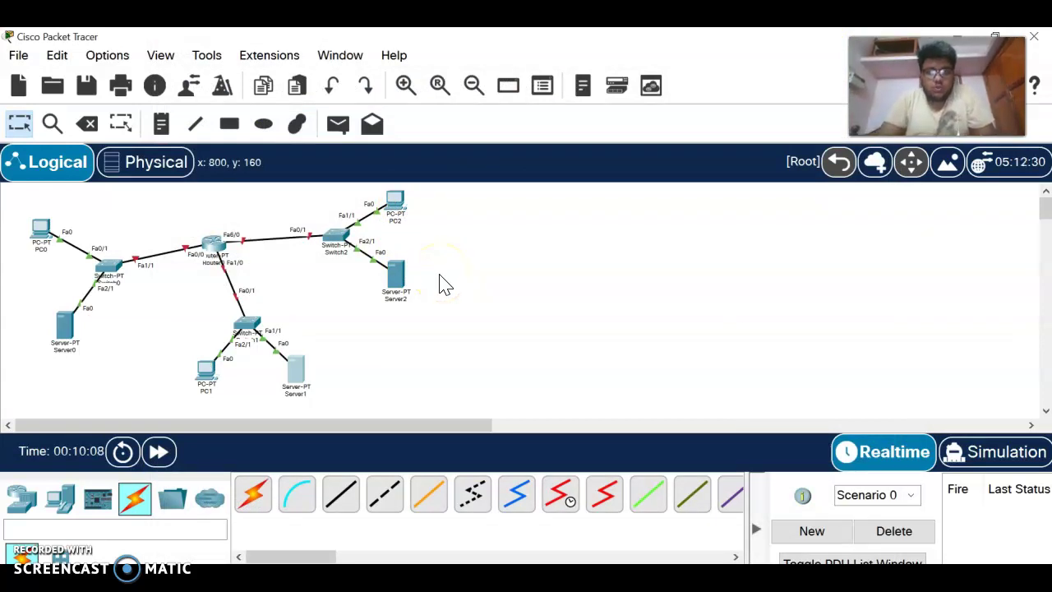
Open Server2's IP configuration, set its static IPv4 address to 192.168.30.2 with subnet mask 255.255.255.0, and clear the IPv4 default gateway.
left_click(394, 283)
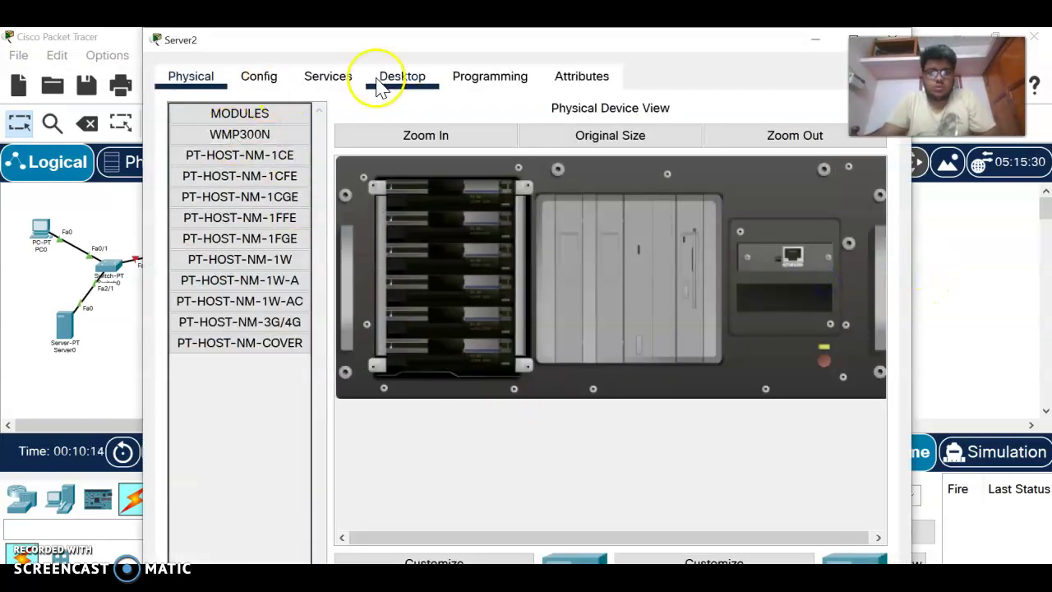
left_click(401, 78)
left_click(283, 205)
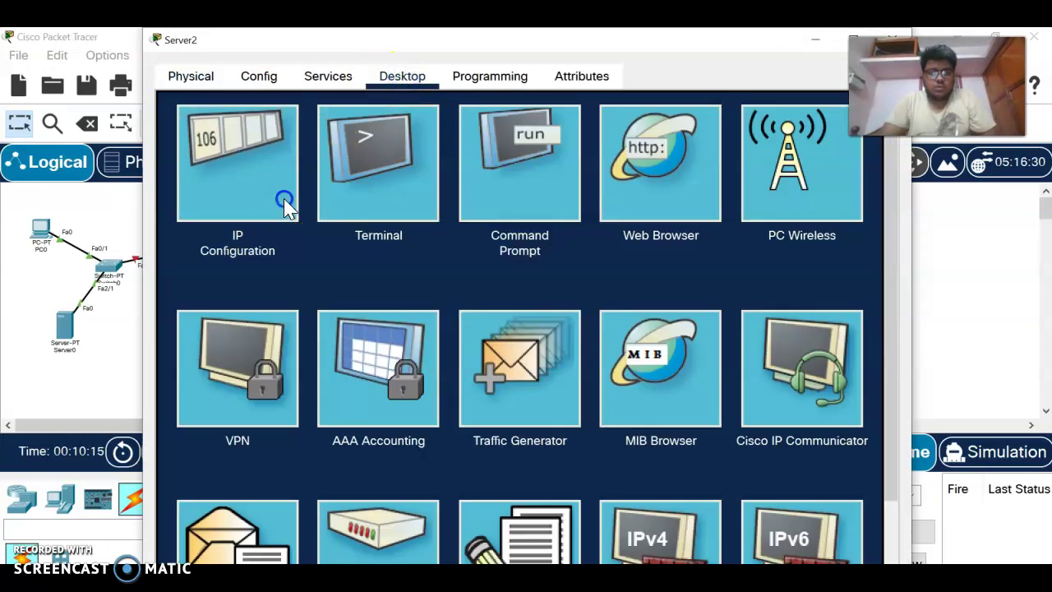
left_click(476, 203)
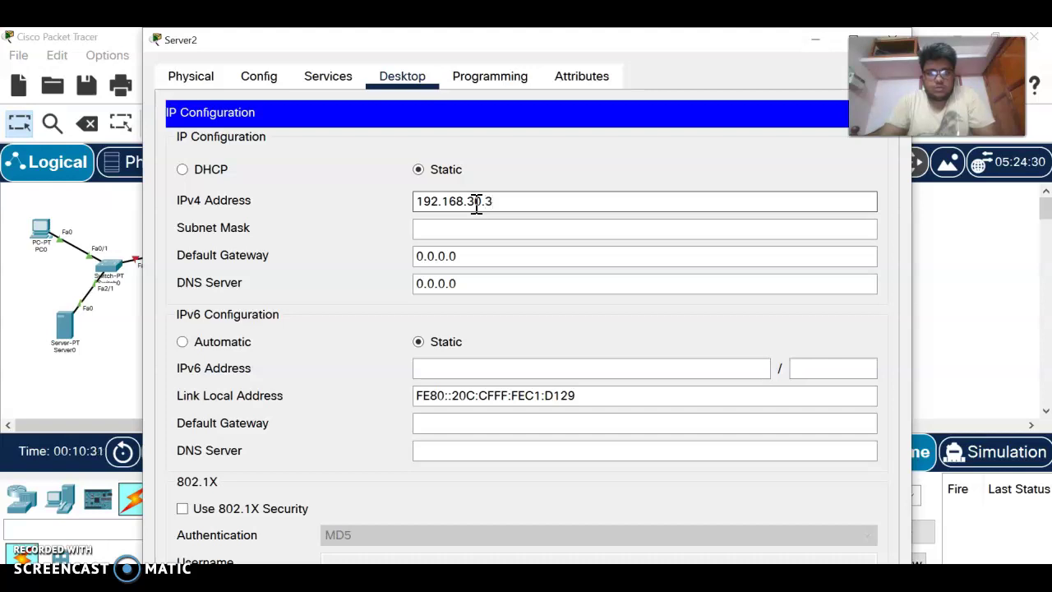
left_click(492, 261)
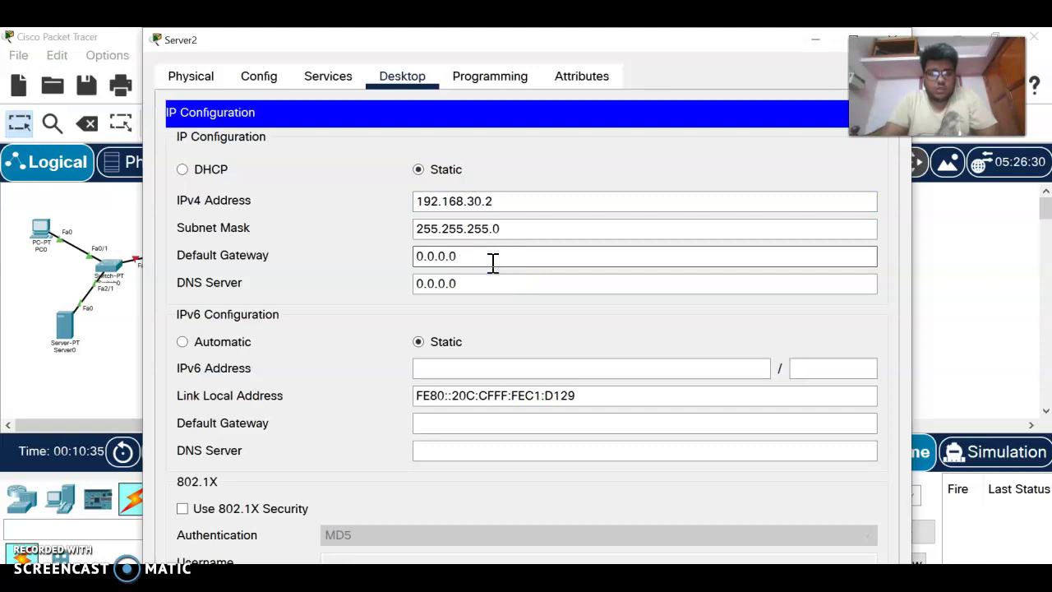
double_click(493, 262)
key("BackSpace")
Set Server2's static IPv4 address to 192.168.30.3.
left_click(559, 192)
key("BackSpace")
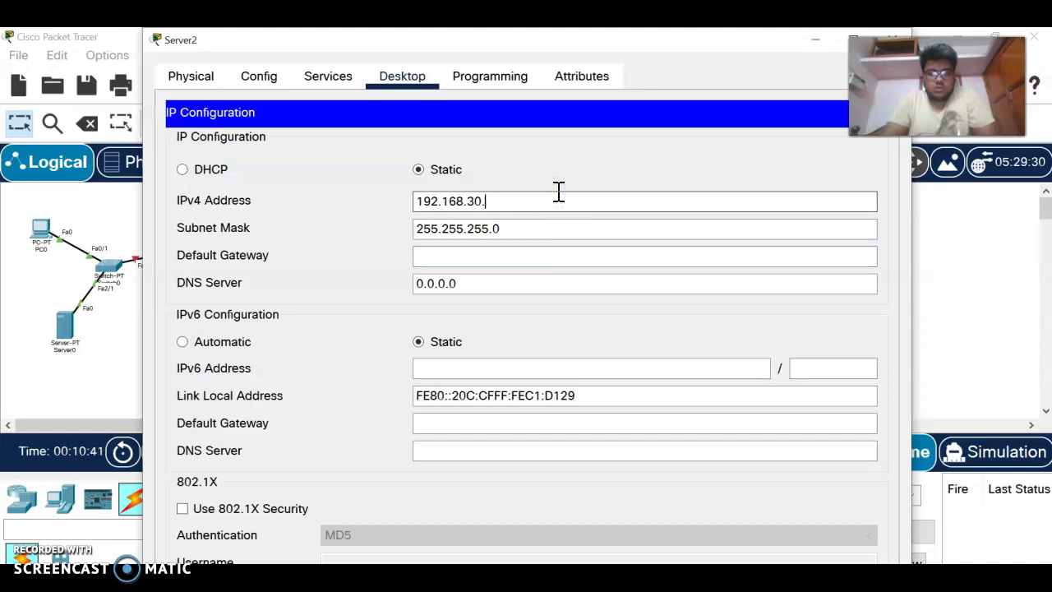
left_click(556, 256)
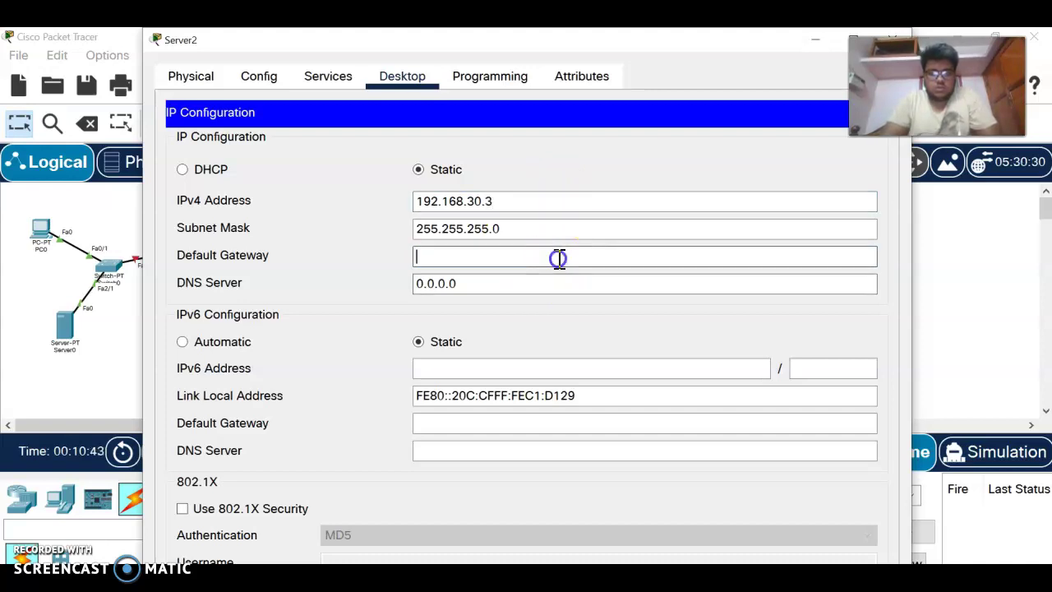
Set Server2's IPv4 default gateway to 192.168.30.1.
left_click(34, 508)
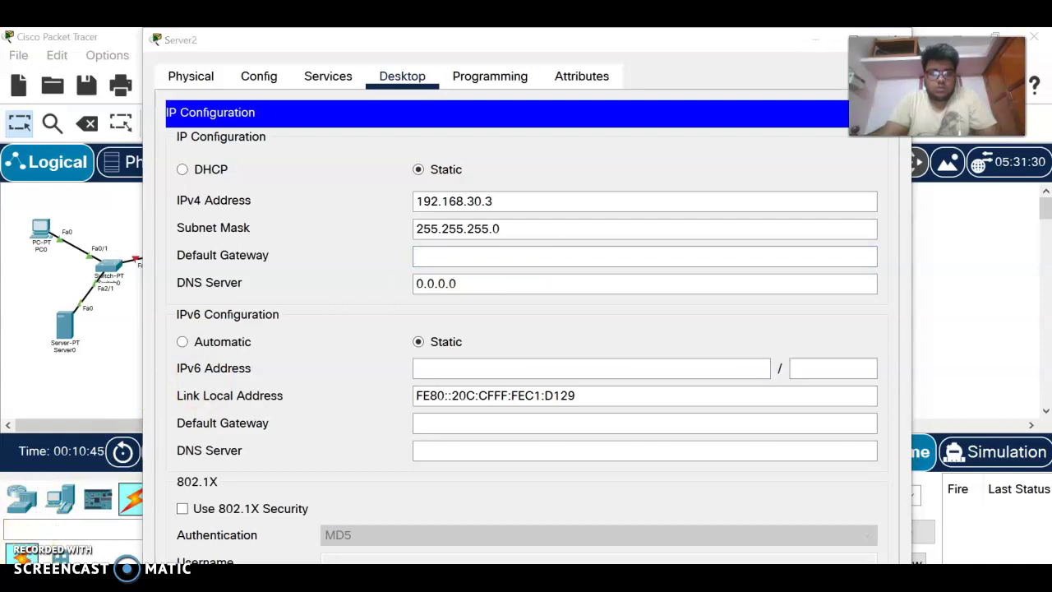
left_click(621, 258)
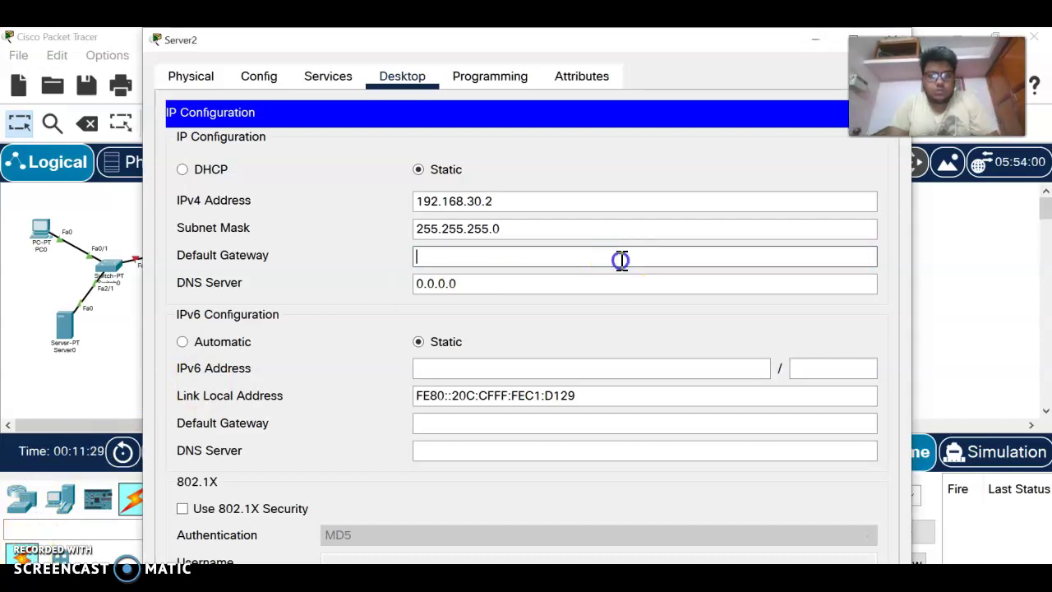
type("192.168.30.1")
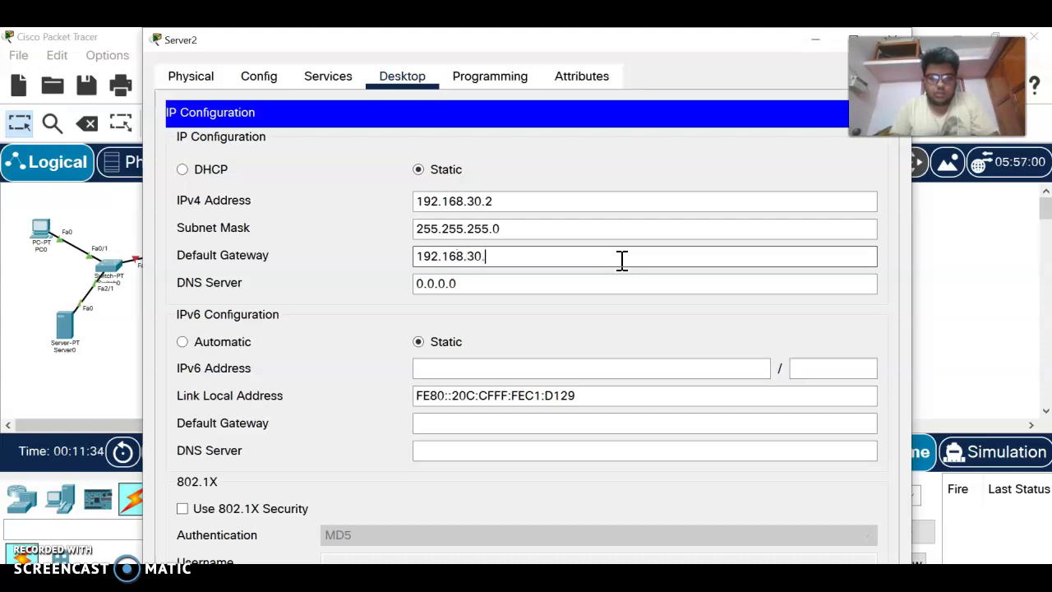
Open Server2's DHCP service settings and switch the DHCP service on for FastEthernet0.
left_click(332, 74)
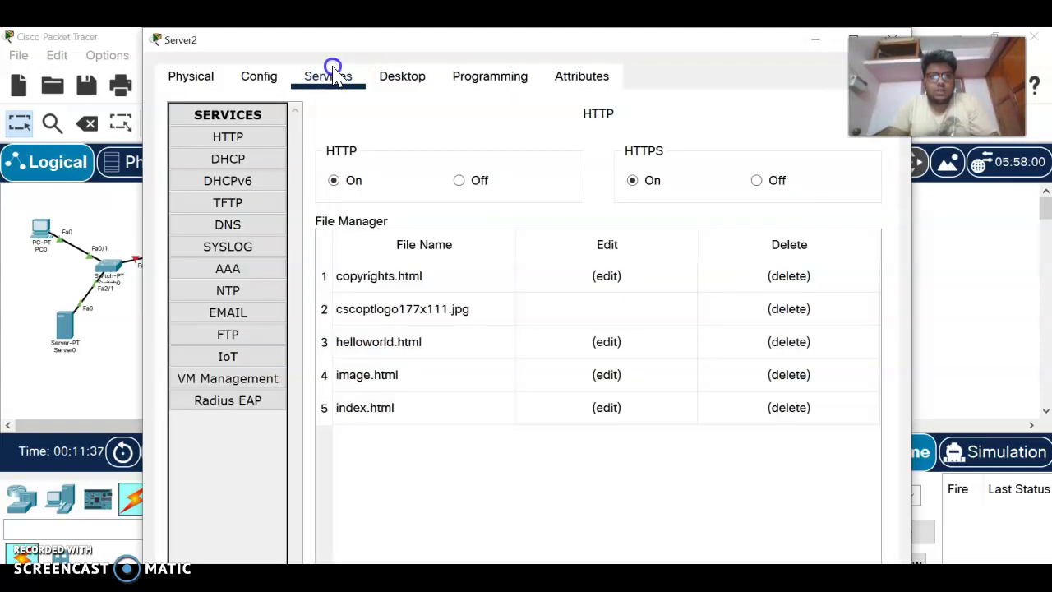
left_click(255, 159)
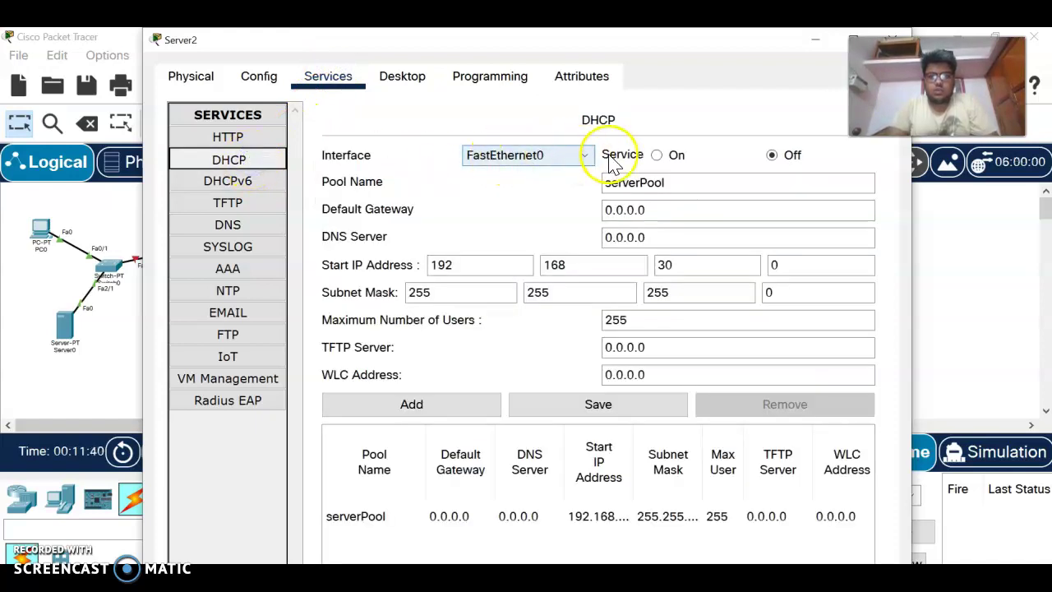
left_click(412, 405)
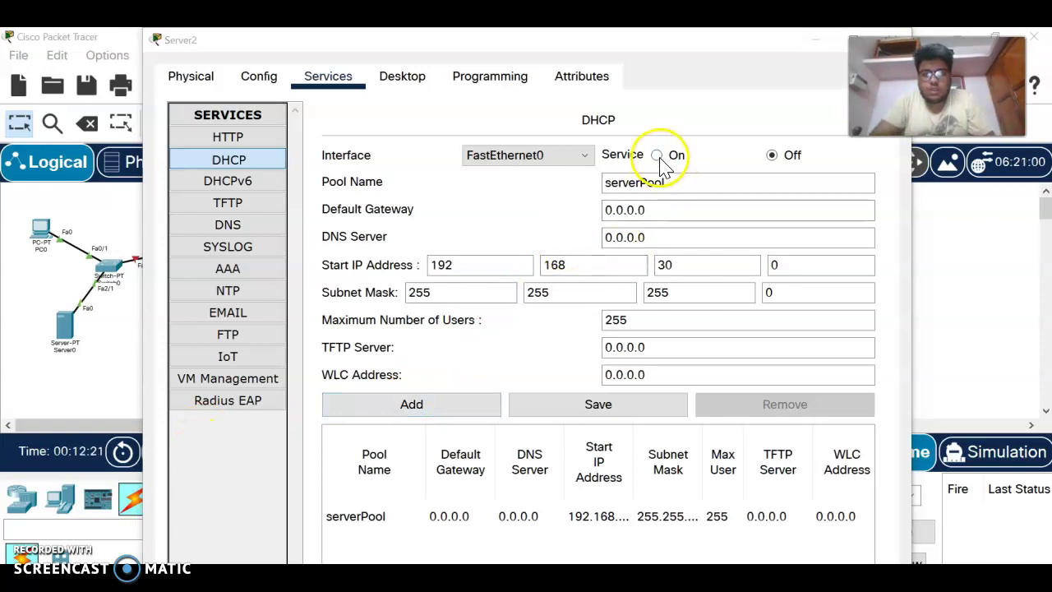
left_click(657, 155)
Set the default gateway in Server2's DHCP pool settings to 192.168.30.1.
triple_click(668, 212)
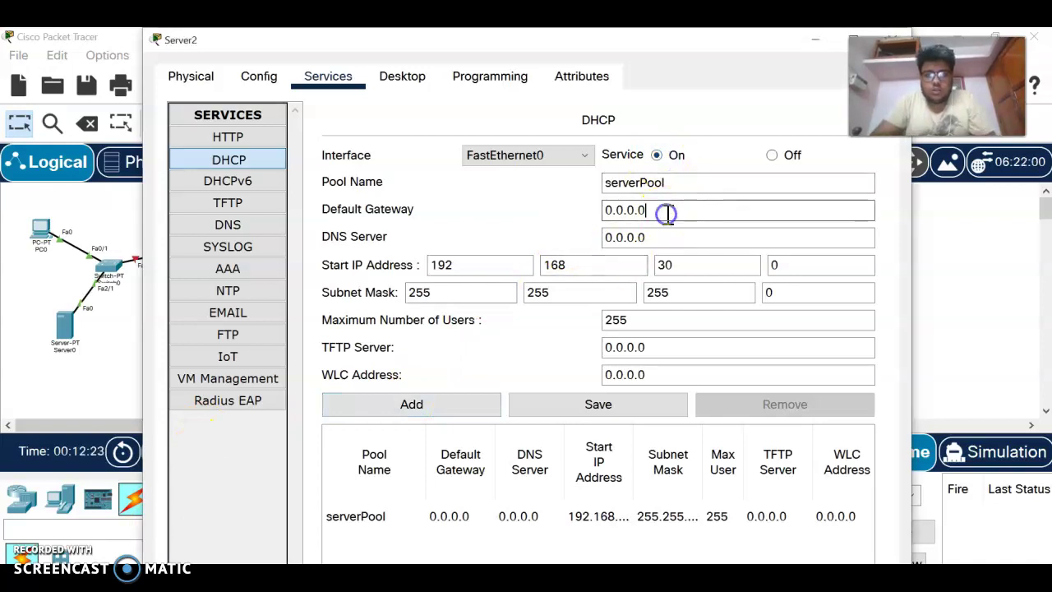
key("BackSpace")
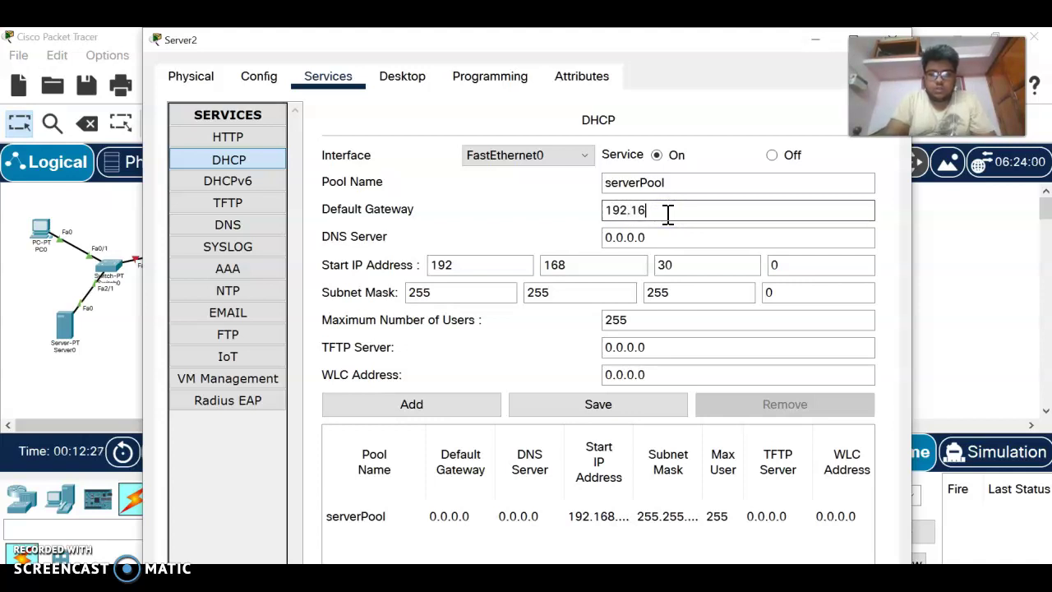
type("192.168.30")
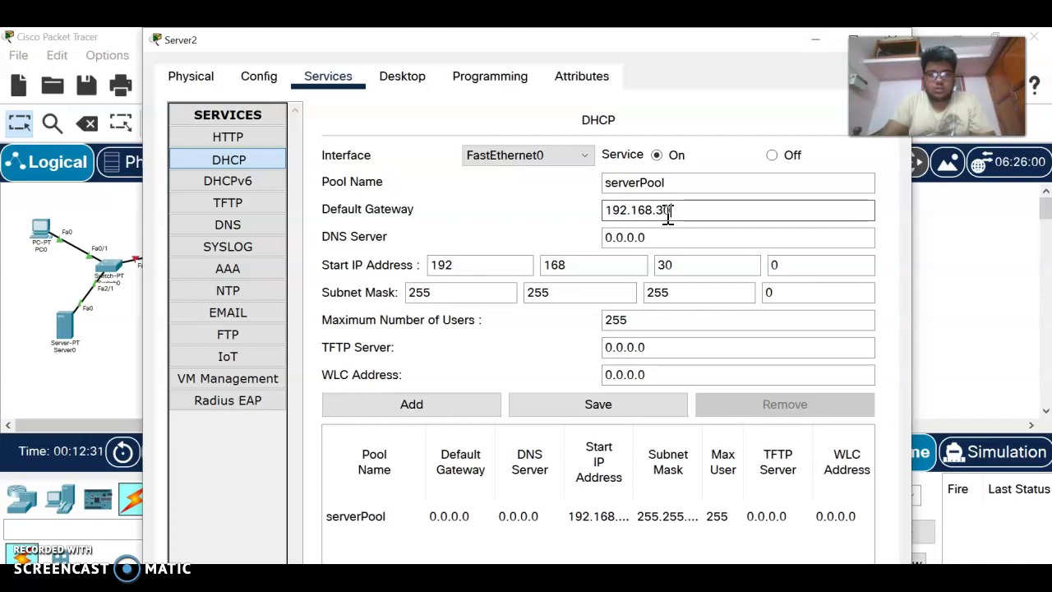
left_click(648, 266)
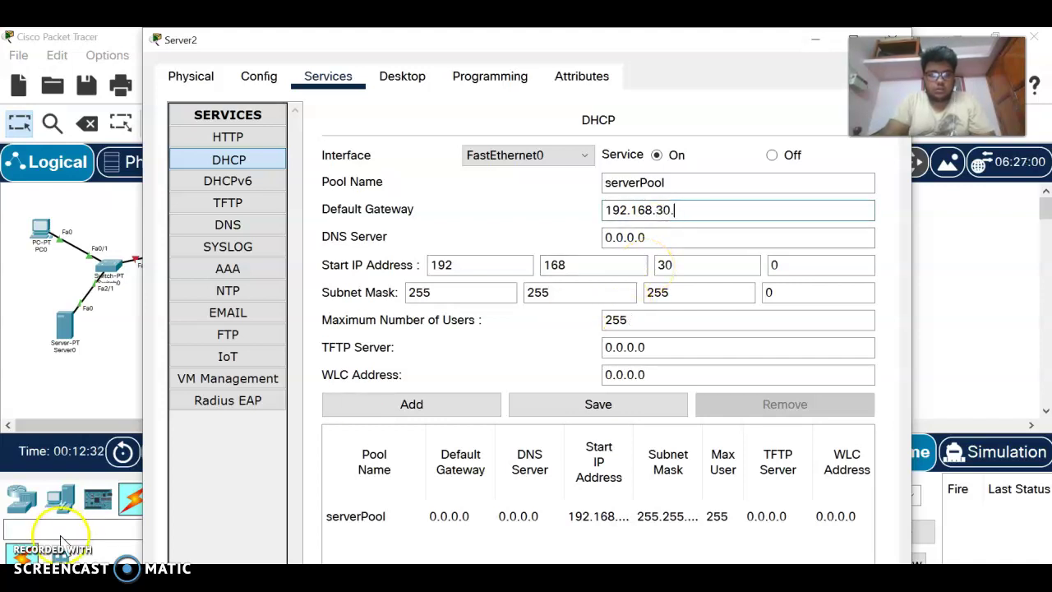
left_click(714, 218)
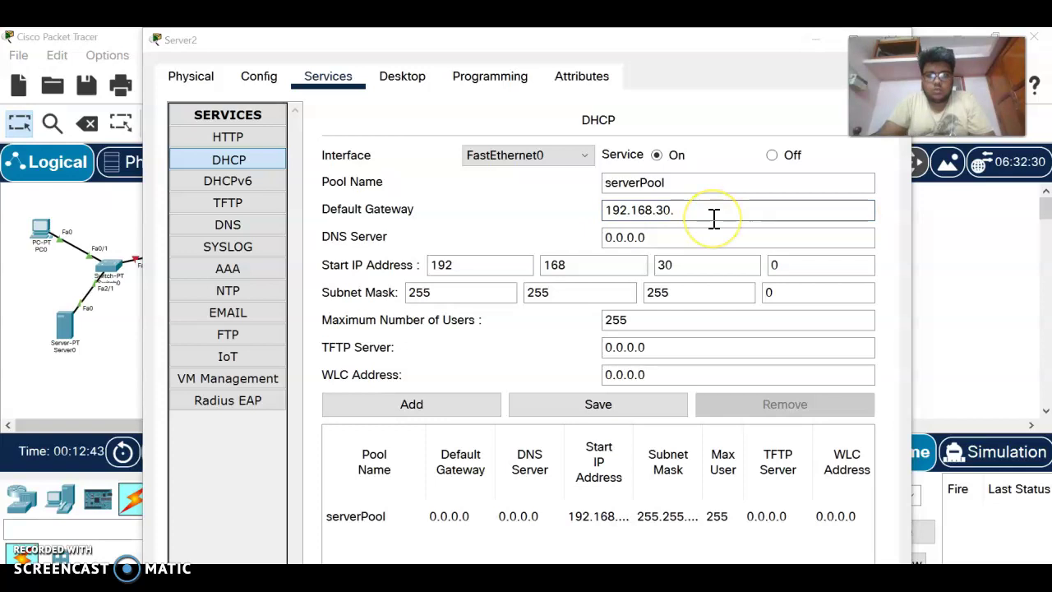
type("1")
Set the DHCP pool's start IP address to 192.168.30.3 and the maximum number of users to 5.
left_click(788, 260)
key("BackSpace")
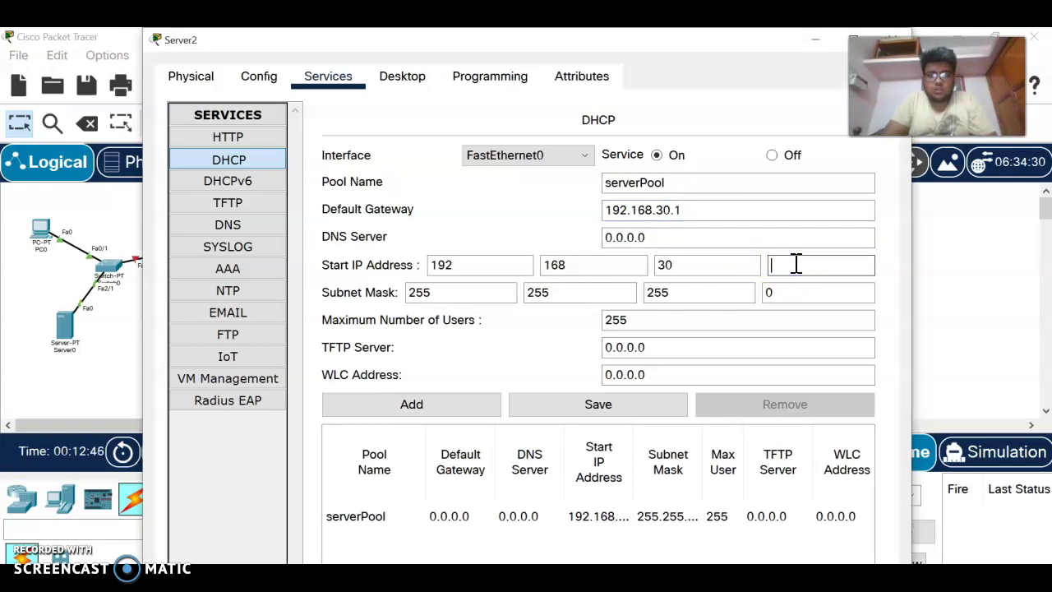
type("3")
left_click(714, 325)
key("BackSpace")
key("BackSpace")
key("BackSpace")
type("5")
left_click(567, 380)
left_click(411, 519)
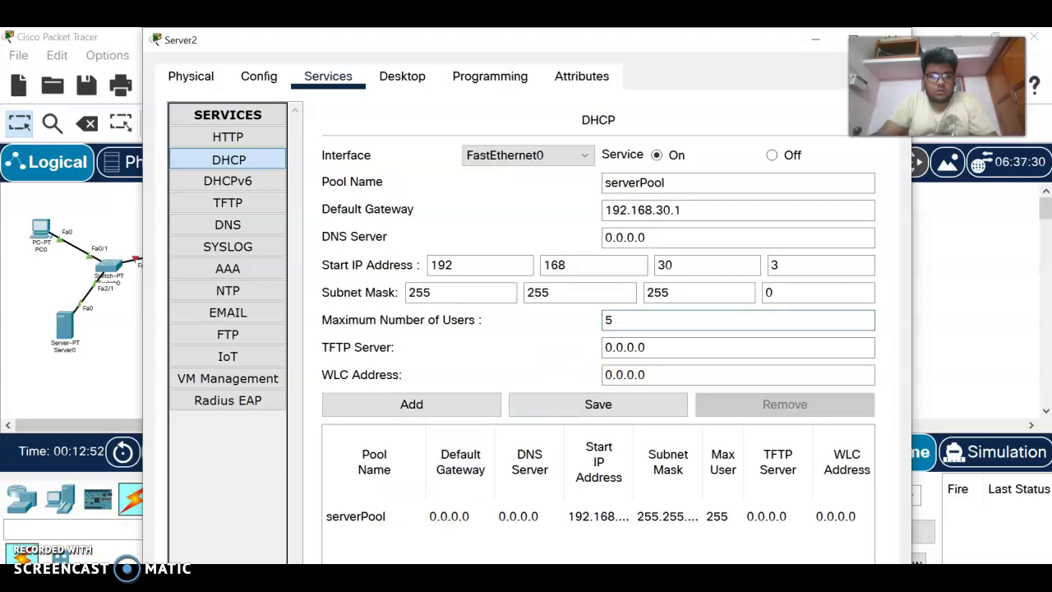
Try to add the DHCP settings as a new pool named serverPool.
left_click(435, 406)
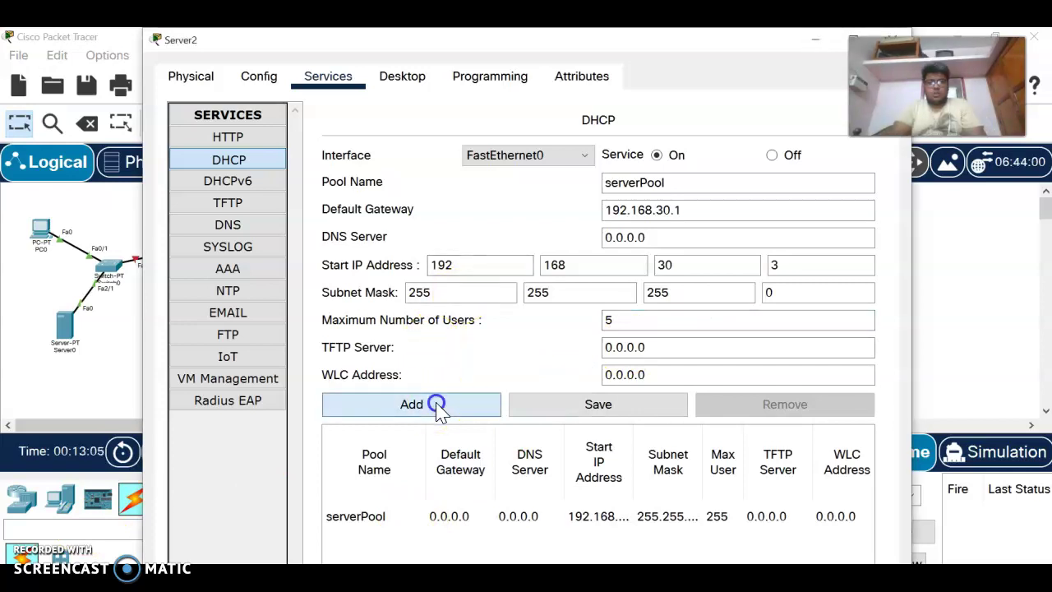
left_click(577, 329)
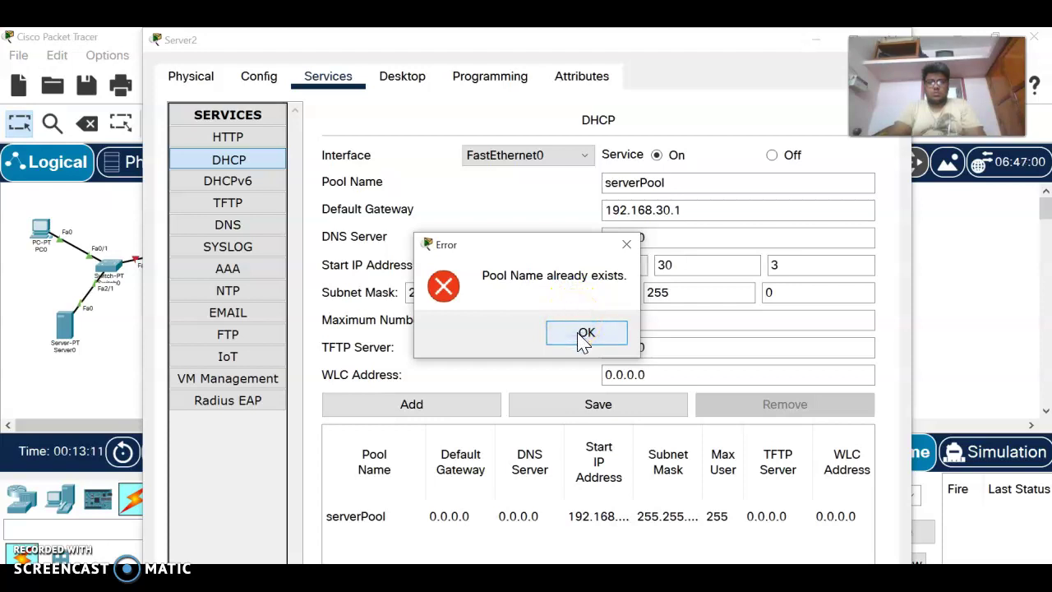
left_click(584, 335)
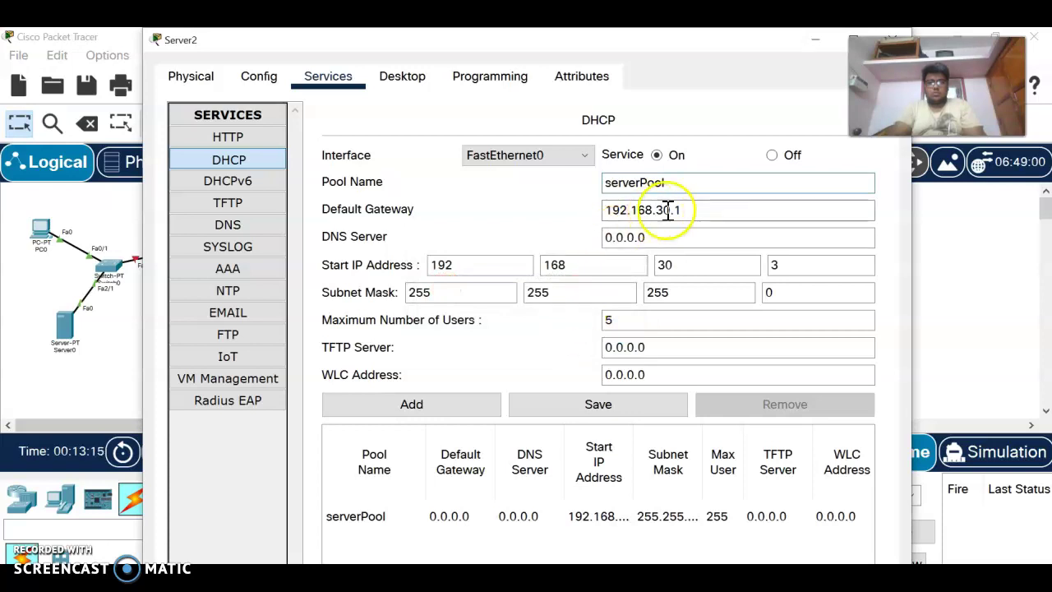
Change the DHCP pool name to "serve rPool", add it as a new pool, and close Server2's window.
left_click(490, 433)
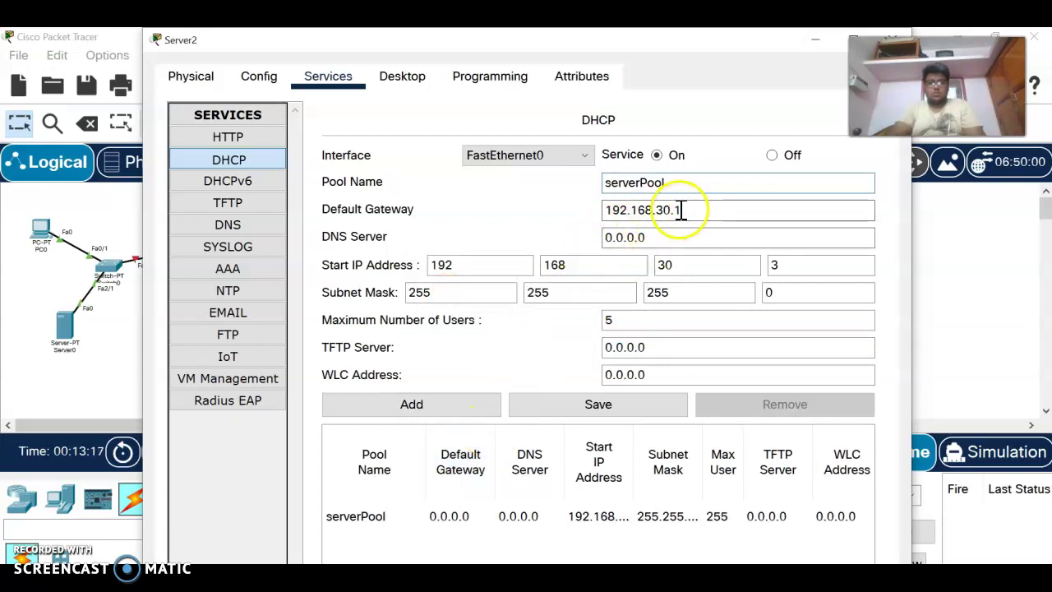
left_click(638, 182)
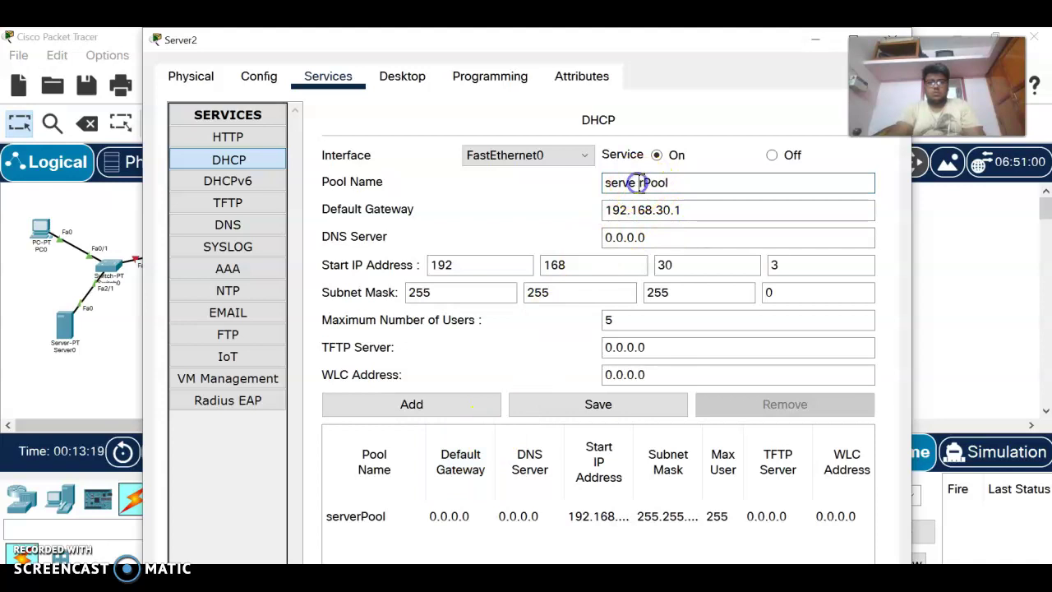
left_click(416, 404)
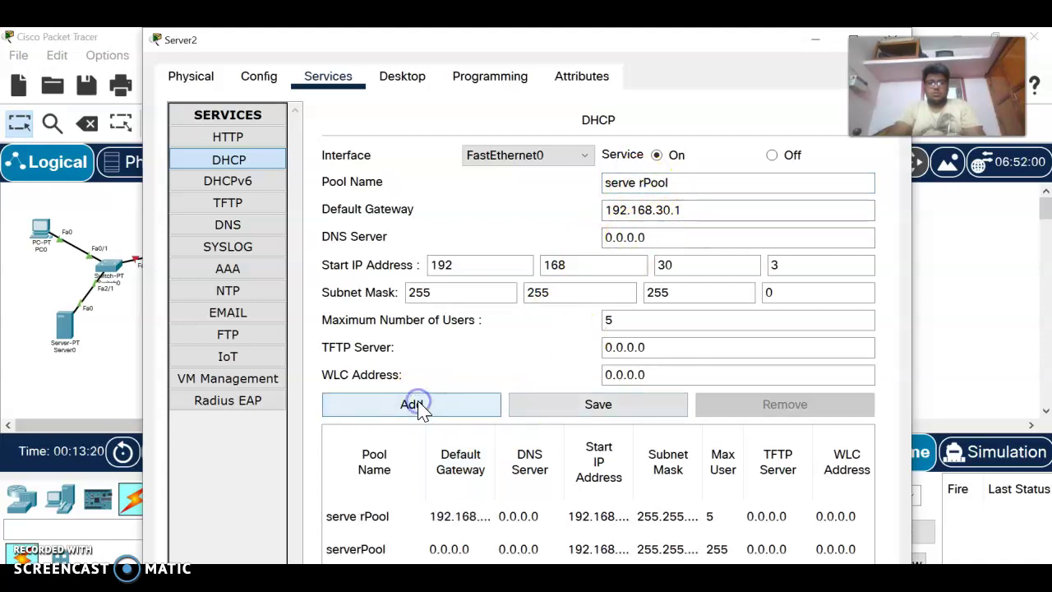
left_click(459, 449)
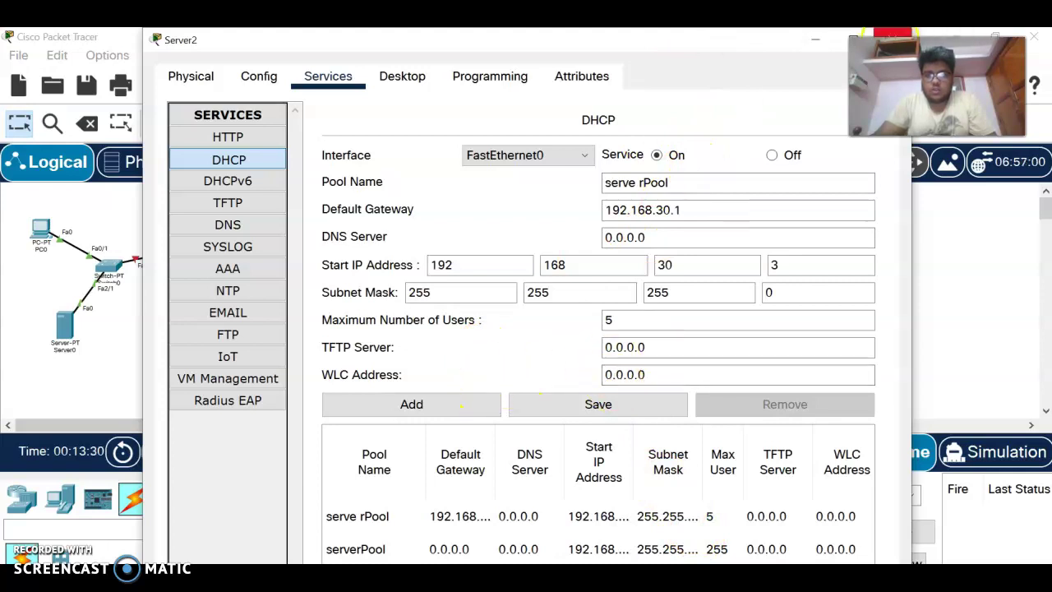
left_click(892, 39)
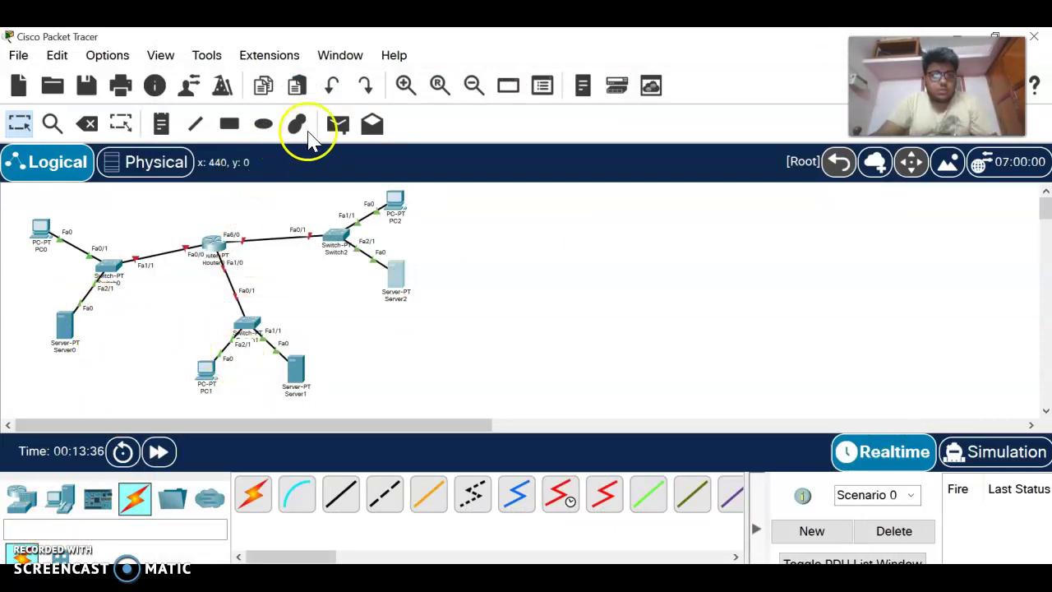
Send a simple PDU from PC0 to PC1.
left_click(338, 133)
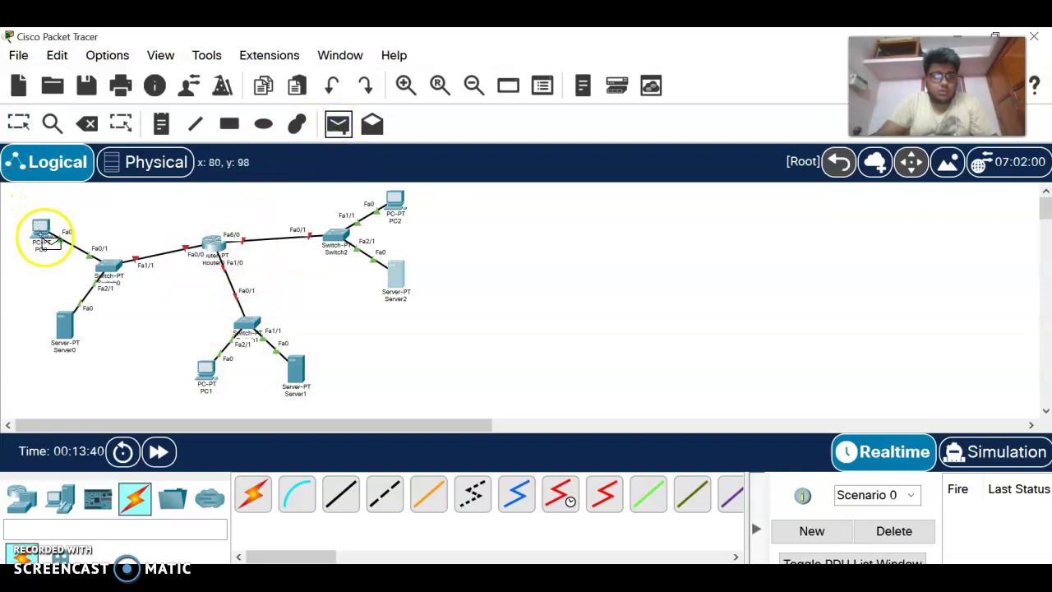
left_click(45, 238)
left_click(203, 368)
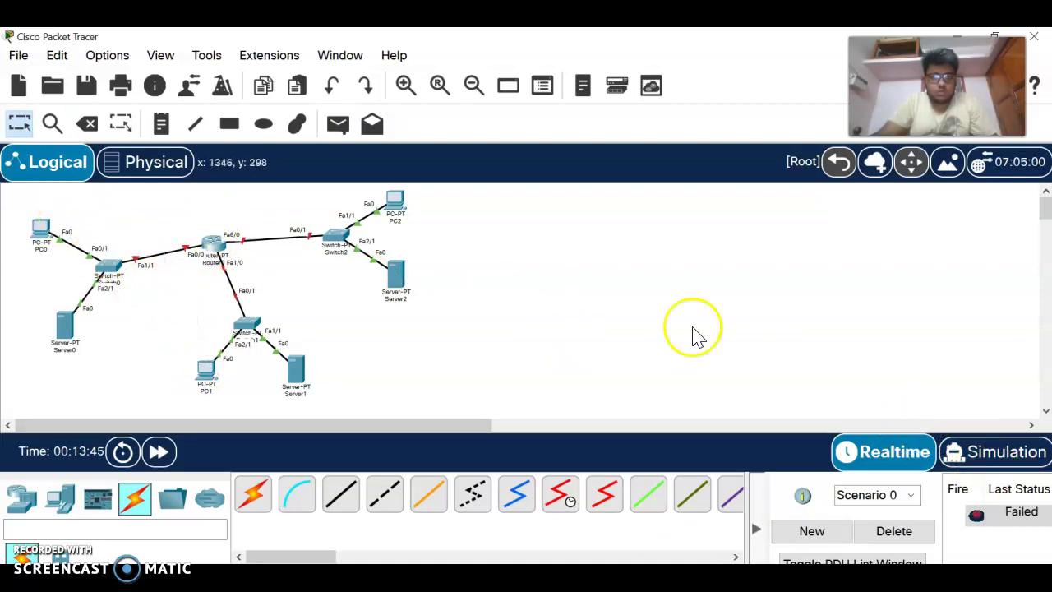
Switch to Simulation mode with the Simulation Panel undocked and play the packet's events at a faster speed.
left_click(1007, 456)
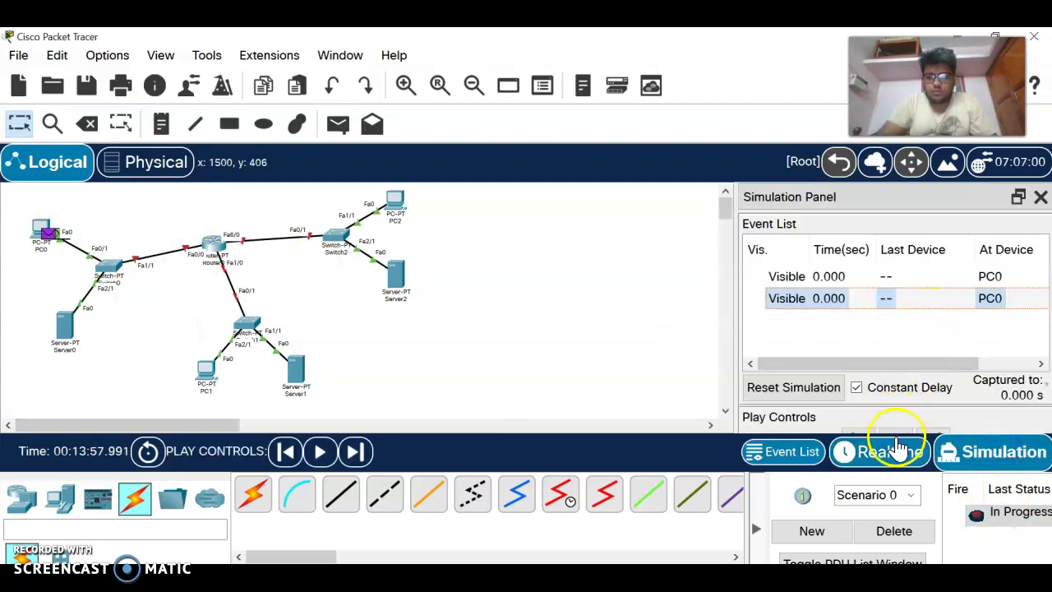
left_click(978, 436)
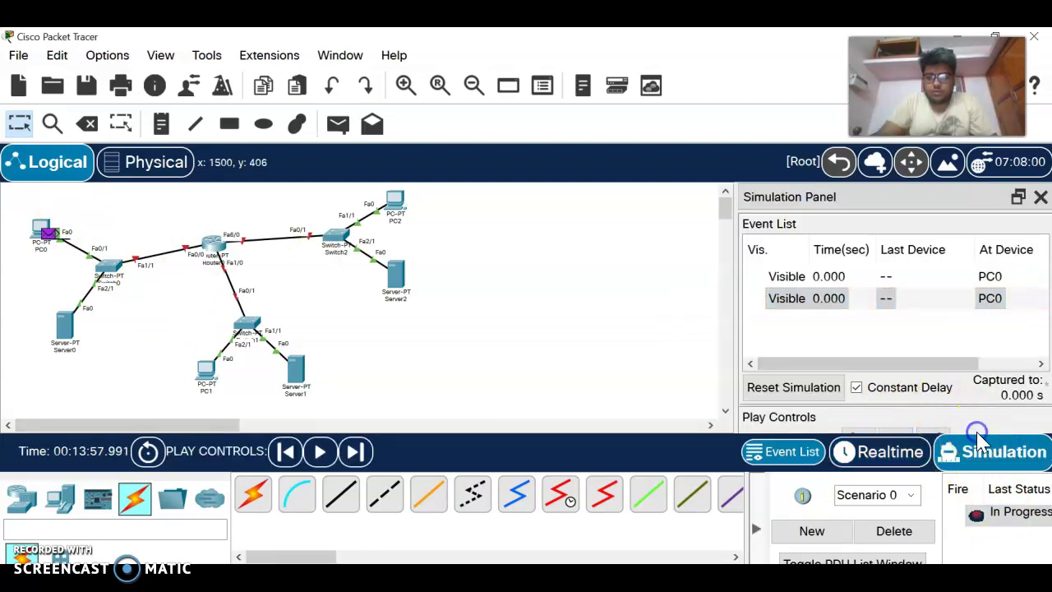
left_click(1018, 196)
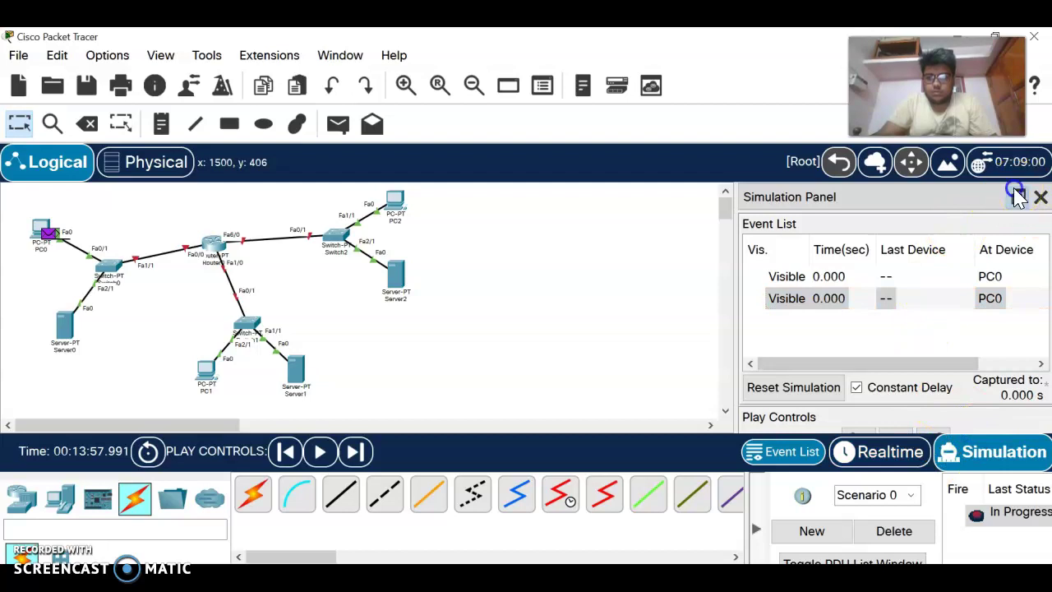
left_click(896, 441)
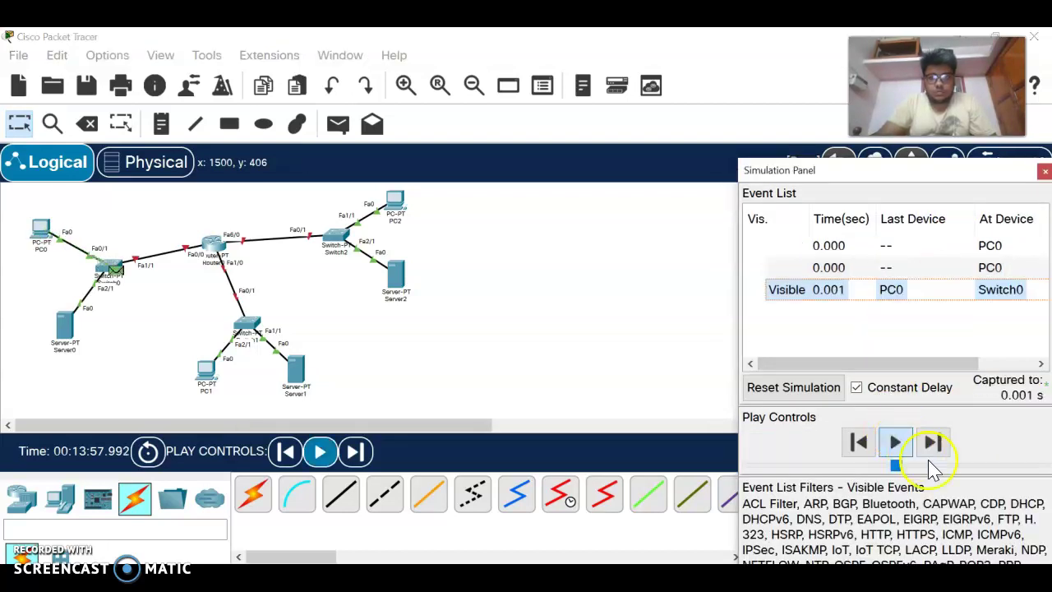
left_click_drag(942, 468, 1024, 469)
left_click(896, 442)
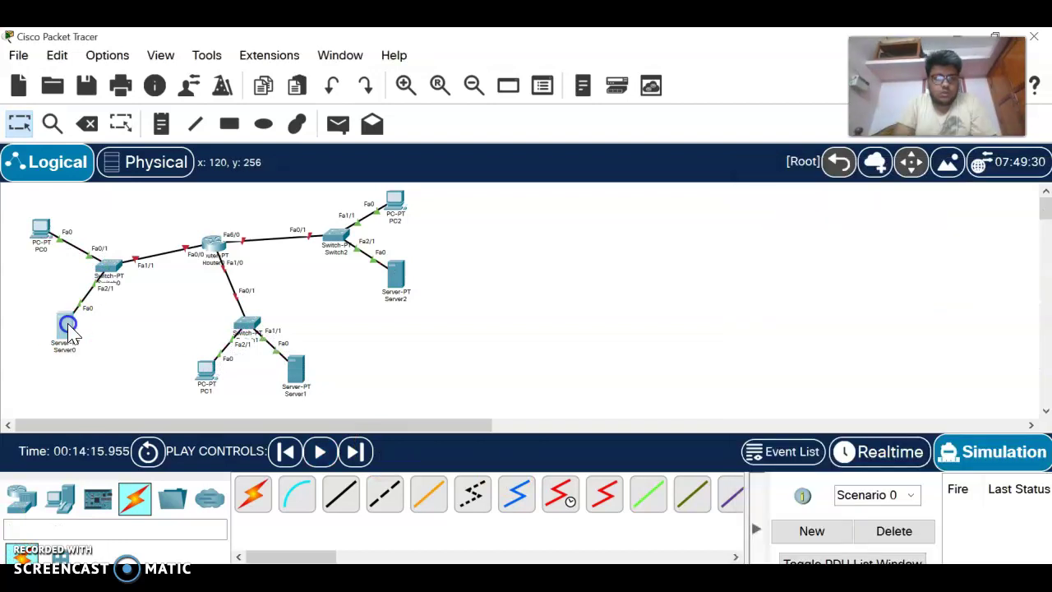
Review the DNS service records on Server0.
left_click(69, 331)
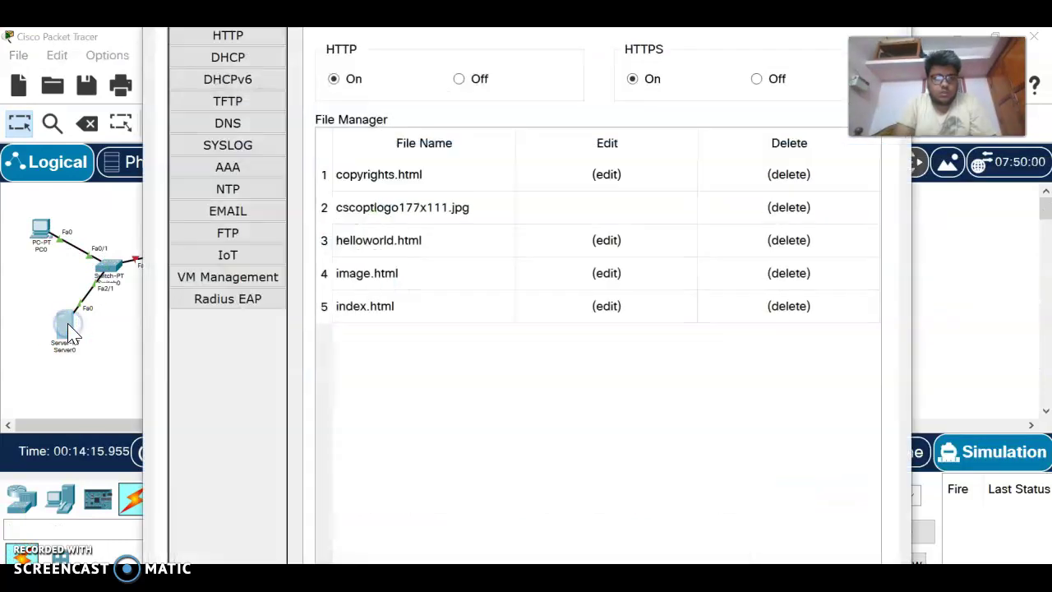
left_click(236, 127)
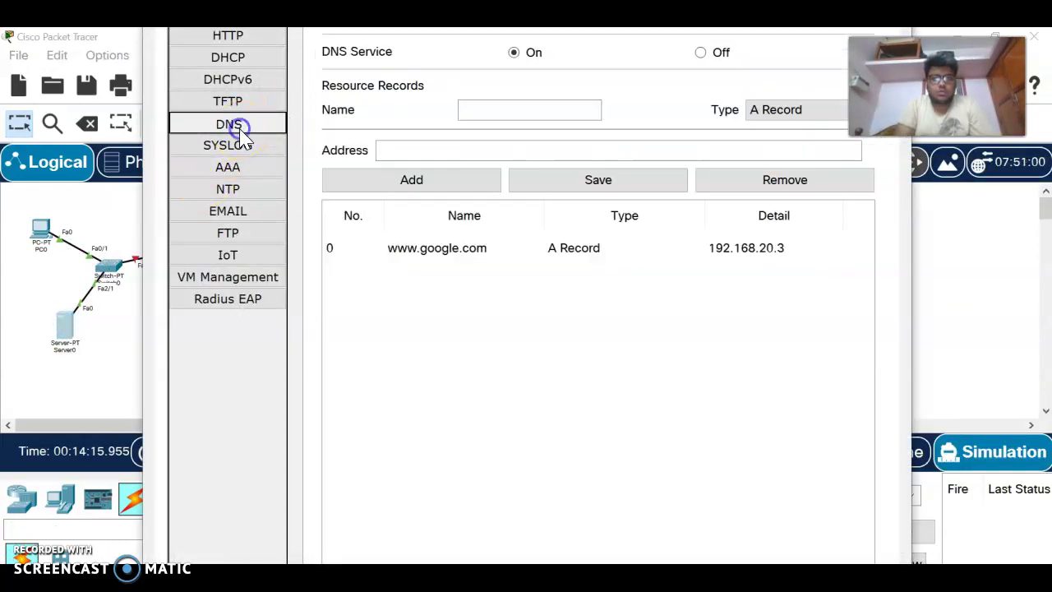
left_click(850, 277)
Open Server0's IP configuration and edit one of its address entries.
left_click(402, 78)
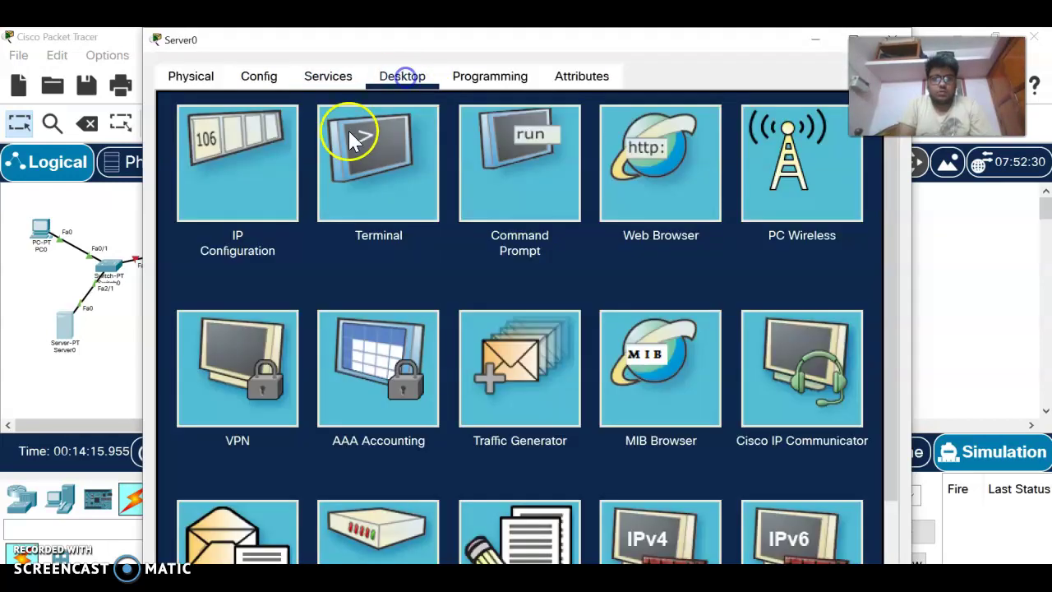
left_click(270, 164)
left_click(469, 286)
double_click(472, 287)
key("BackSpace")
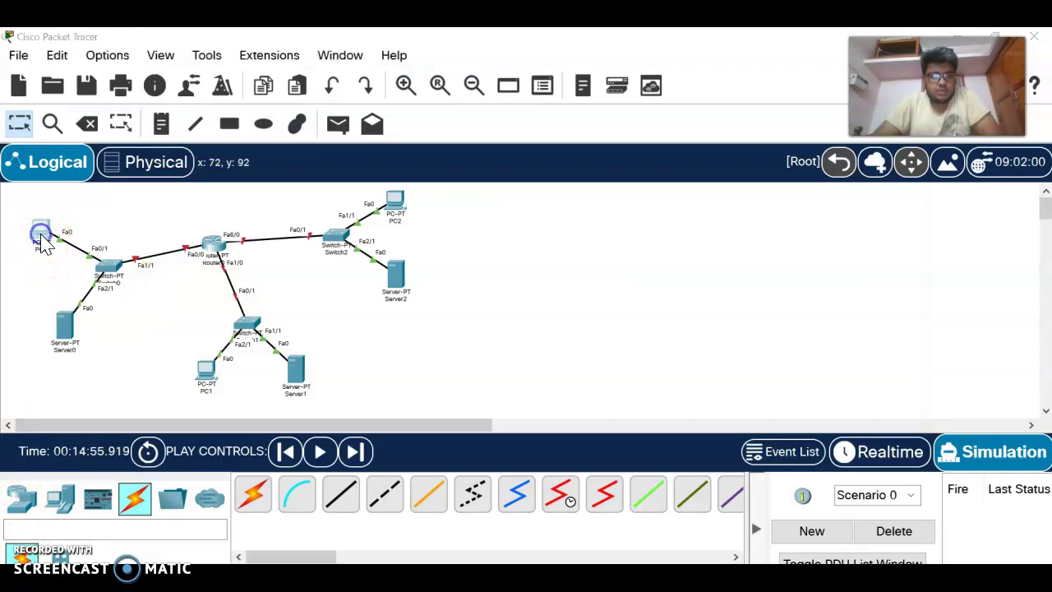
Examine the ipconfig output in PC0's command prompt and close the PC0 window.
left_click(39, 230)
left_click(636, 97)
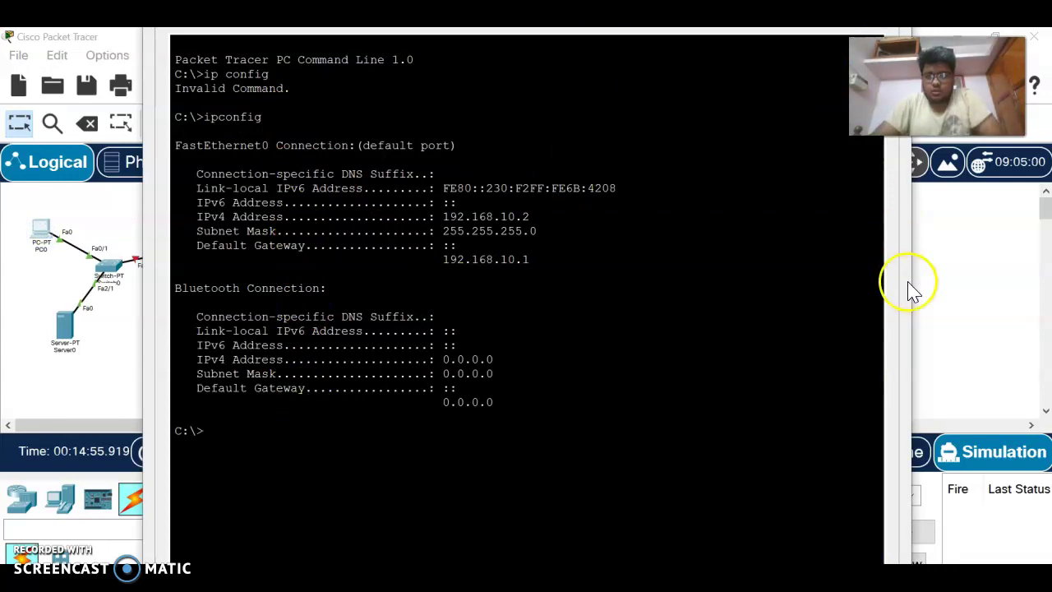
scroll(854, 288, "up", 2)
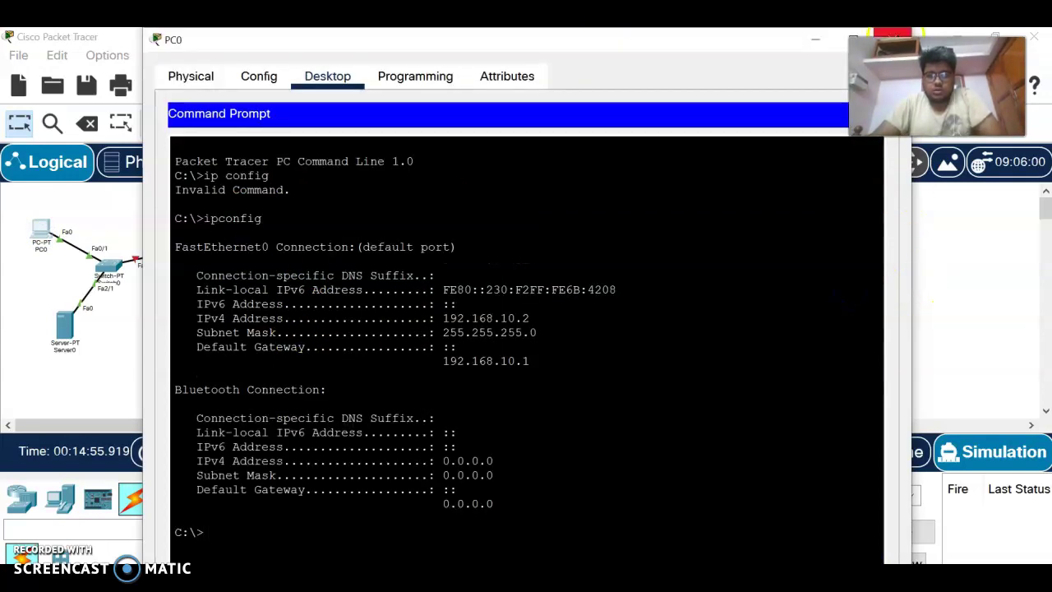
left_click(898, 35)
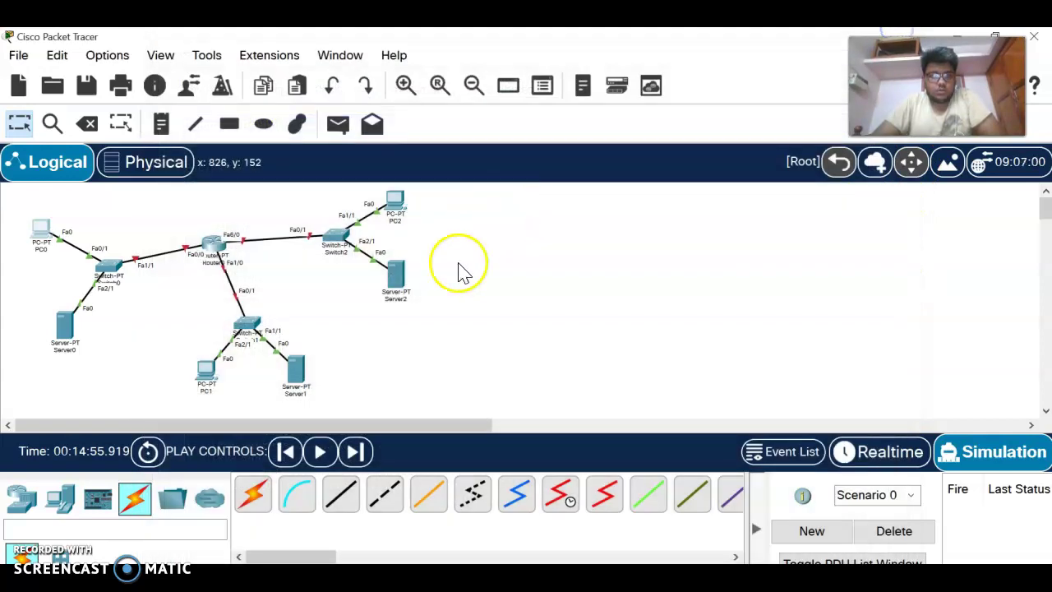
Run ipconfig in PC1's command prompt to check its addresses, then close the PC1 window.
left_click(227, 382)
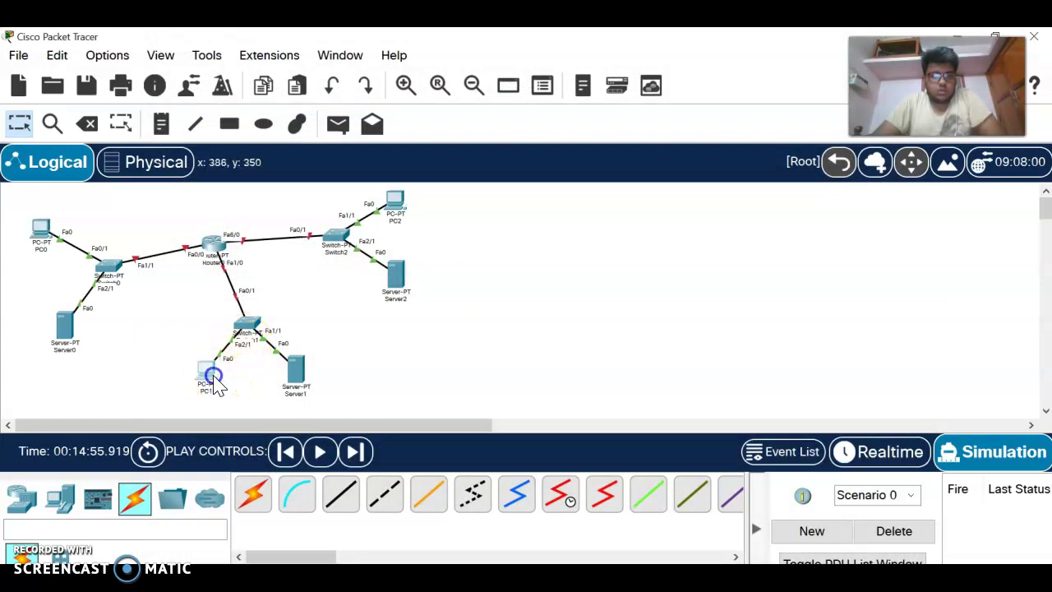
left_click(623, 137)
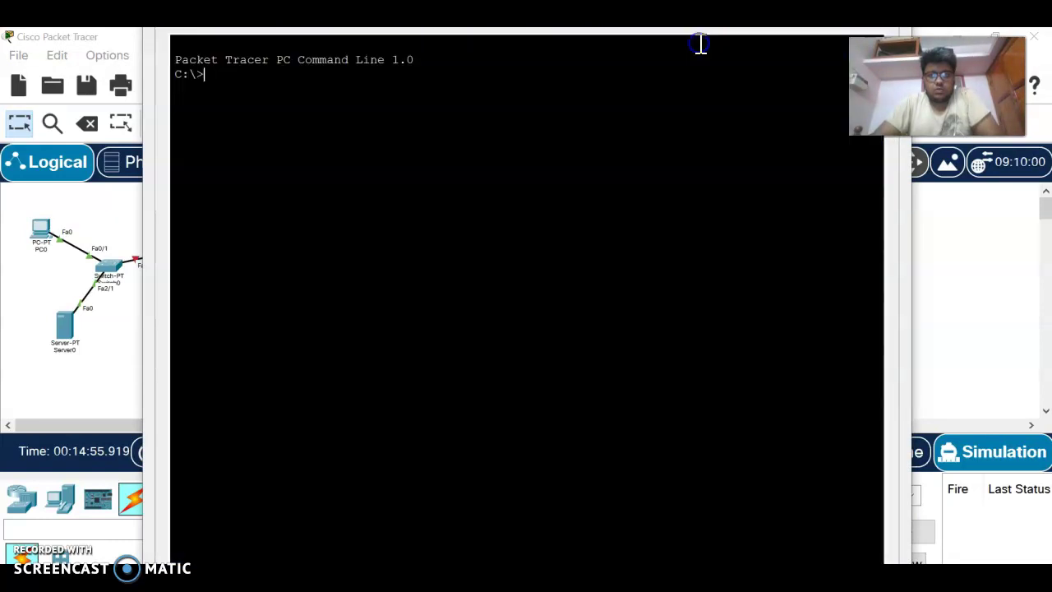
type("ipc")
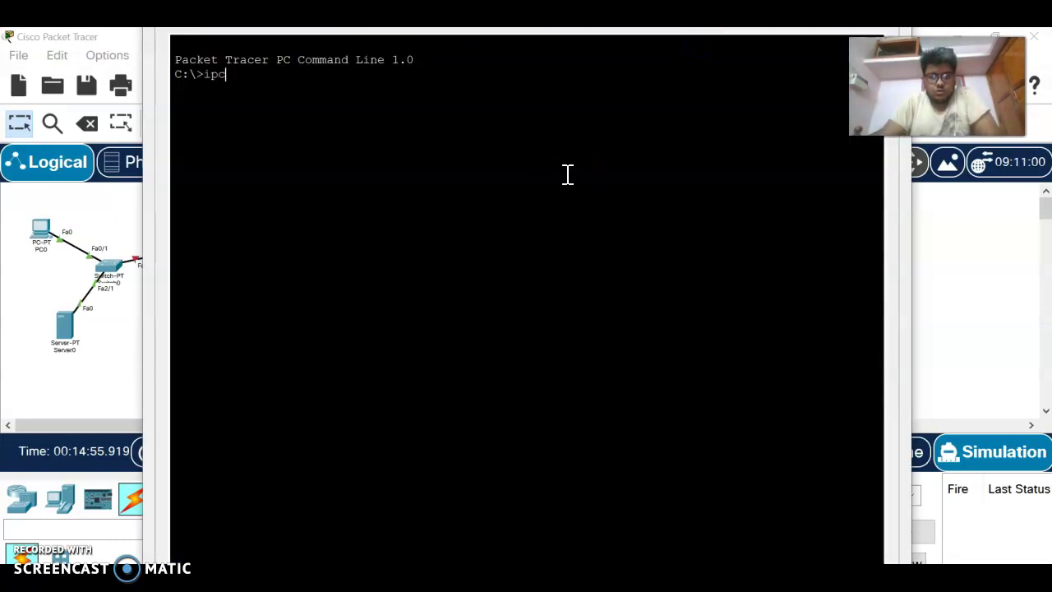
key("Return")
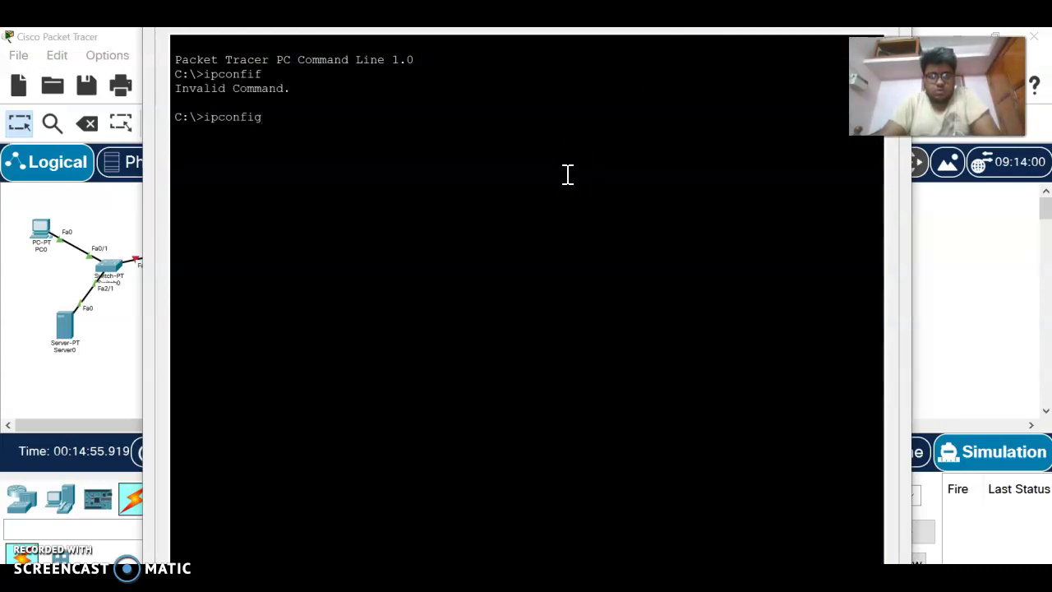
key("Return")
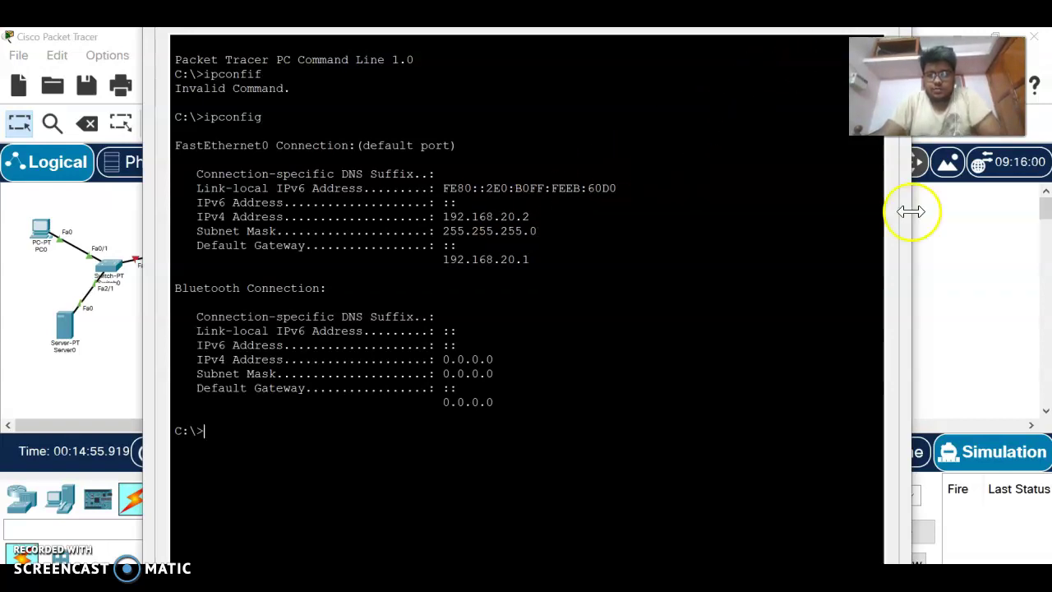
left_click(902, 31)
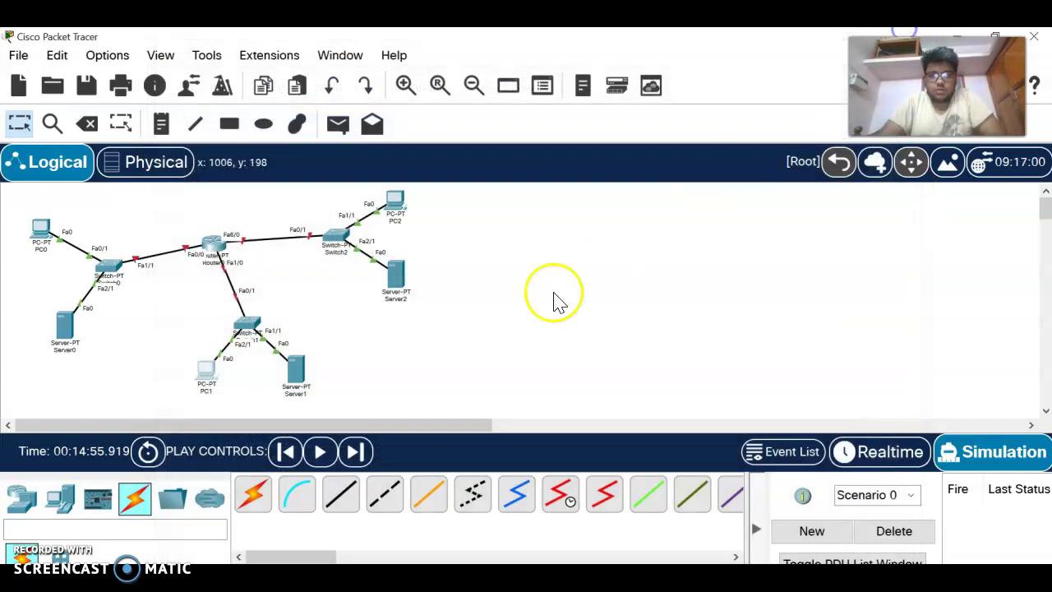
Run ipconfig in PC2's command prompt to check its addresses, then close the PC2 window.
left_click(402, 201)
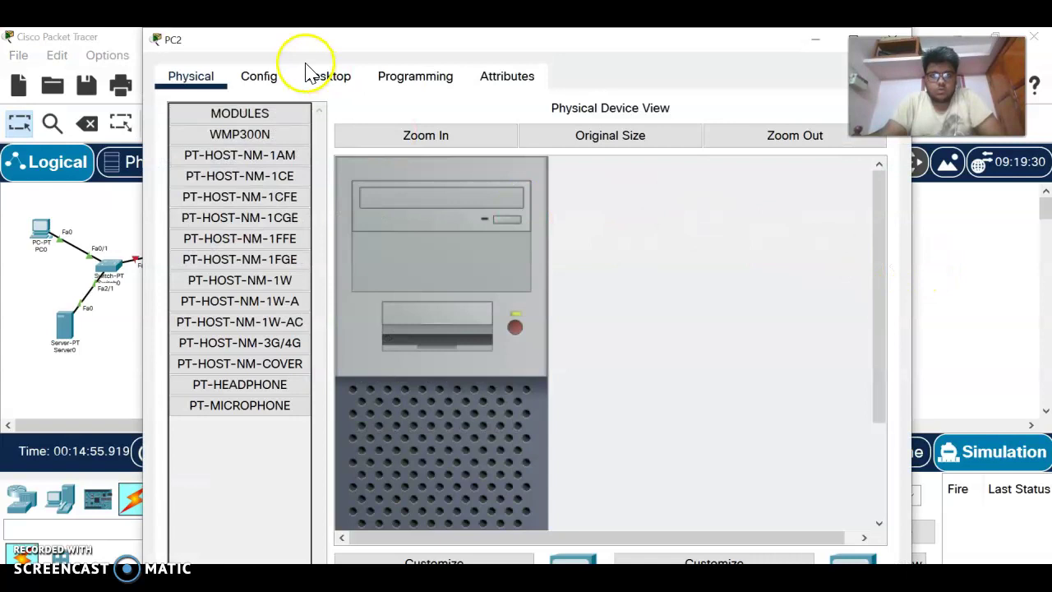
left_click(321, 79)
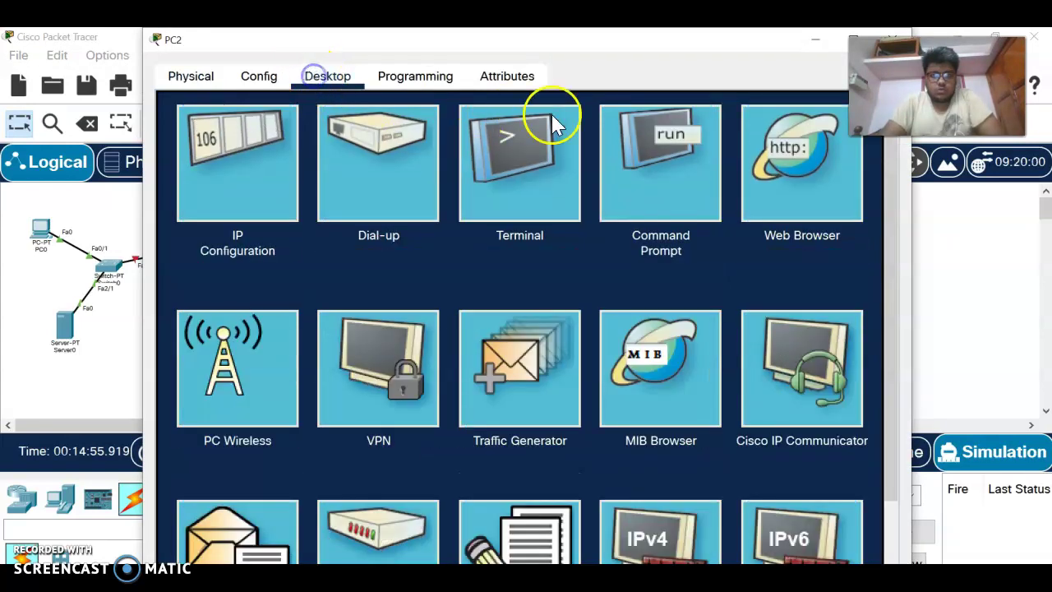
left_click(694, 146)
left_click(595, 292)
type("ip")
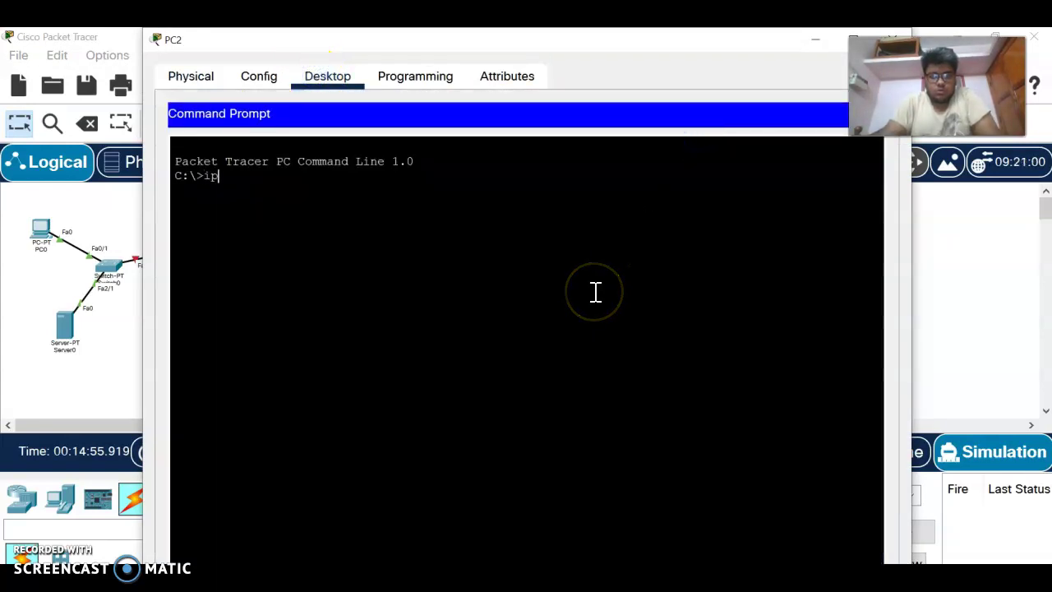
type("config")
key("Return")
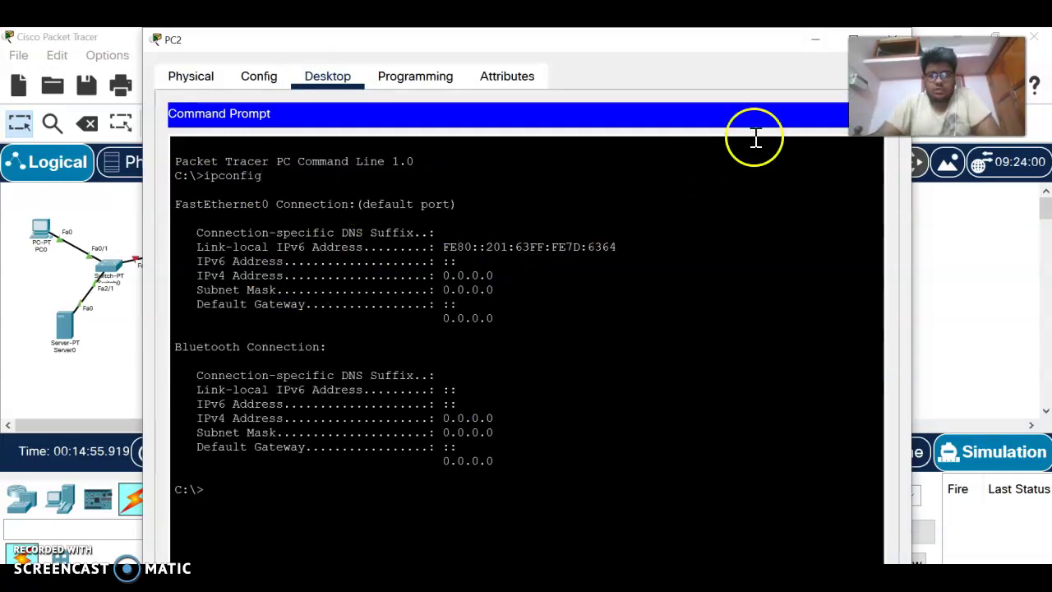
left_click(901, 36)
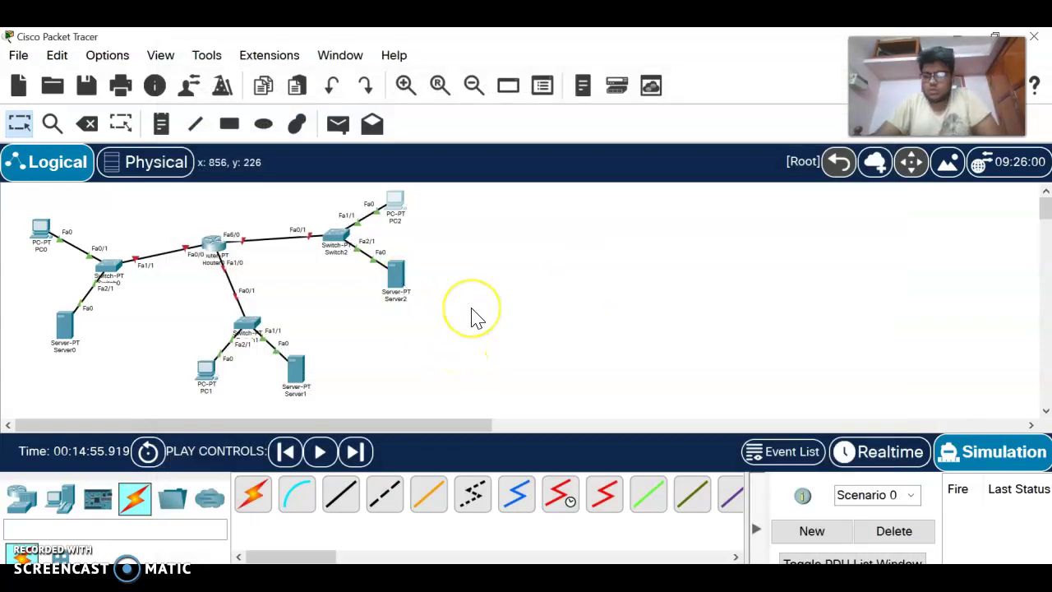
Open Router0 and try to access its IOS command line interface.
left_click(227, 240)
left_click(225, 242)
left_click(219, 243)
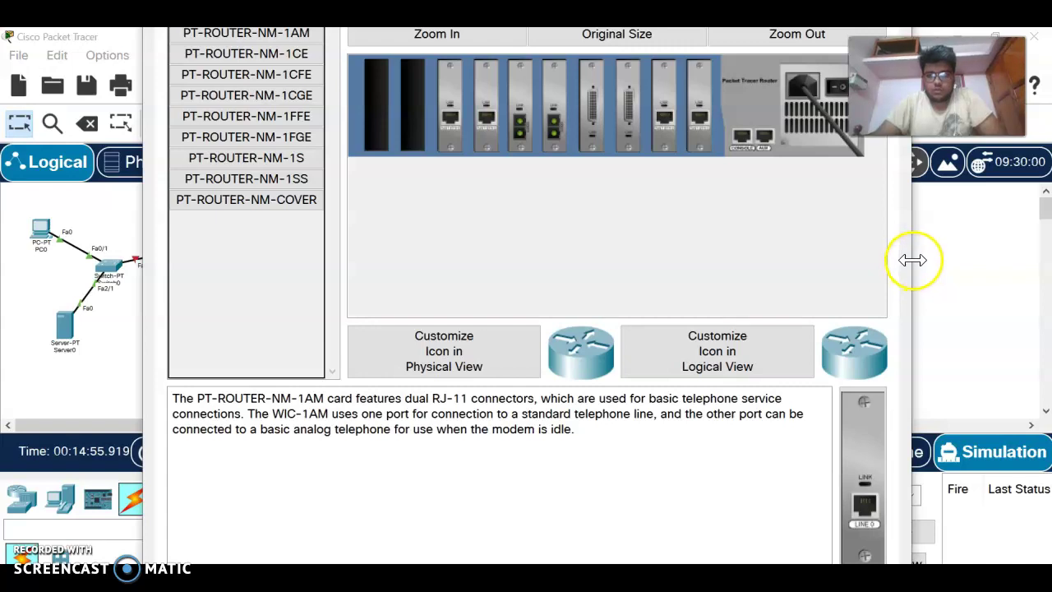
left_click(834, 276)
left_click(465, 201)
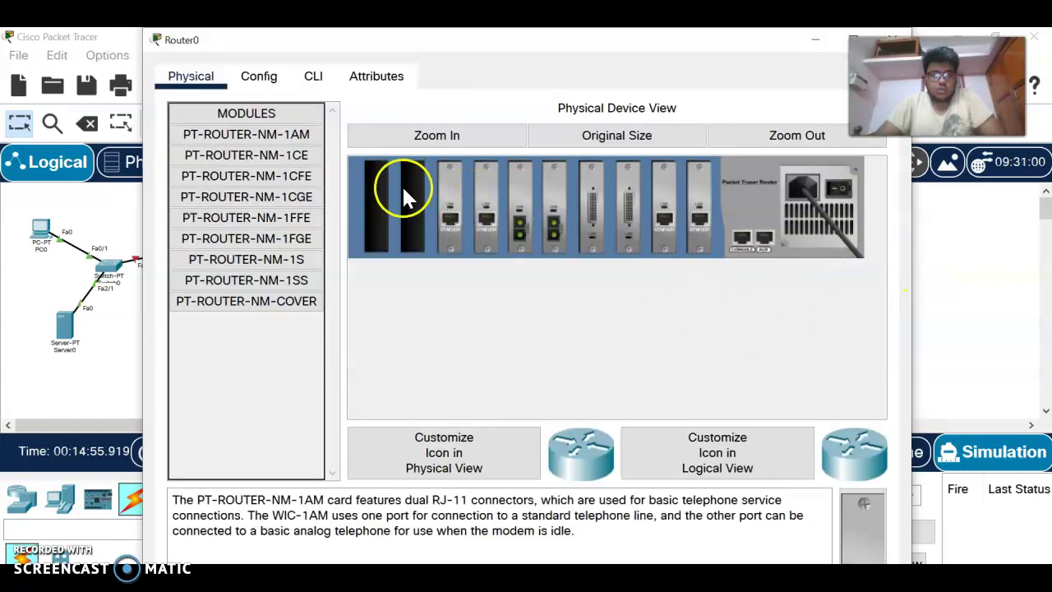
left_click(319, 83)
left_click(674, 404)
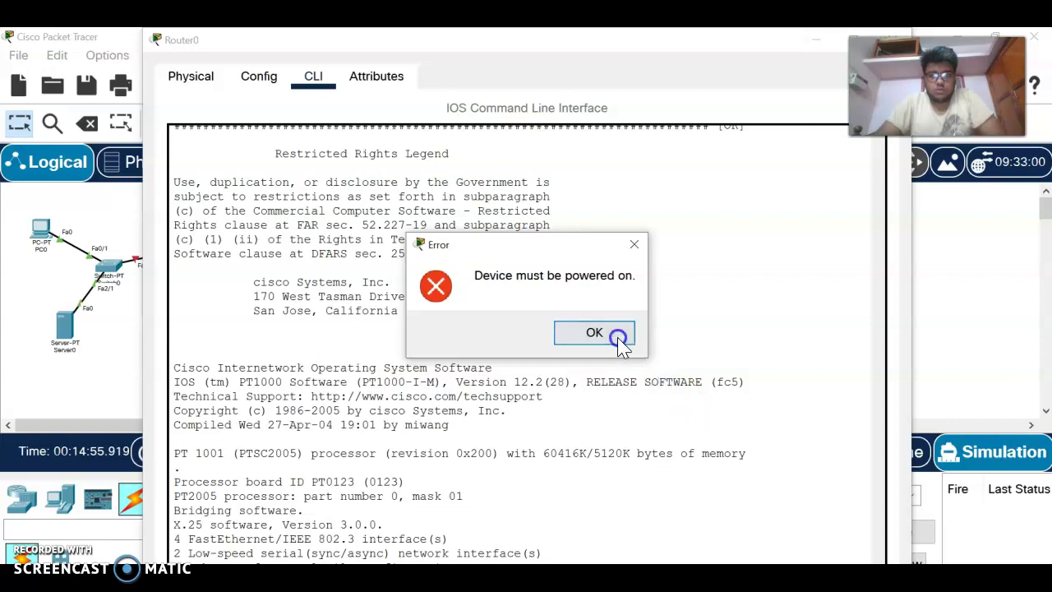
left_click(588, 329)
Switch on Router0's power in its physical device view and close the router's window.
left_click(822, 188)
left_click(822, 188)
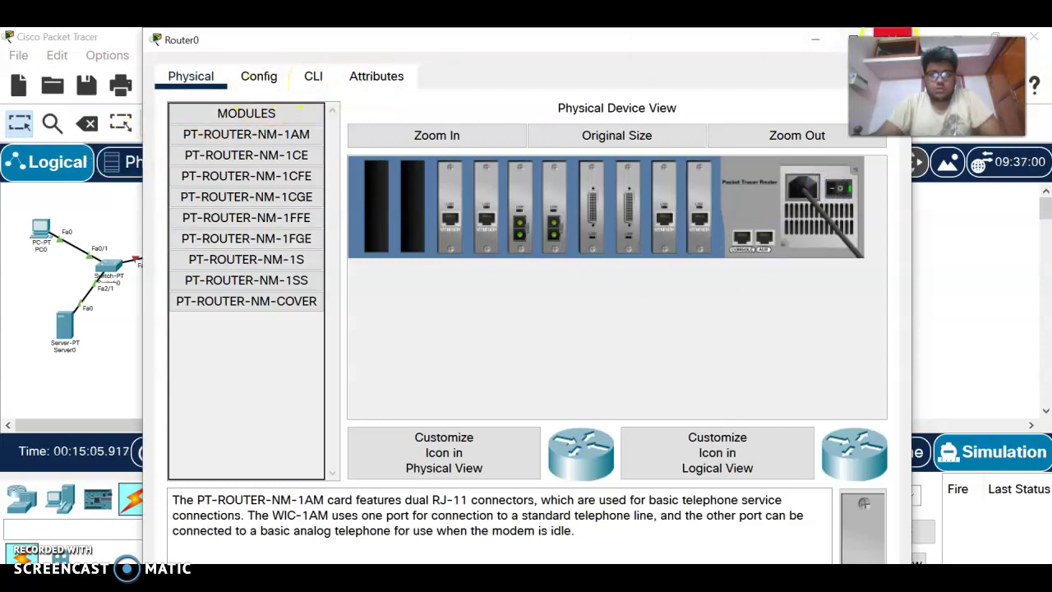
left_click(891, 39)
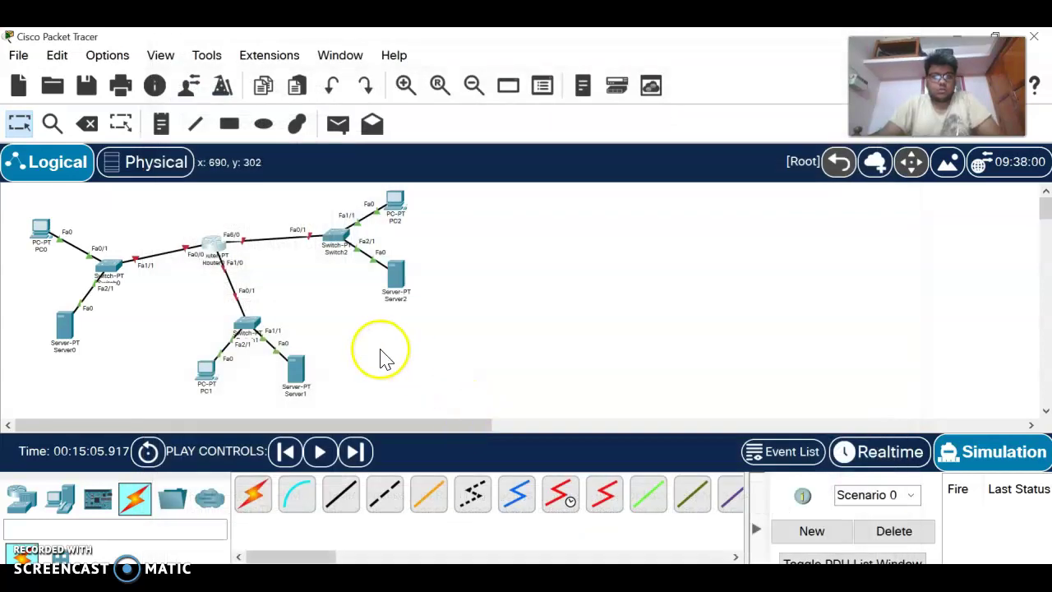
Open Router0's IOS command line interface in an enlarged window and review its boot output.
left_click(216, 251)
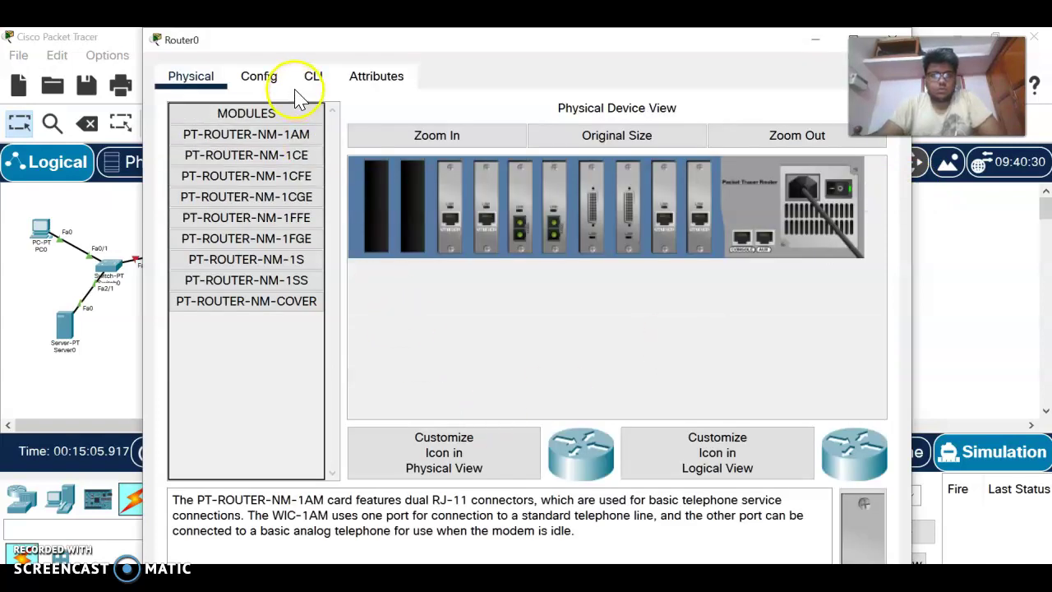
left_click(312, 78)
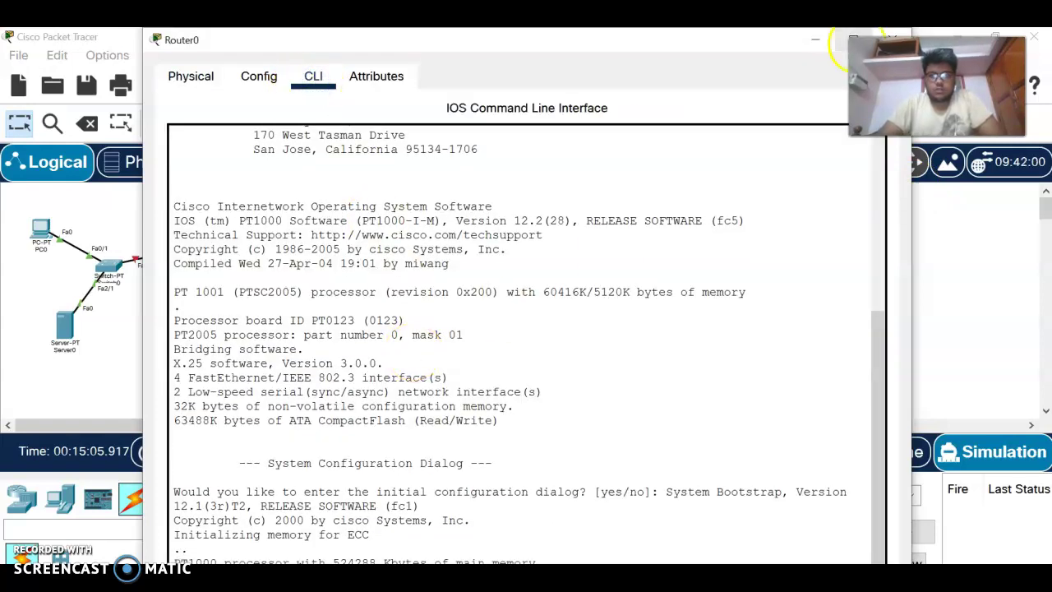
left_click(853, 39)
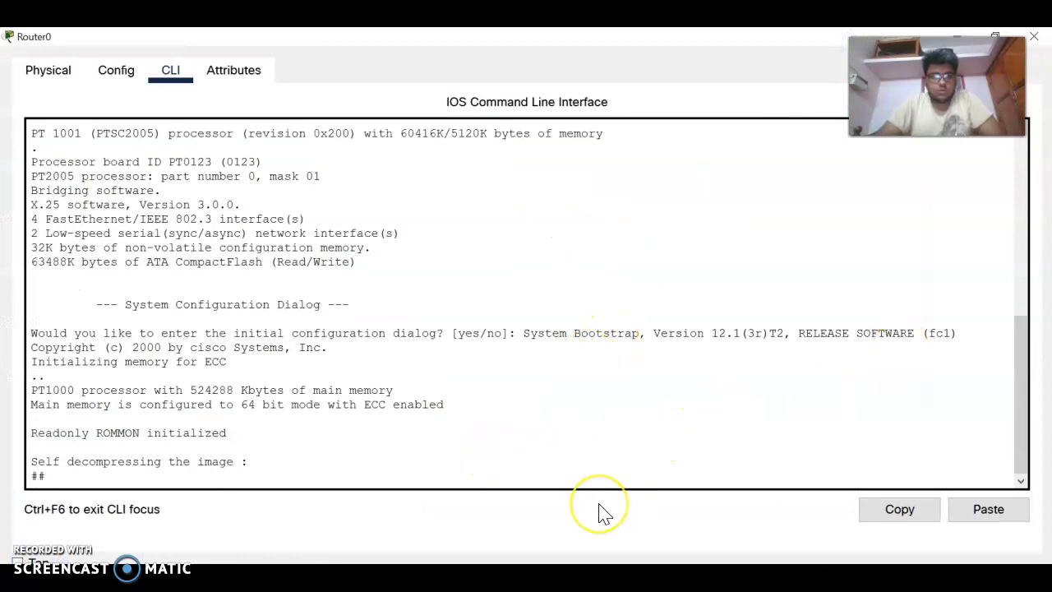
scroll(625, 387, "up", 15)
left_click(468, 461)
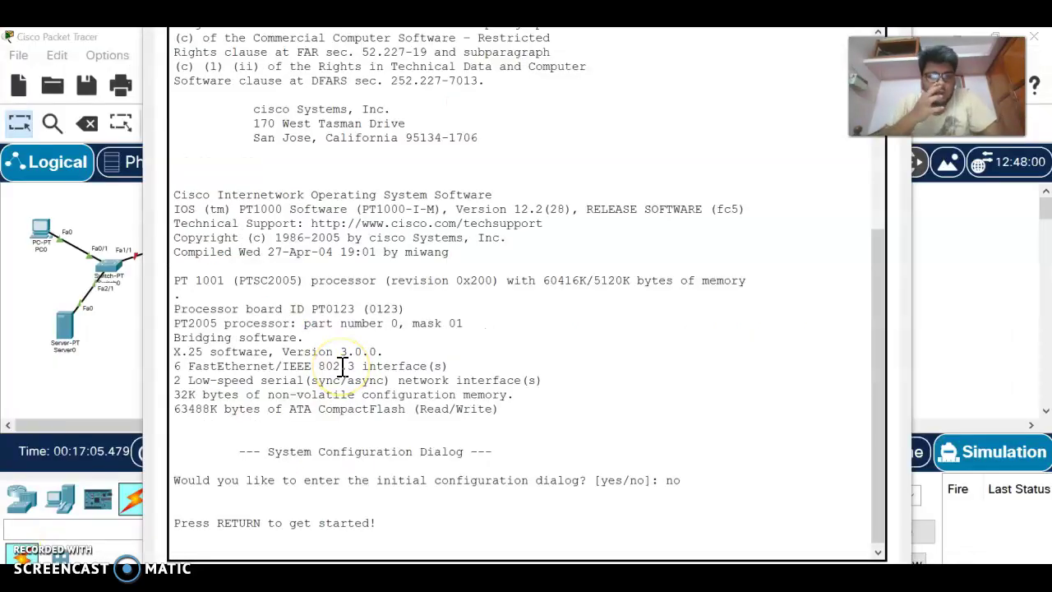
Start Router2's command line session in an enlarged window and enter global configuration mode with enable and configure terminal.
left_click(701, 493)
left_click_drag(886, 206, 902, 212)
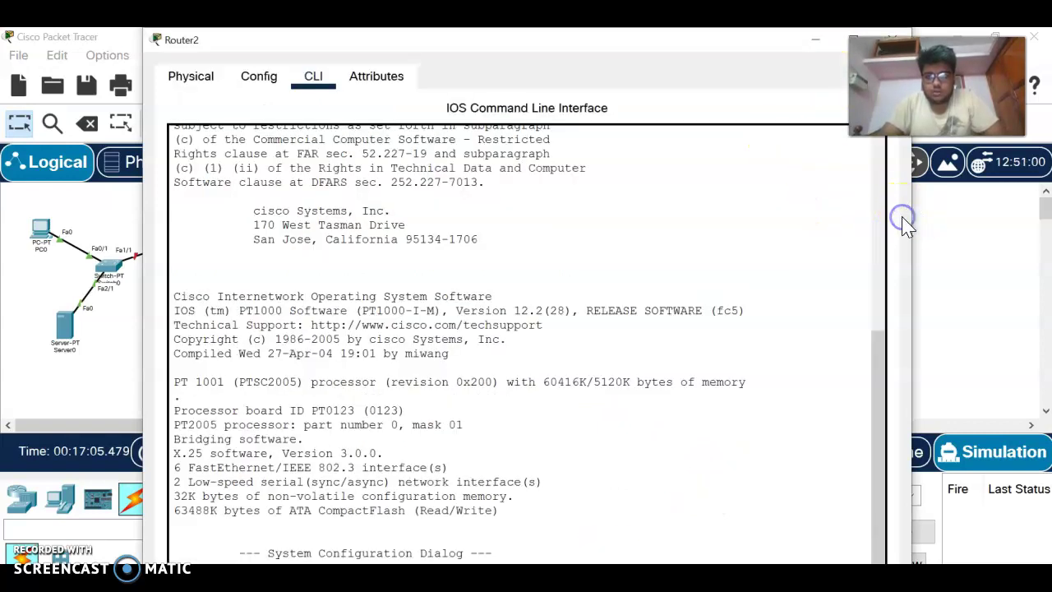
left_click(854, 39)
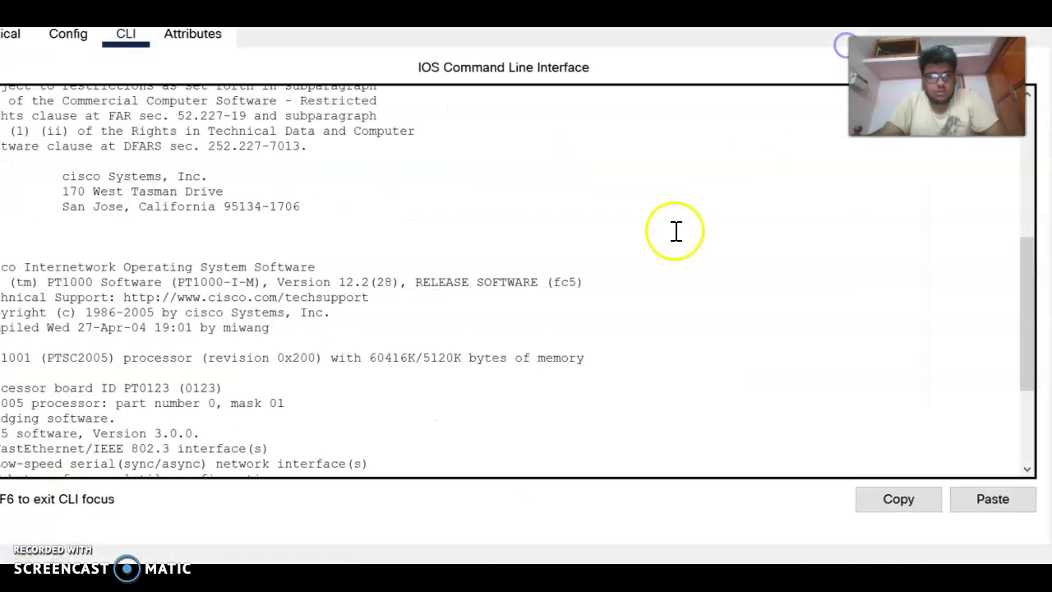
scroll(604, 427, "down", 4)
left_click(583, 462)
key("Return")
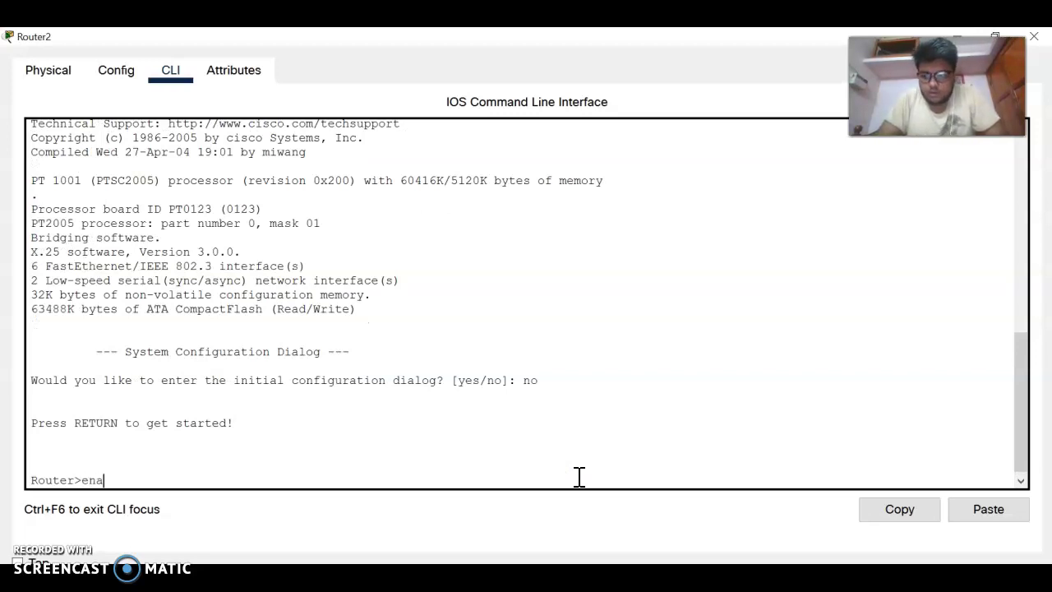
key("Return")
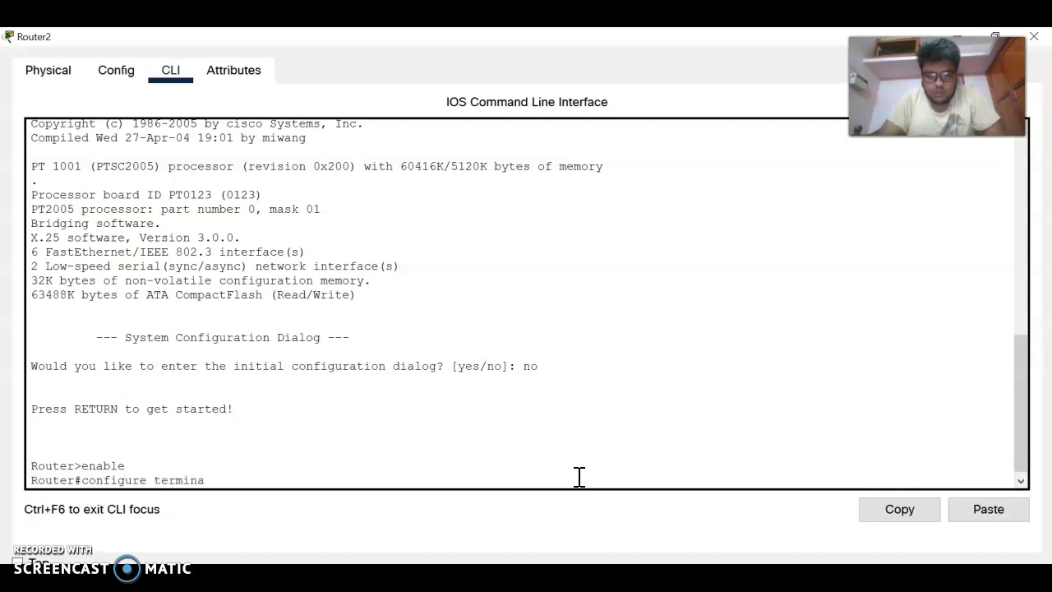
key("Return")
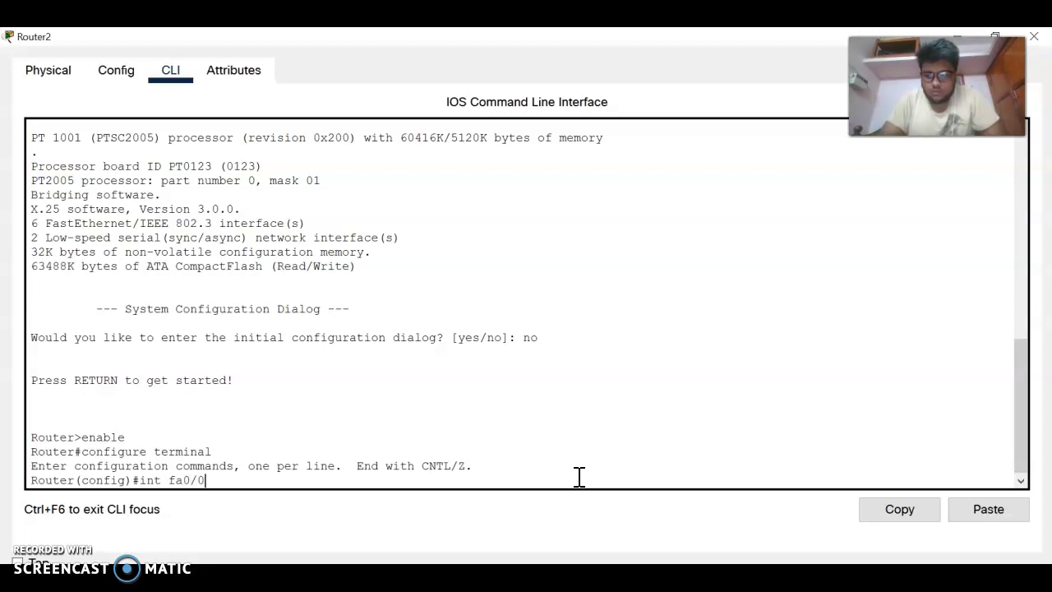
Select interface fa0/0 on Router2 and assign it IP address 192.168.10.2 with mask 255.255.255.0.
key("Return")
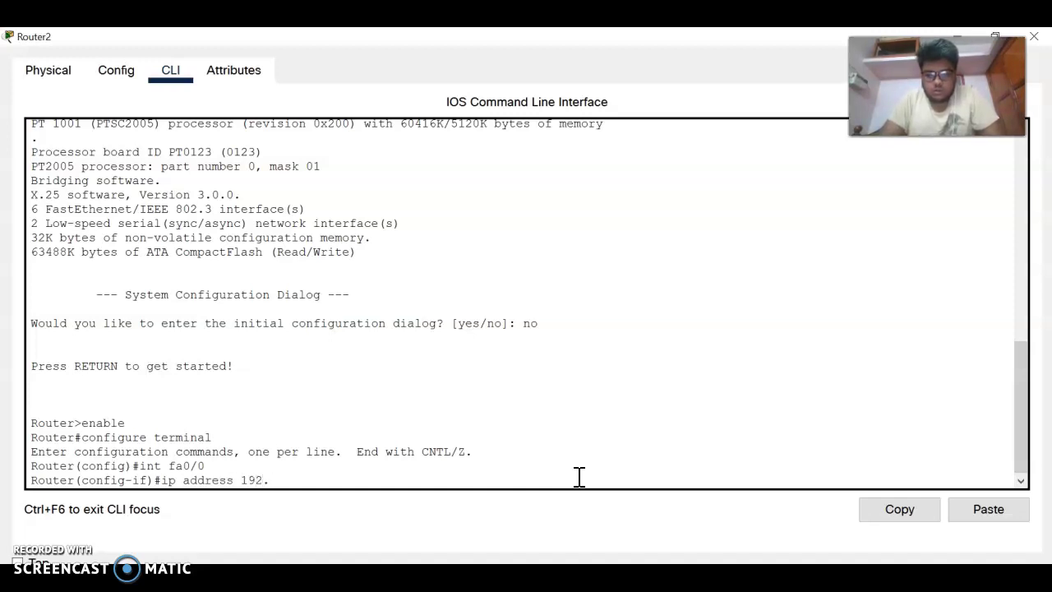
type("68.10.2 255.255.255.0")
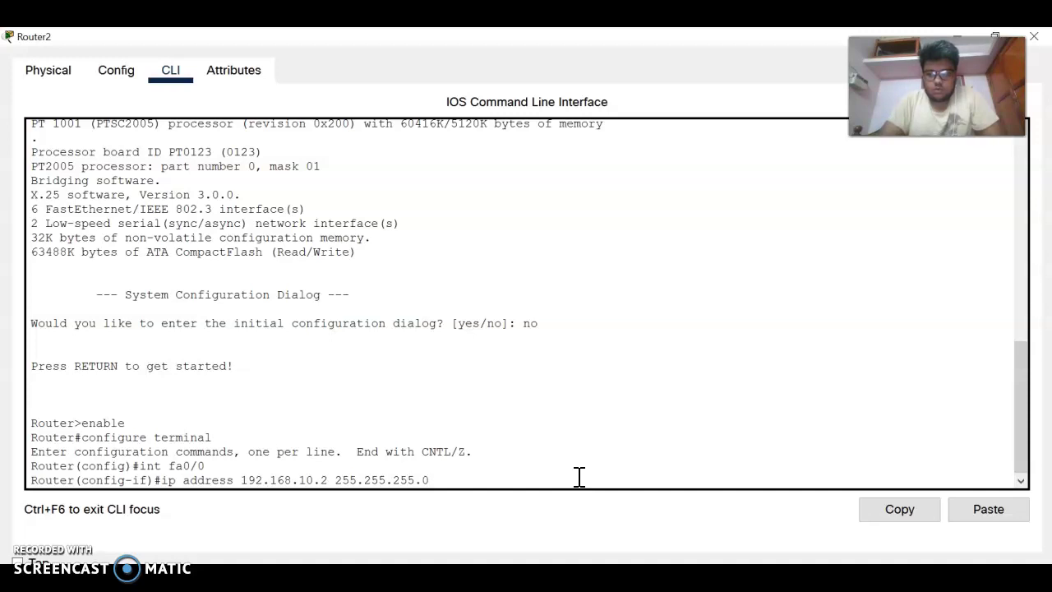
key("Return")
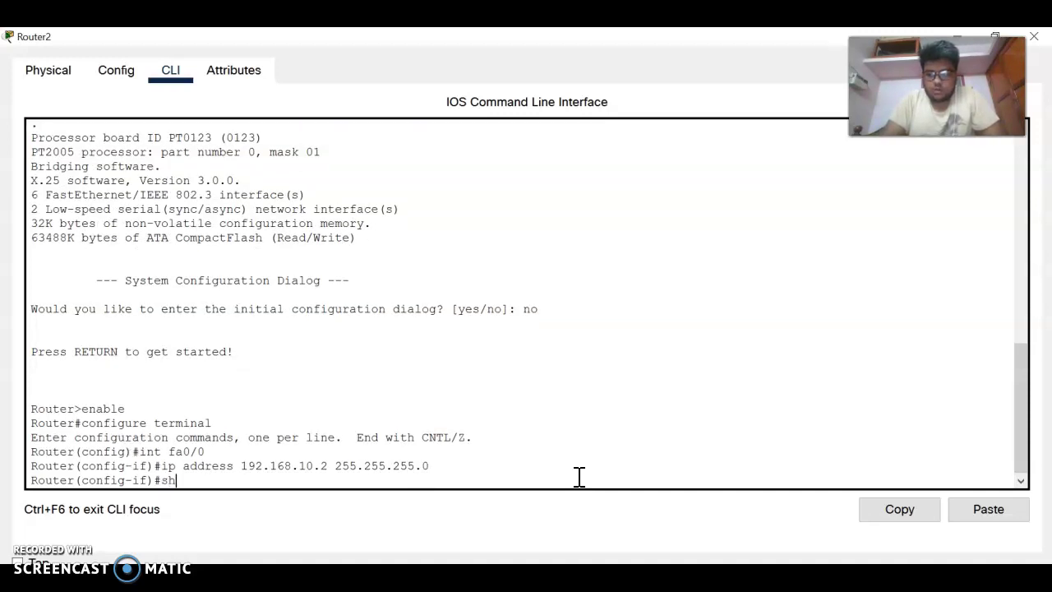
Bring up Router2's fa0/0 interface with the no shutdown command.
type("sh")
key("BackSpace")
key("BackSpace")
type("no")
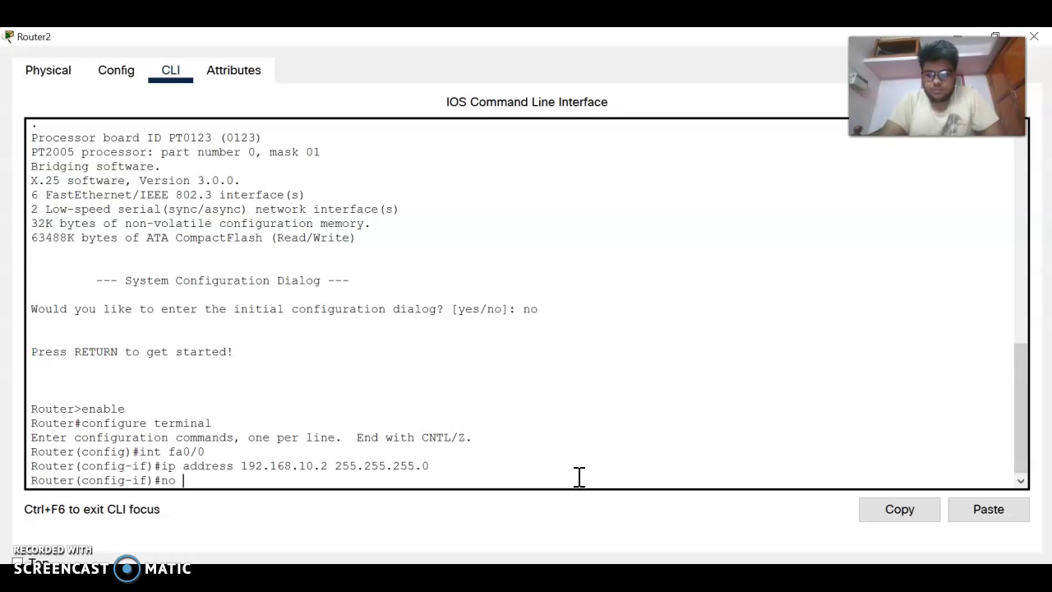
type(" shutd")
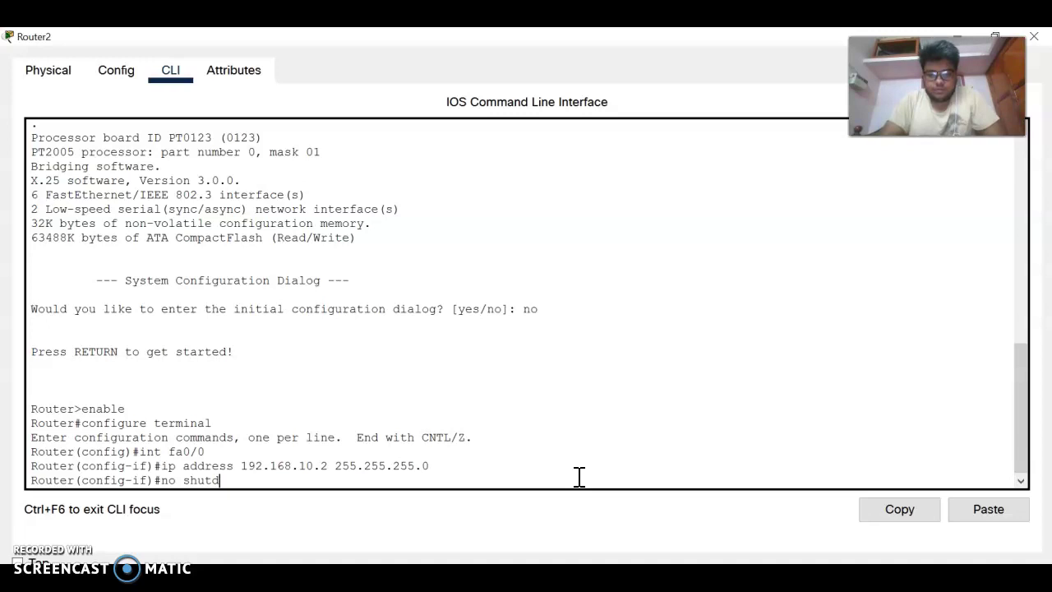
type("own")
key("Return")
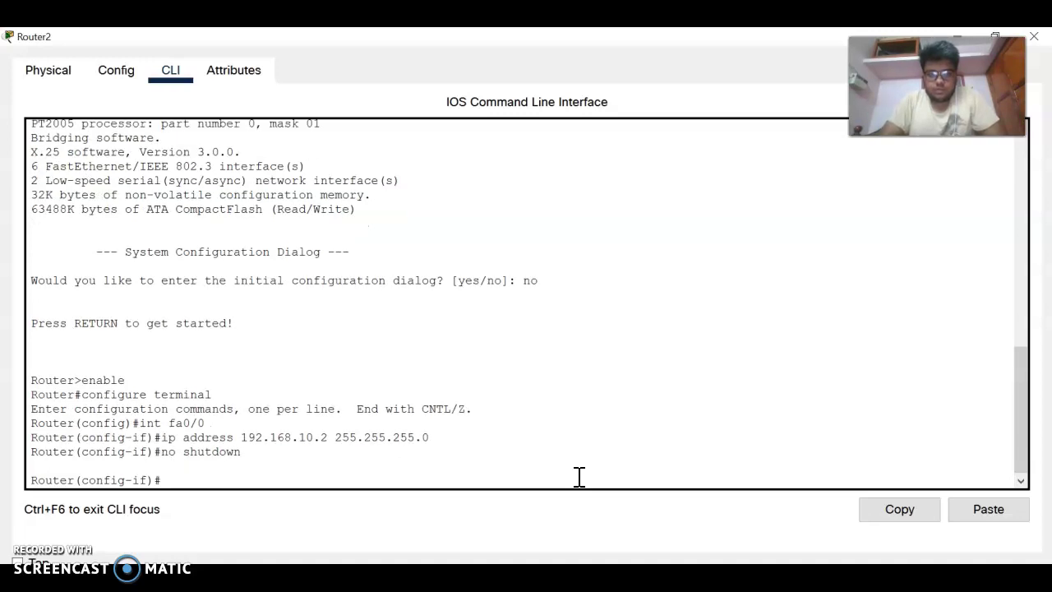
Recall the earlier int fa0/0 command at Router2's interface configuration prompt for editing.
key("Up")
key("Up")
key("Up")
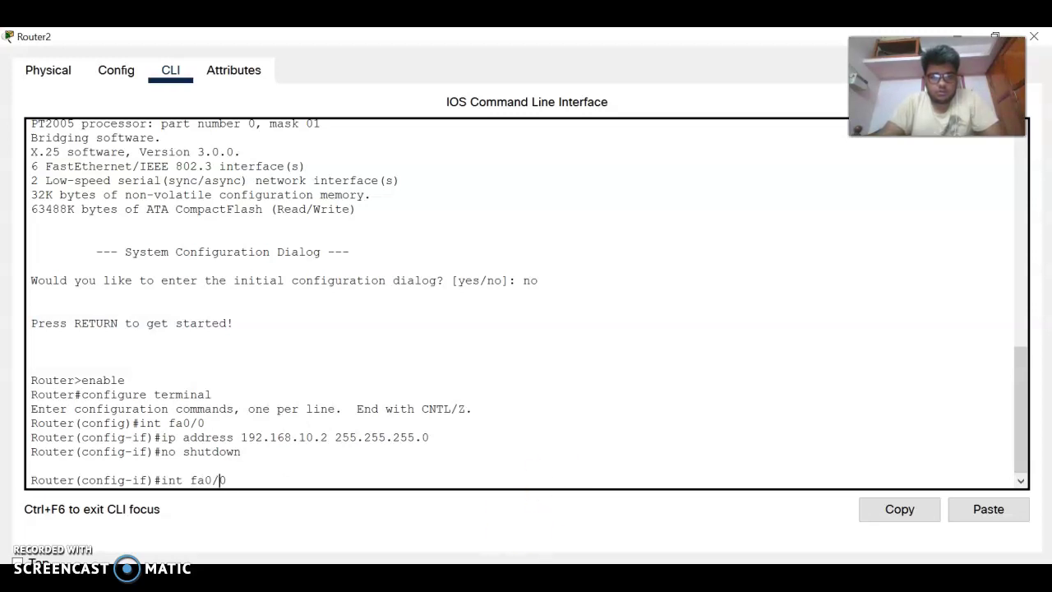
left_click(493, 562)
key("alt+Tab")
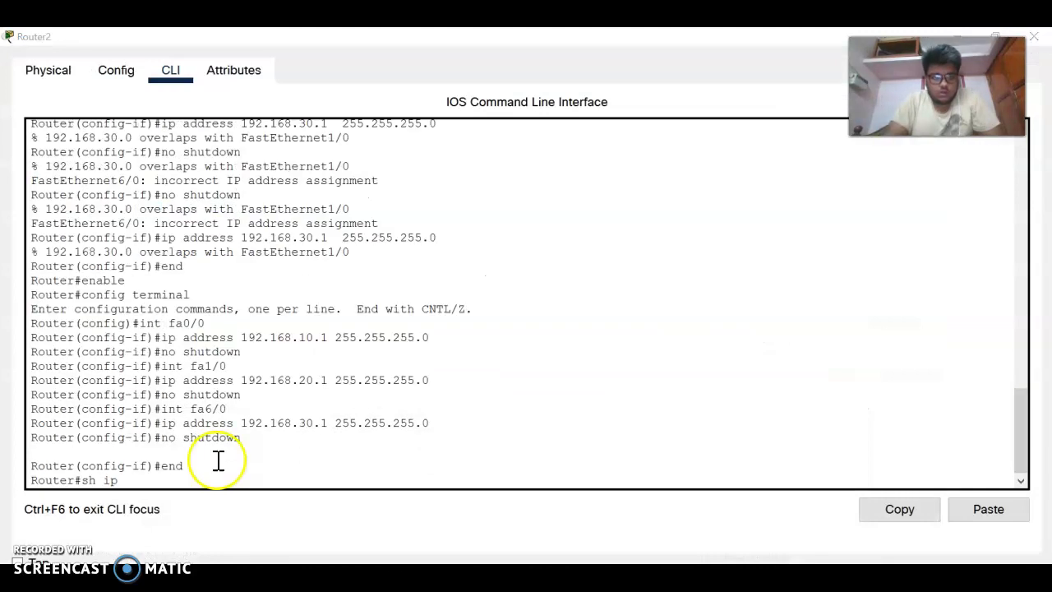
Run sh ip route on Router2 to check its connected networks, then close the router's window.
left_click(223, 468)
left_click(200, 482)
type("route")
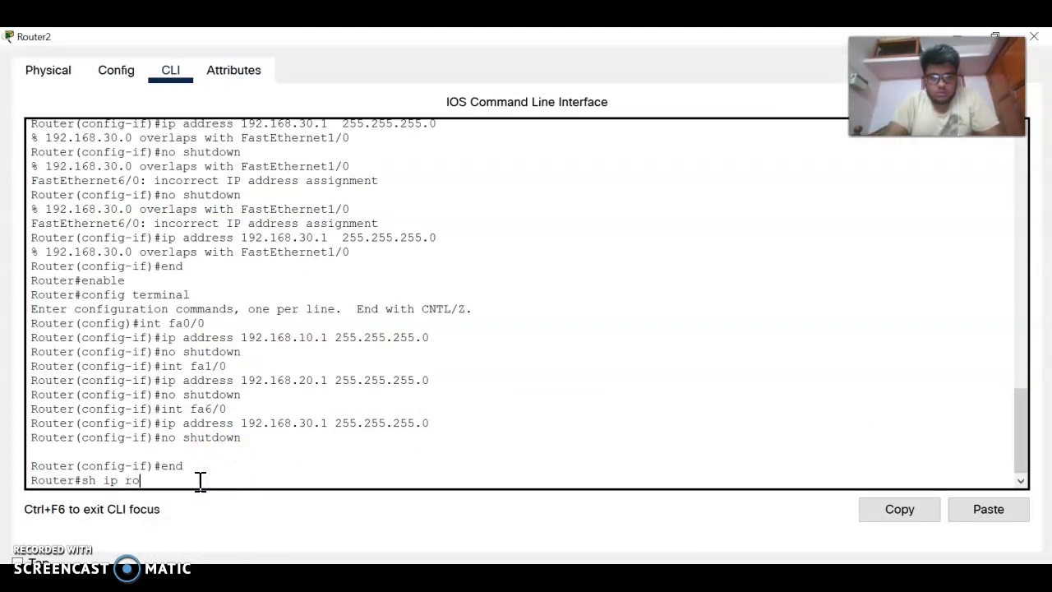
key("Return")
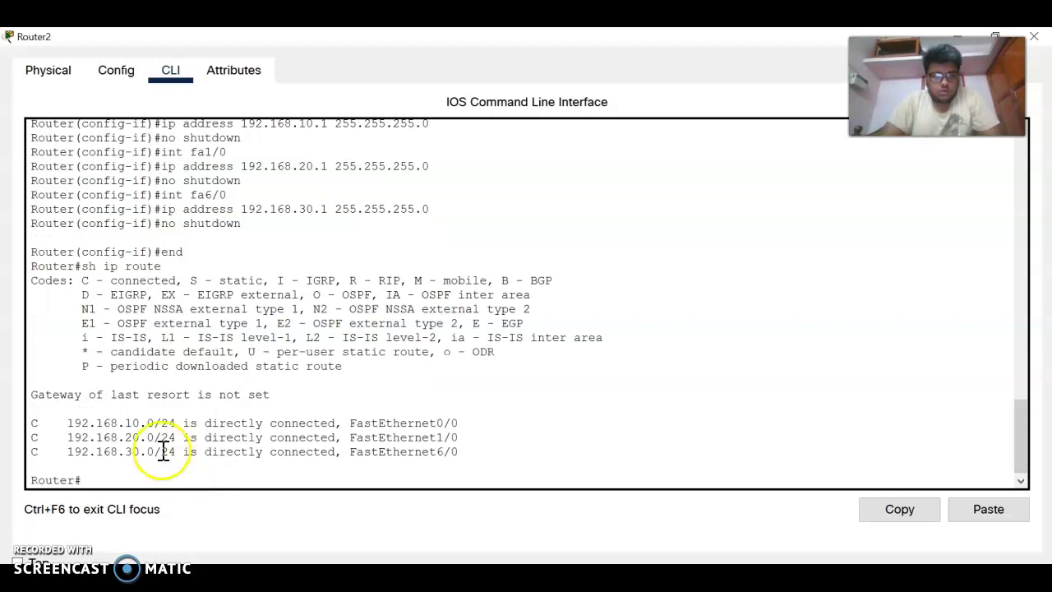
left_click(315, 393)
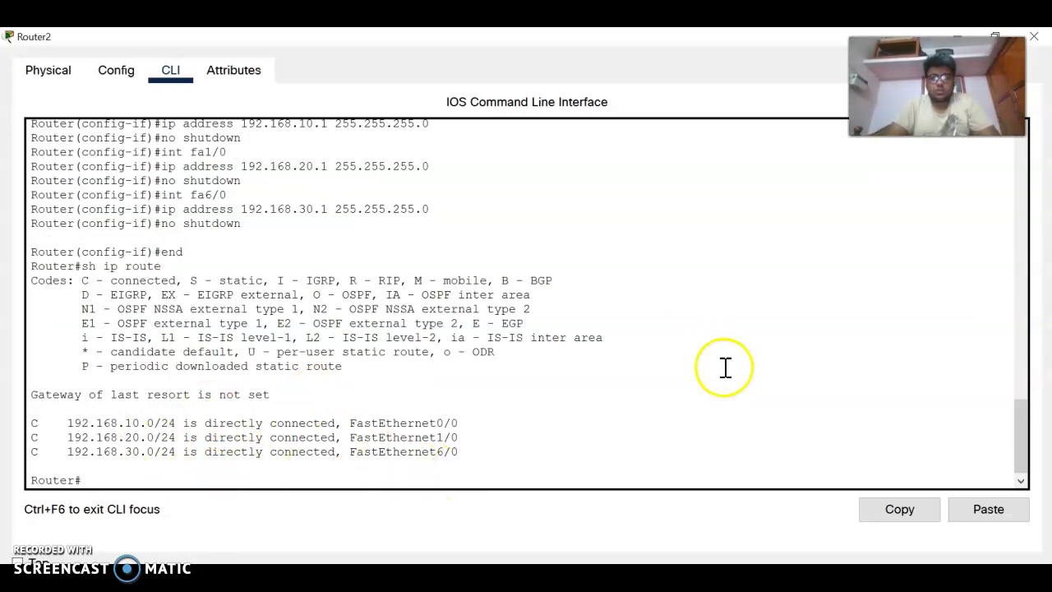
left_click(1034, 37)
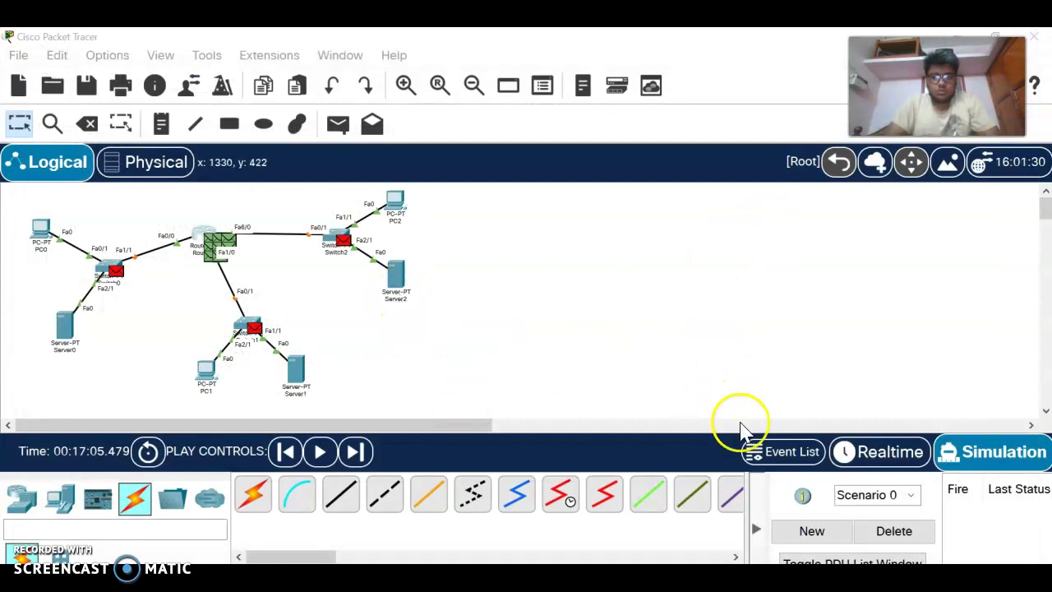
Delete the current PDU scenario, send a simple PDU from PC0 to Server0 and check its status in the PDU list.
left_click(894, 533)
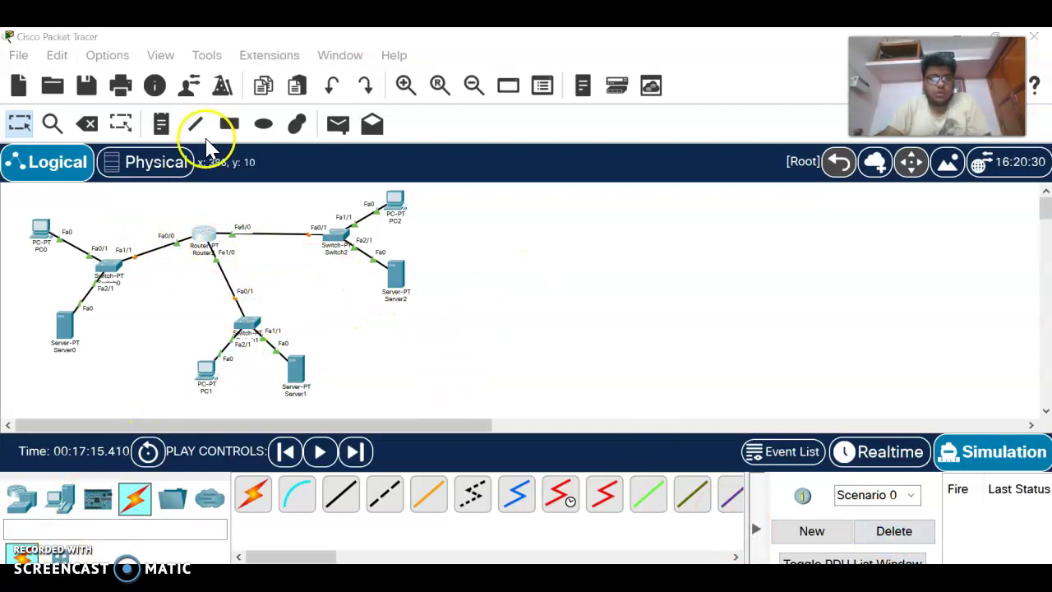
left_click(337, 124)
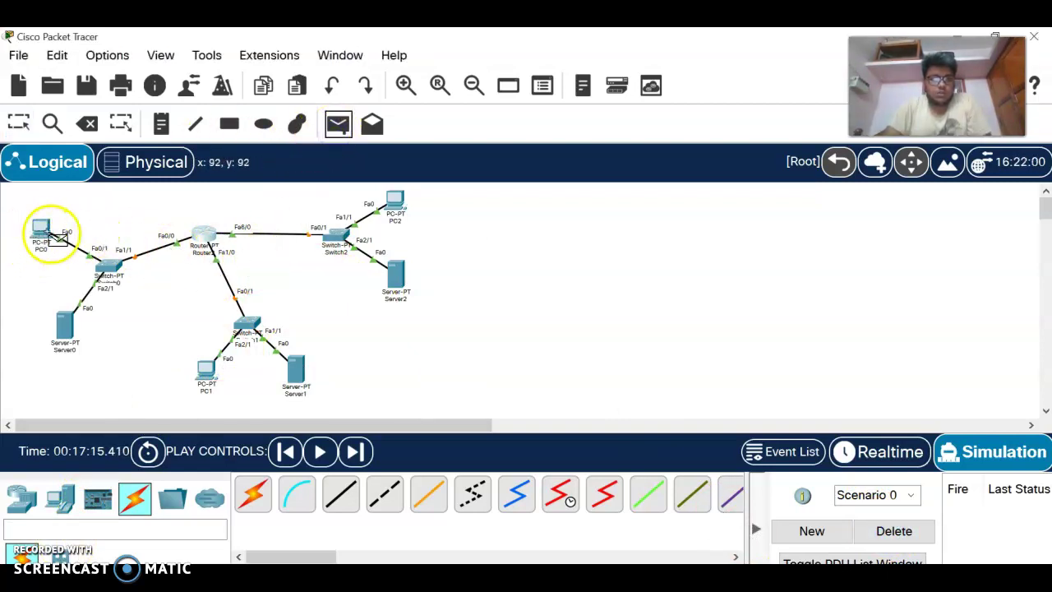
left_click(43, 234)
left_click(66, 325)
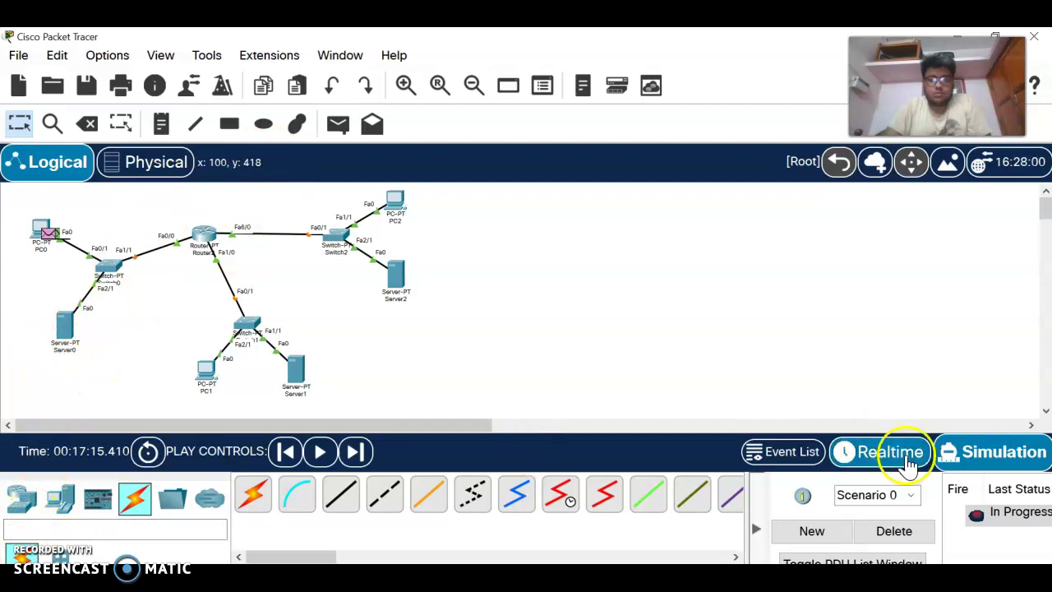
left_click(984, 469)
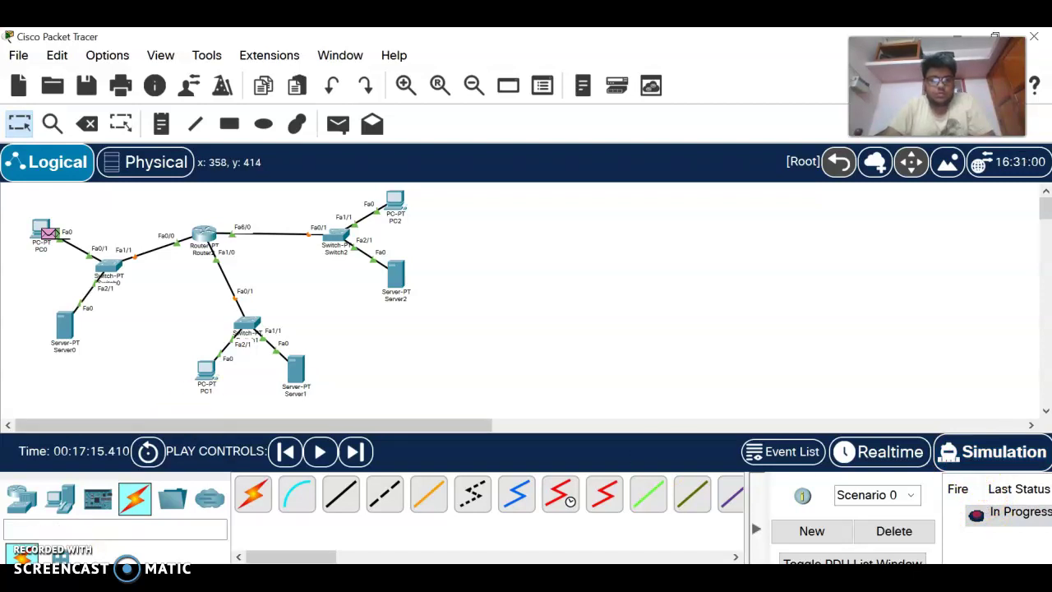
scroll(1020, 526, "right", 5)
scroll(1020, 526, "left", 4)
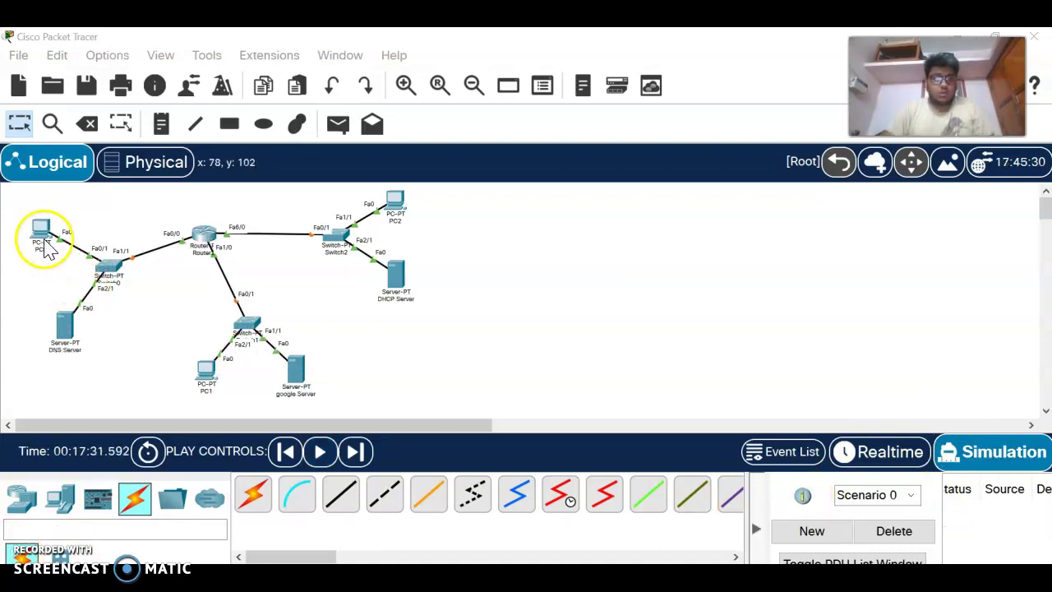
Open PC0's web browser and load the web page at 192.168.10.3.
left_click(43, 234)
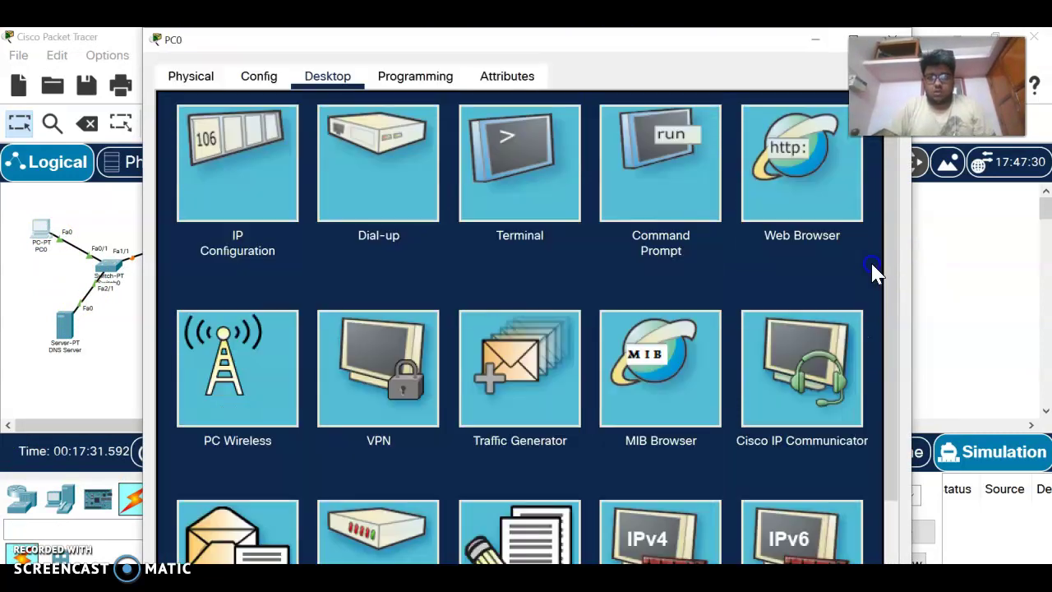
left_click(803, 184)
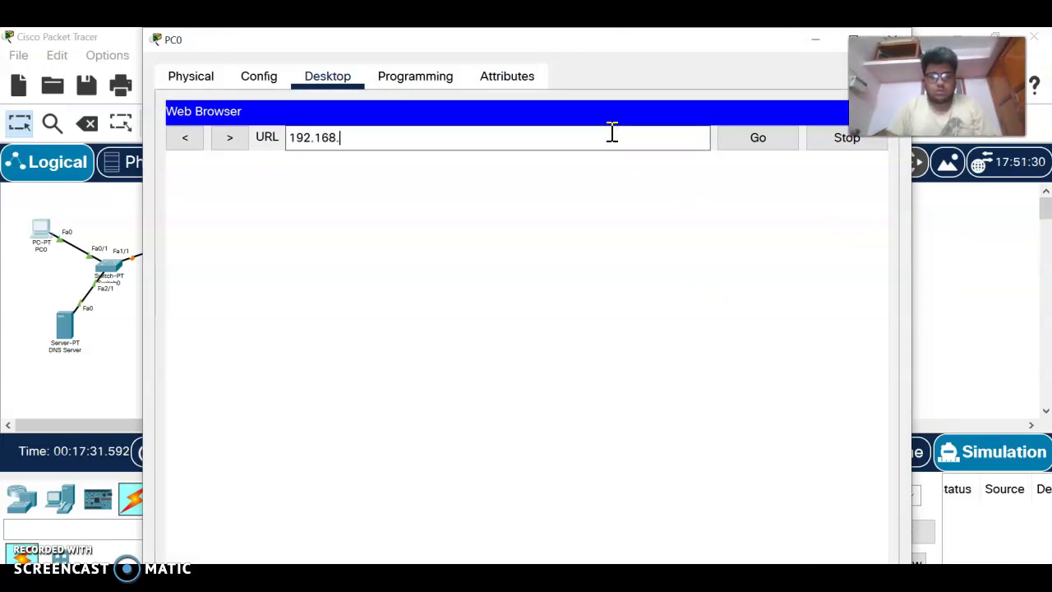
left_click(815, 39)
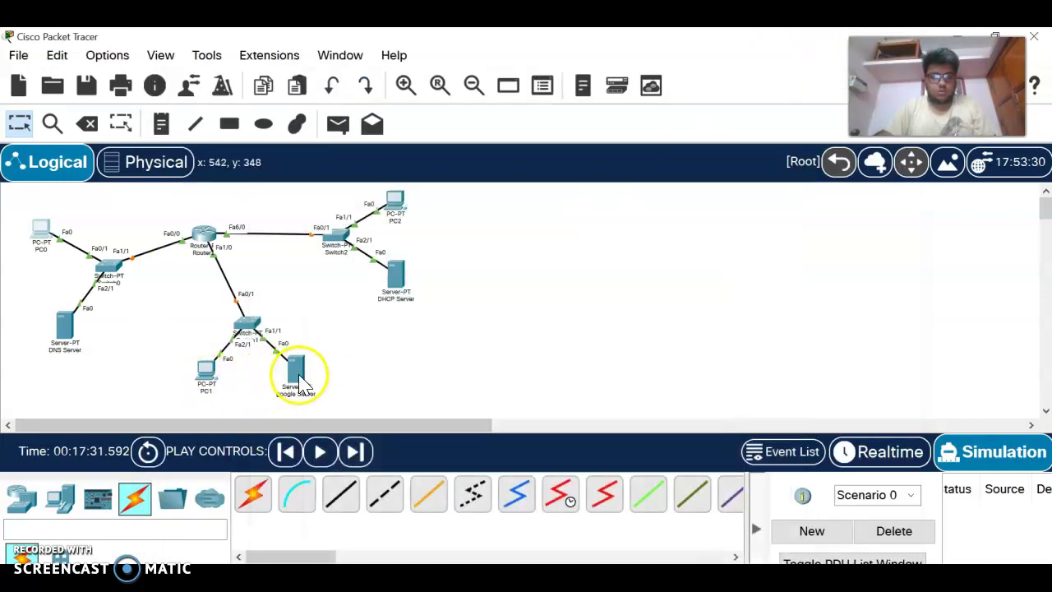
mouse_move(297, 380)
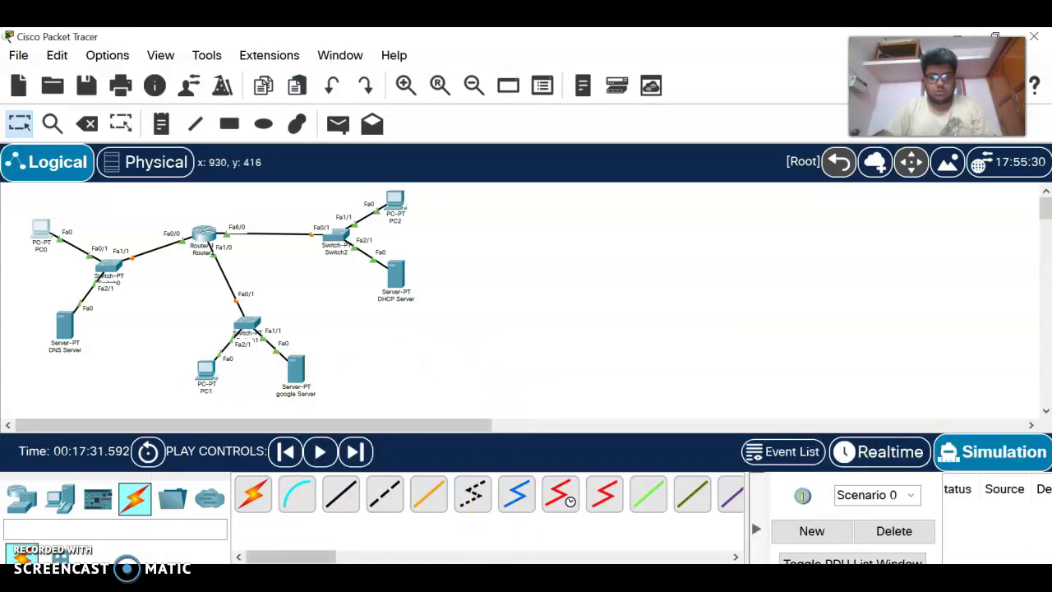
left_click(603, 531)
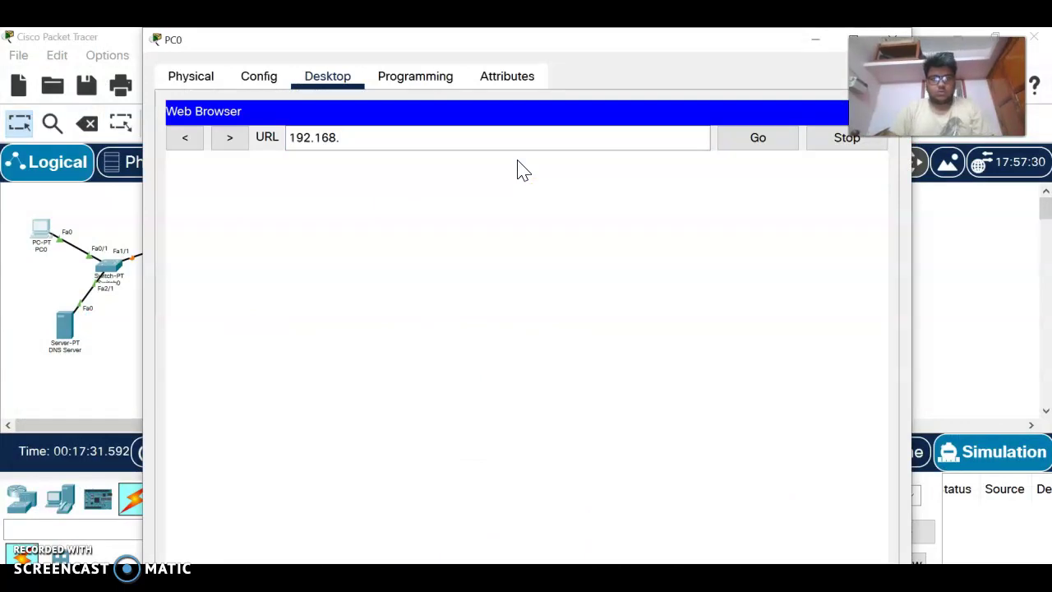
left_click(511, 139)
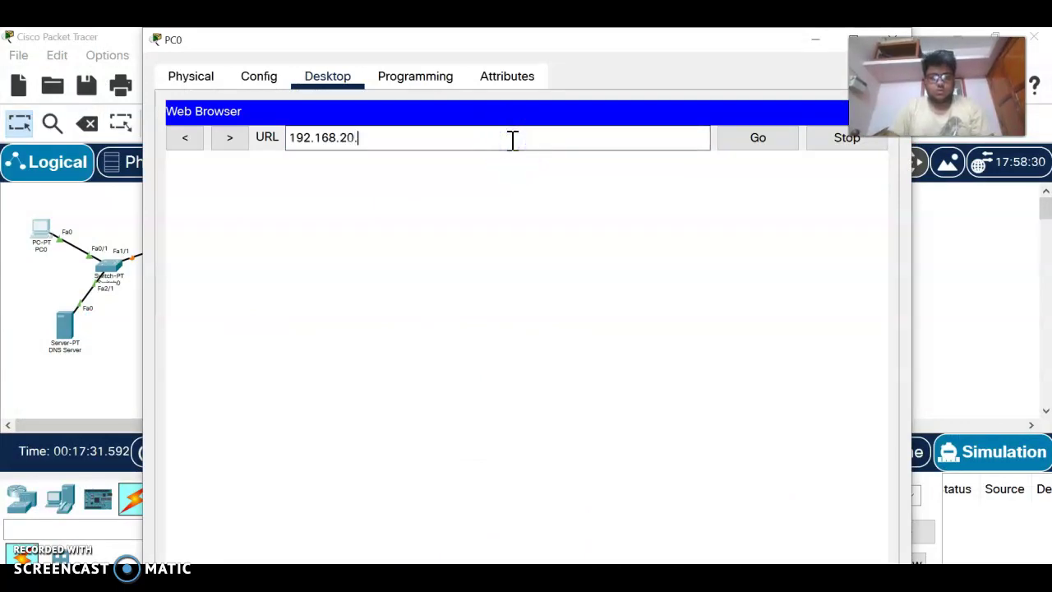
left_click(758, 144)
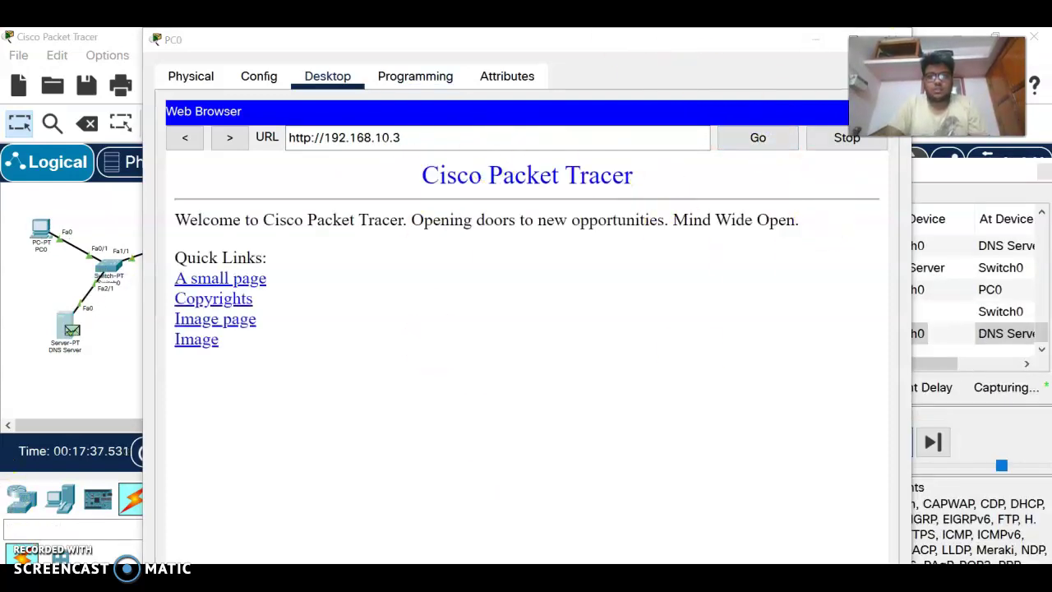
Close the PC0 window and the Simulation Panel, then delete the current PDU scenario.
left_click(892, 39)
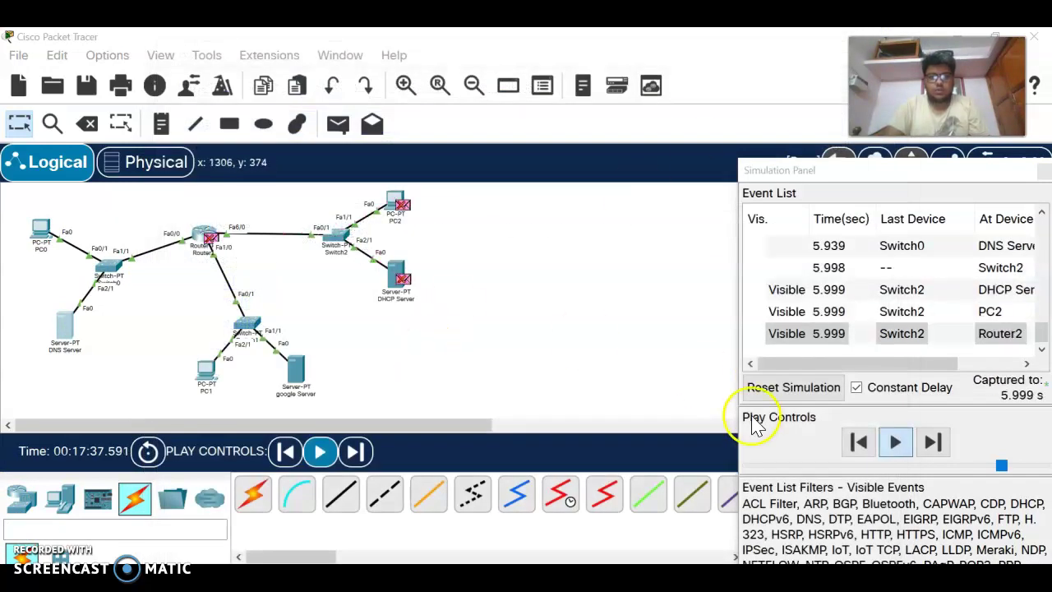
left_click(1041, 170)
left_click(875, 531)
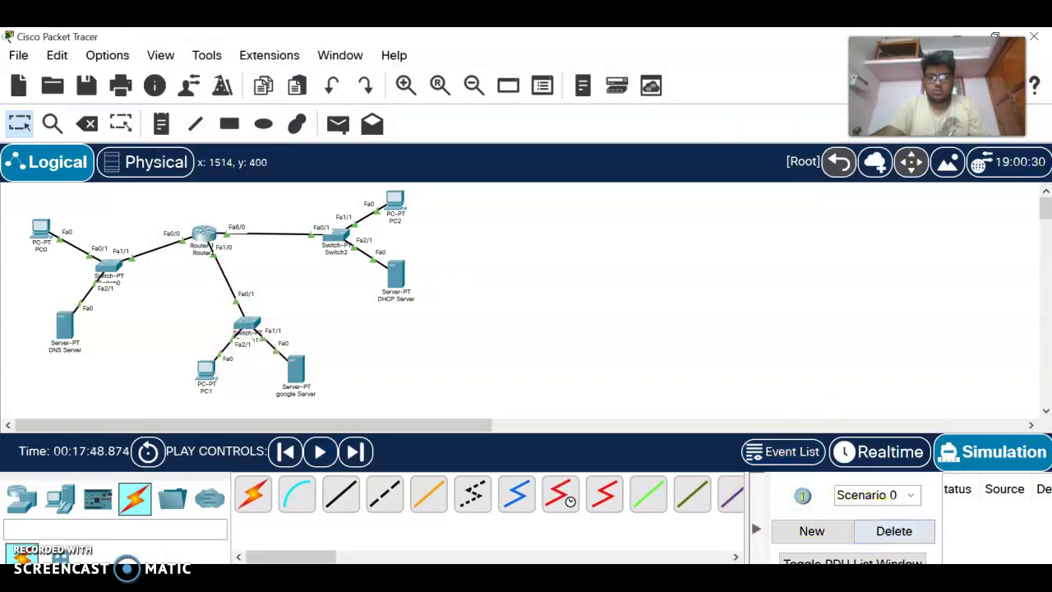
Switch PC2's IPv4 configuration on FastEthernet0 from static to DHCP, then close the PC2 window.
left_click(398, 215)
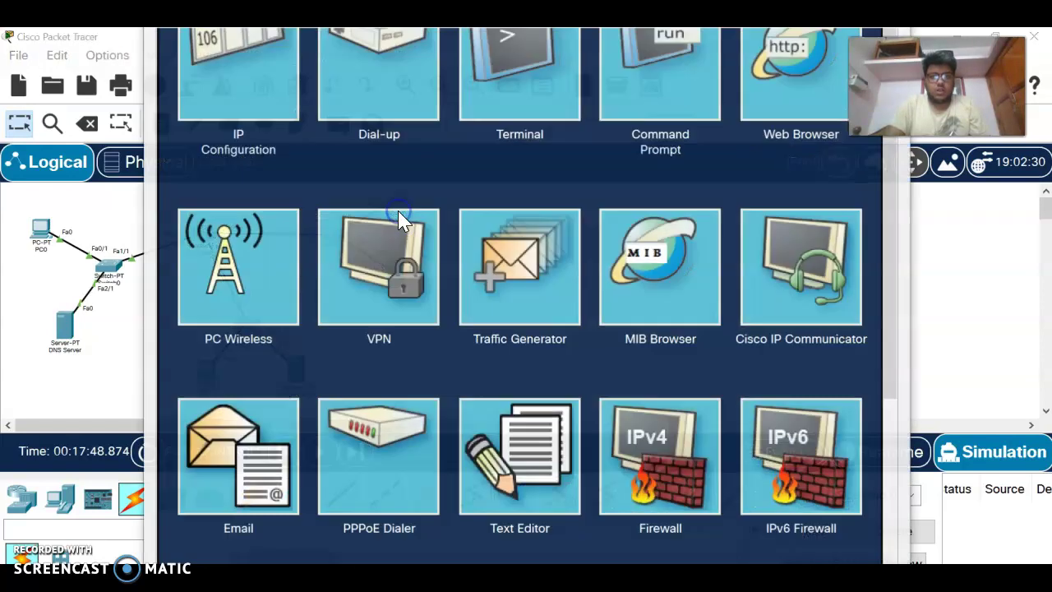
left_click(262, 94)
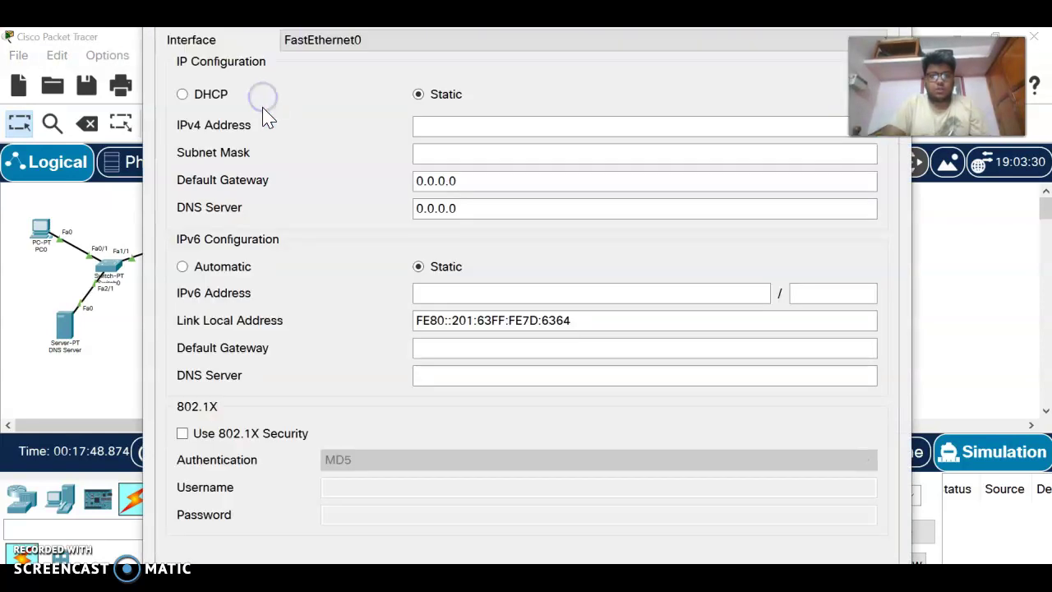
left_click(183, 96)
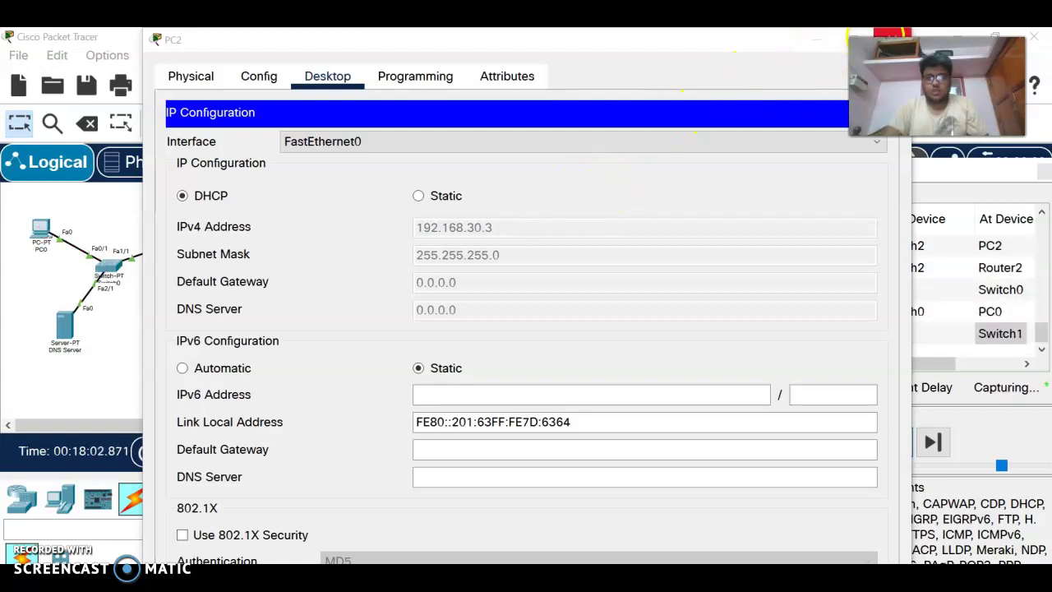
left_click(863, 38)
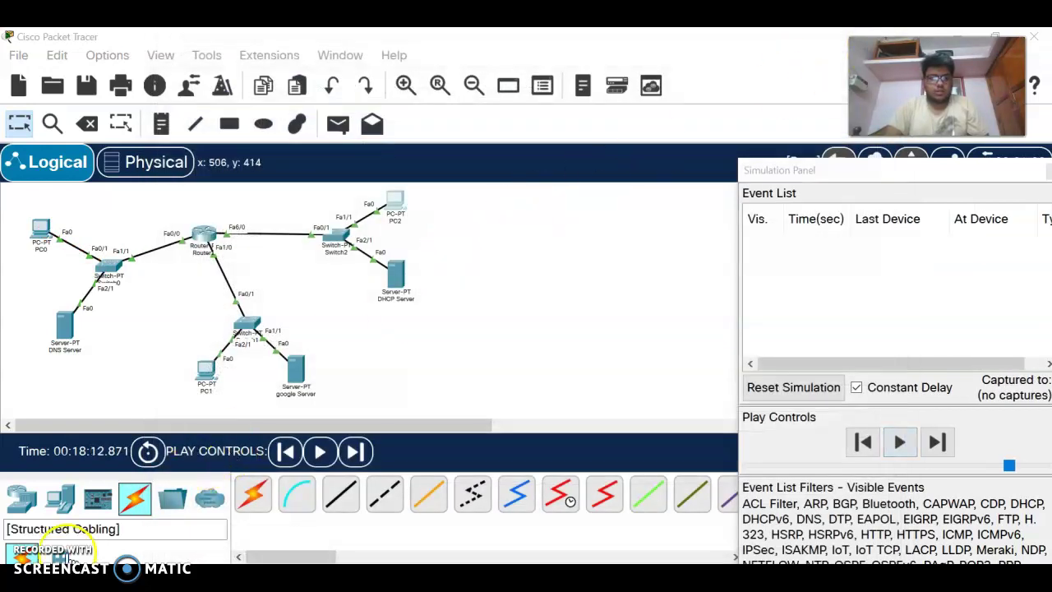
Add a laptop to the workspace below the DHCP Server.
left_click(60, 499)
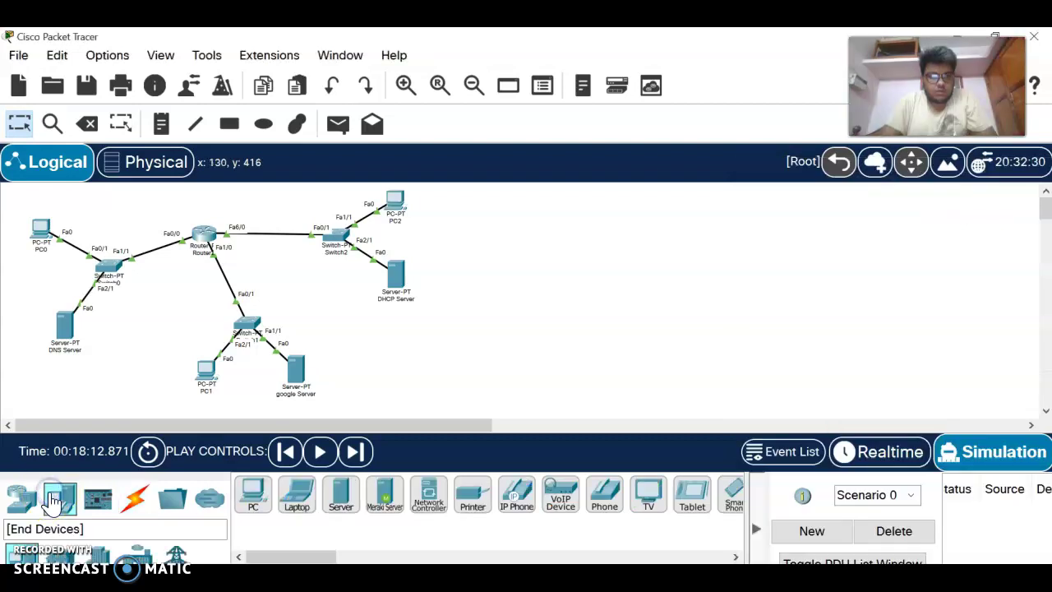
left_click(296, 496)
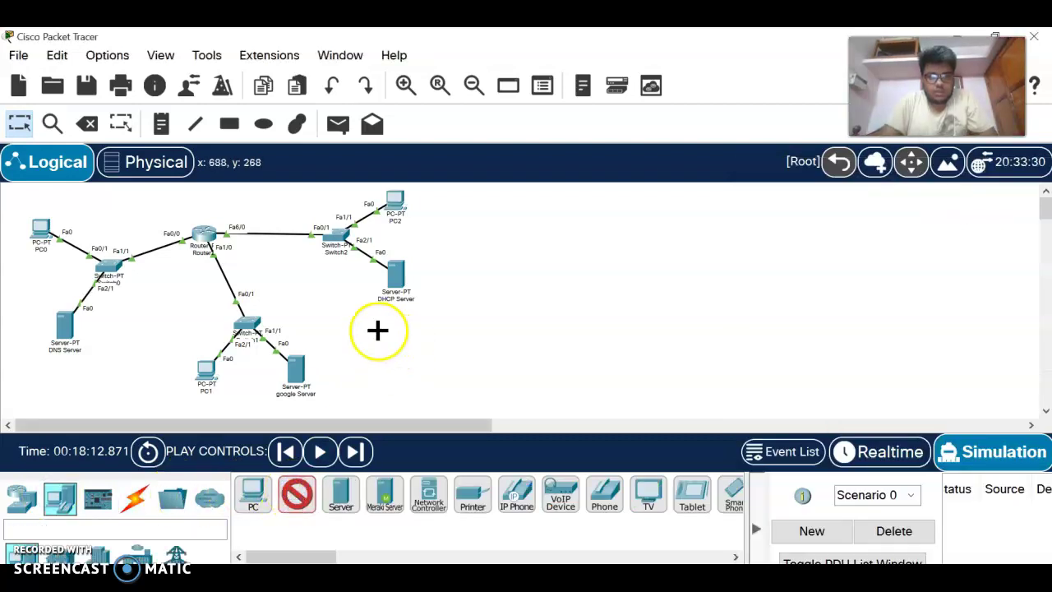
left_click(378, 332)
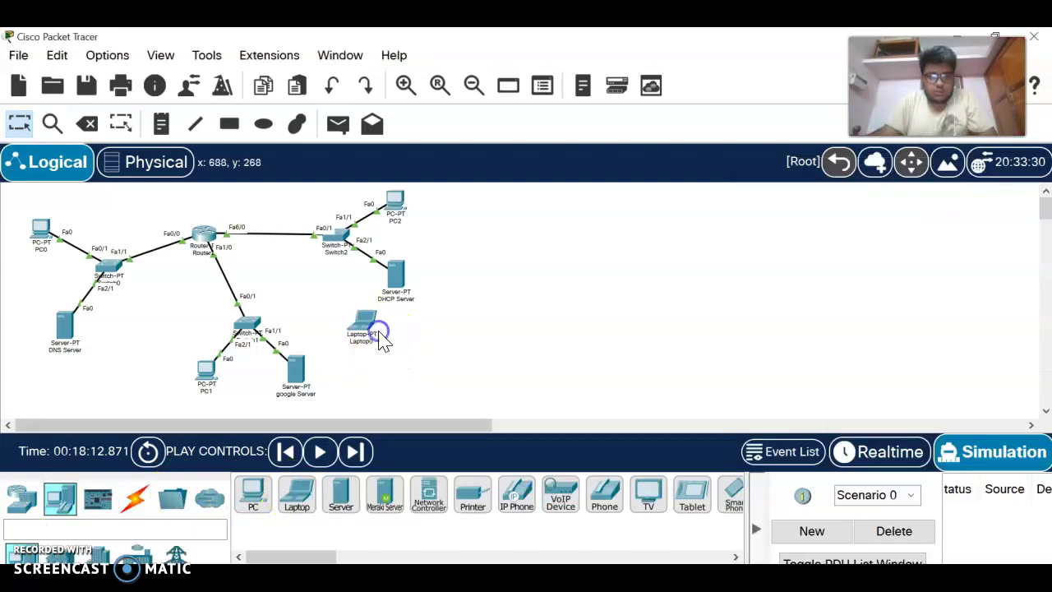
Connect Switch2's FastEthernet3/1 port to the laptop's FastEthernet0 port with a copper straight-through cable.
left_click(134, 497)
left_click(340, 493)
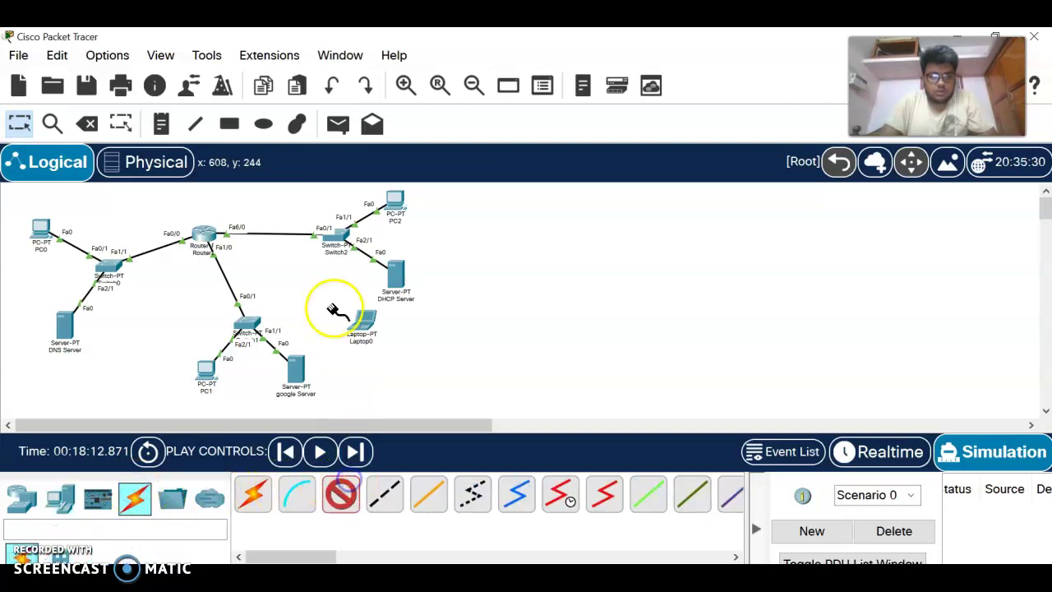
left_click(338, 234)
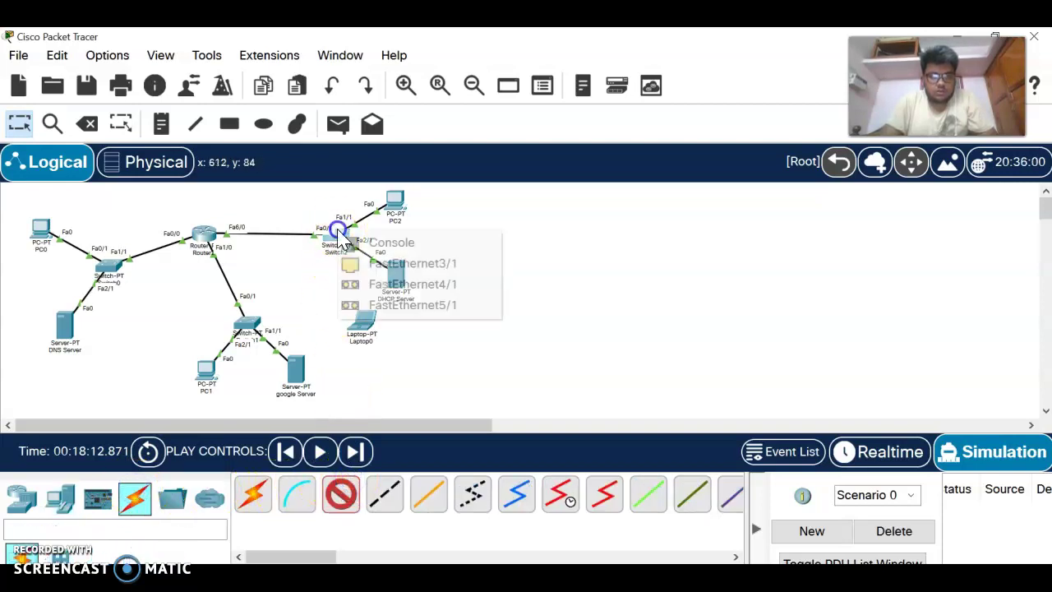
left_click(383, 263)
left_click(368, 311)
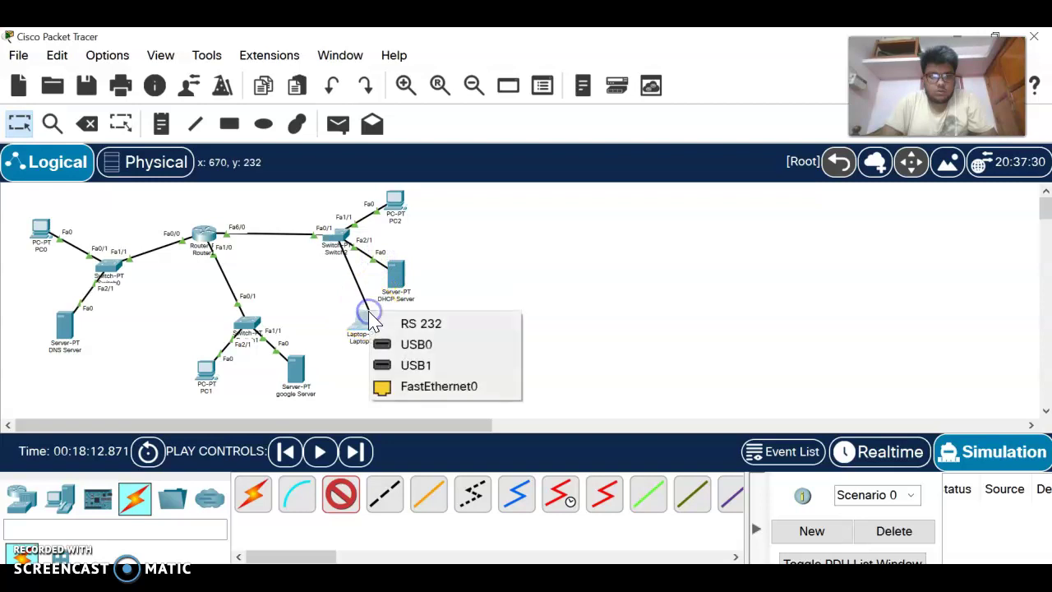
left_click(405, 388)
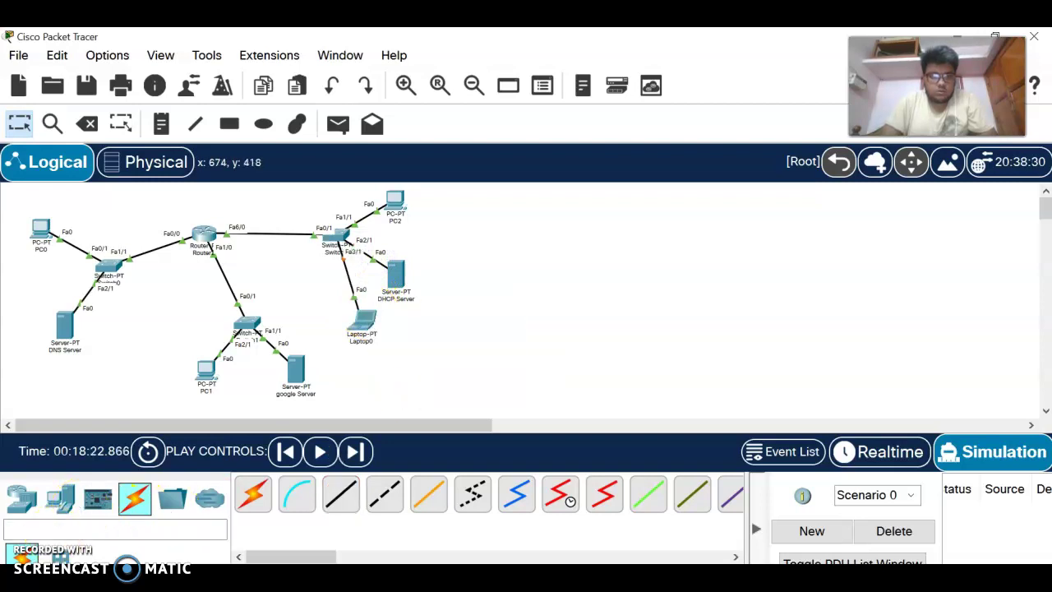
Open the laptop's IP configuration and set its IPv4 addressing on FastEthernet0 to DHCP.
left_click(360, 321)
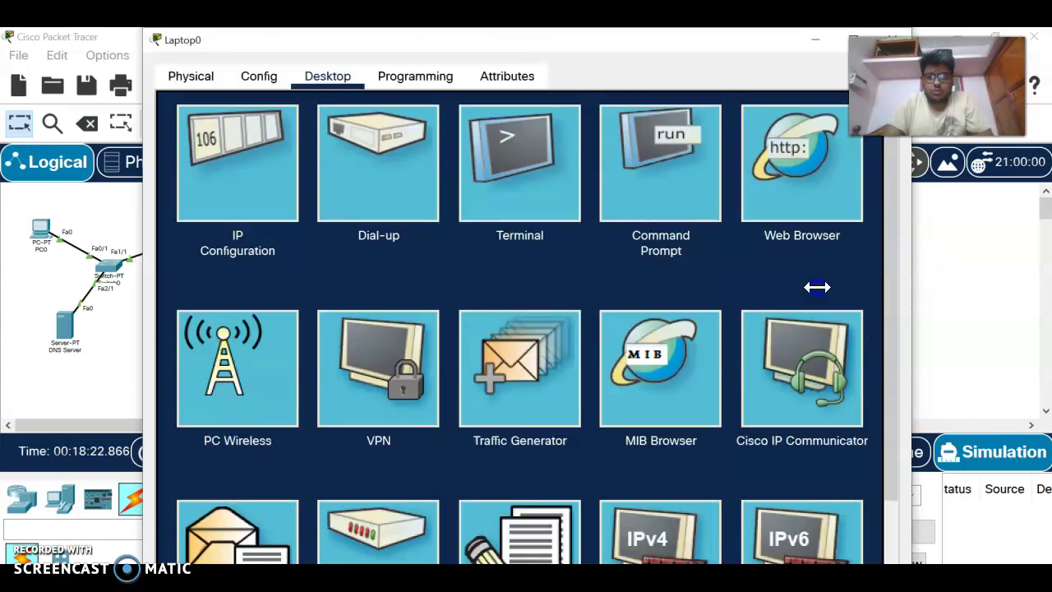
left_click(236, 219)
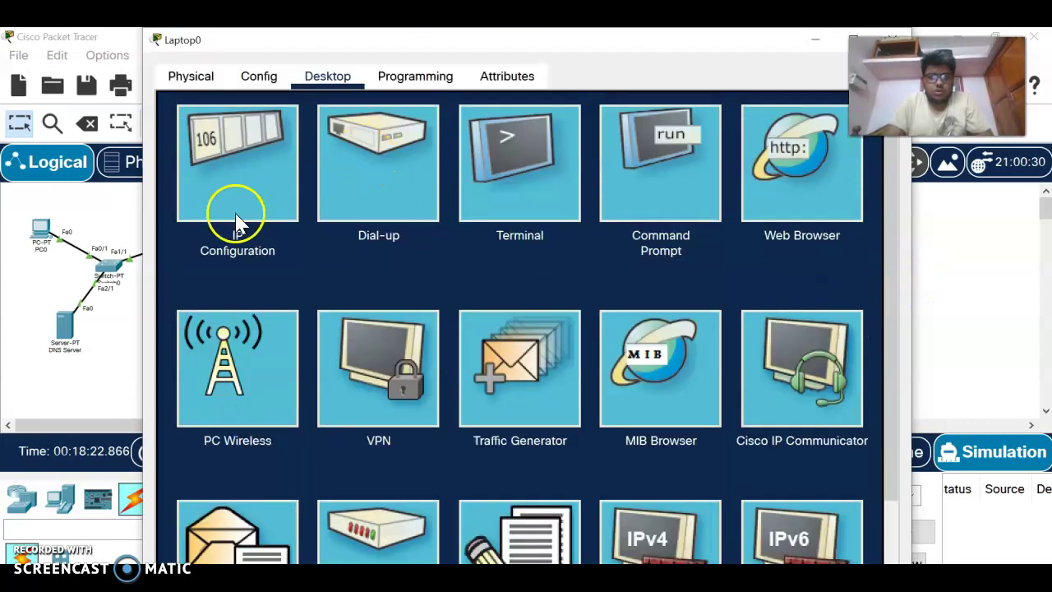
left_click(211, 203)
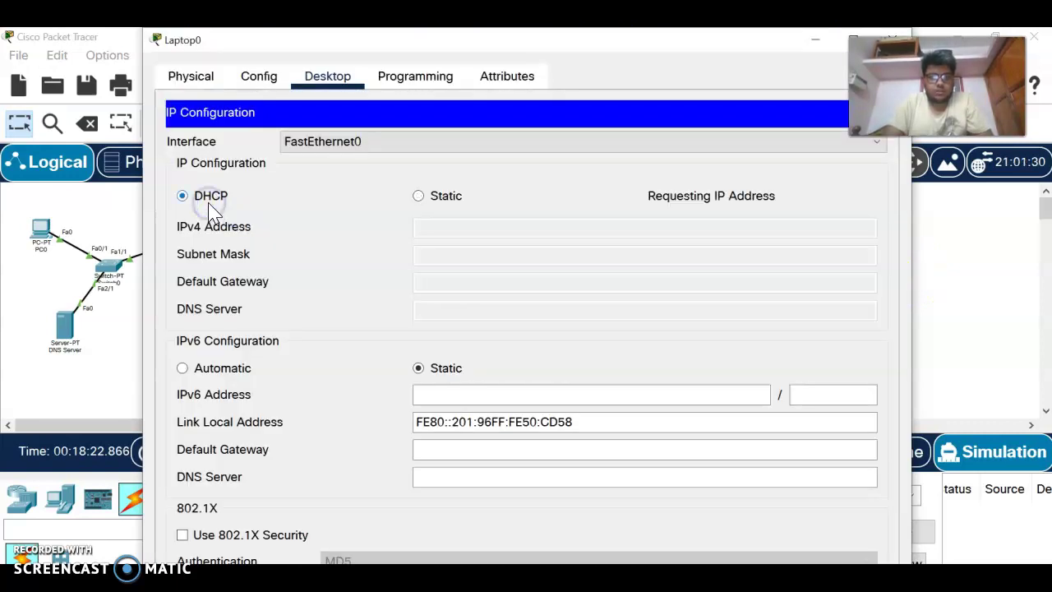